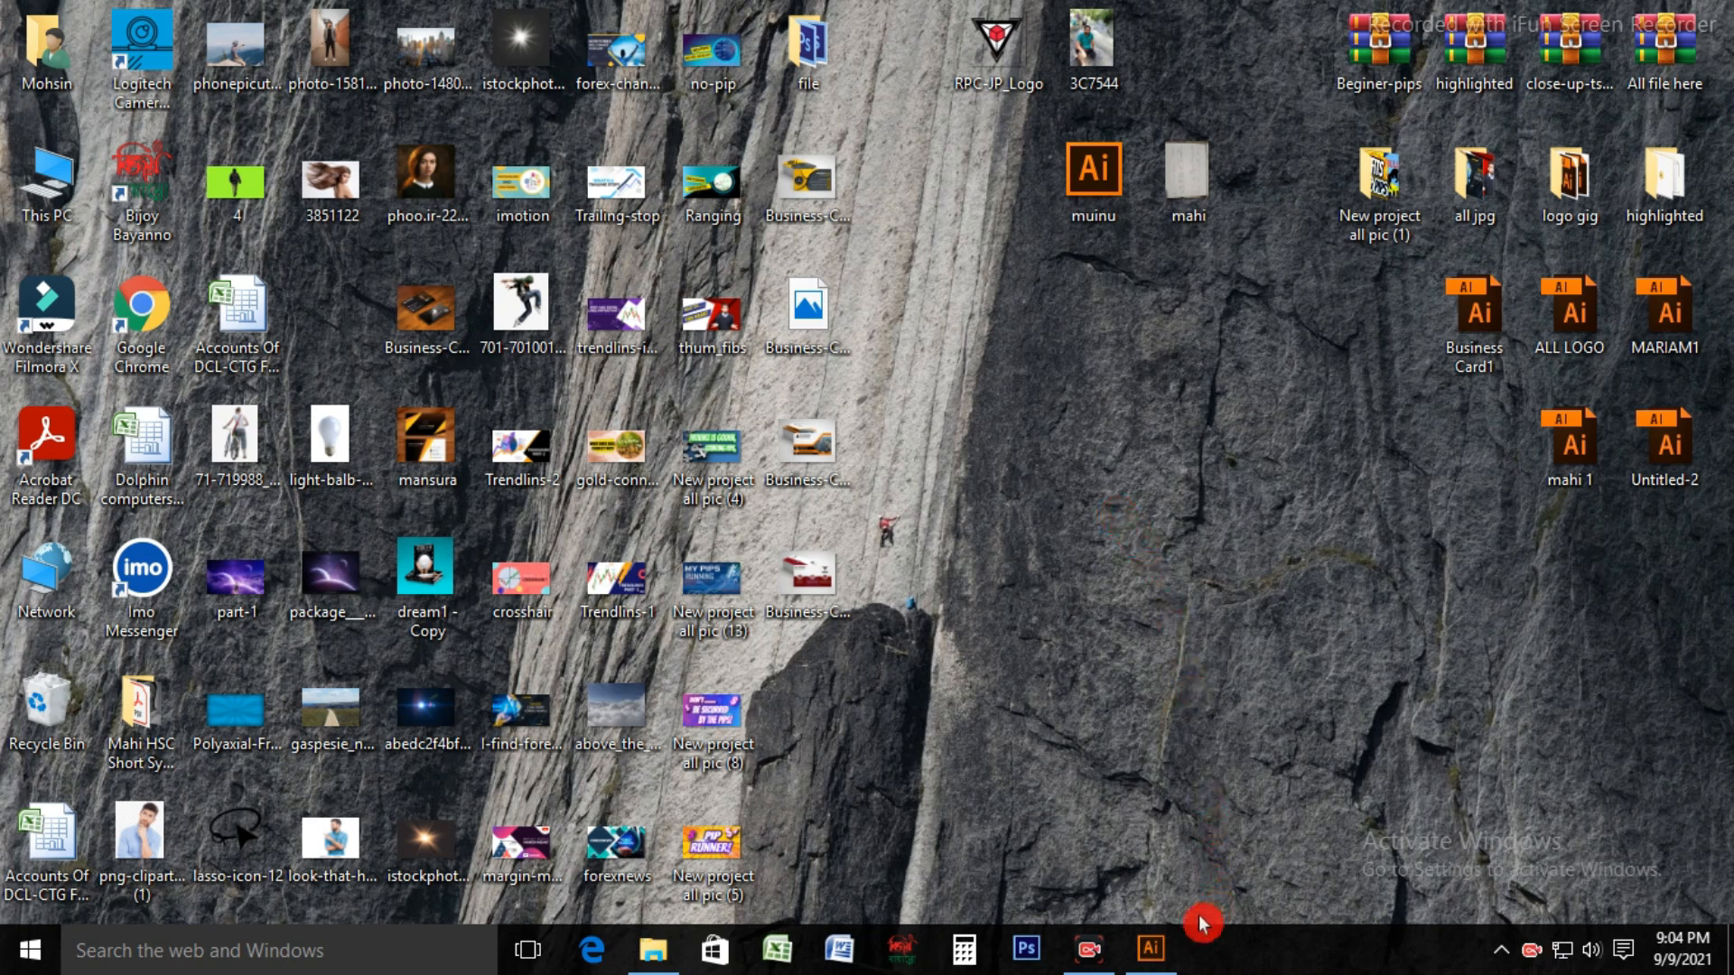
- Switch to the open Adobe Illustrator document and maximize its window
click(1154, 953)
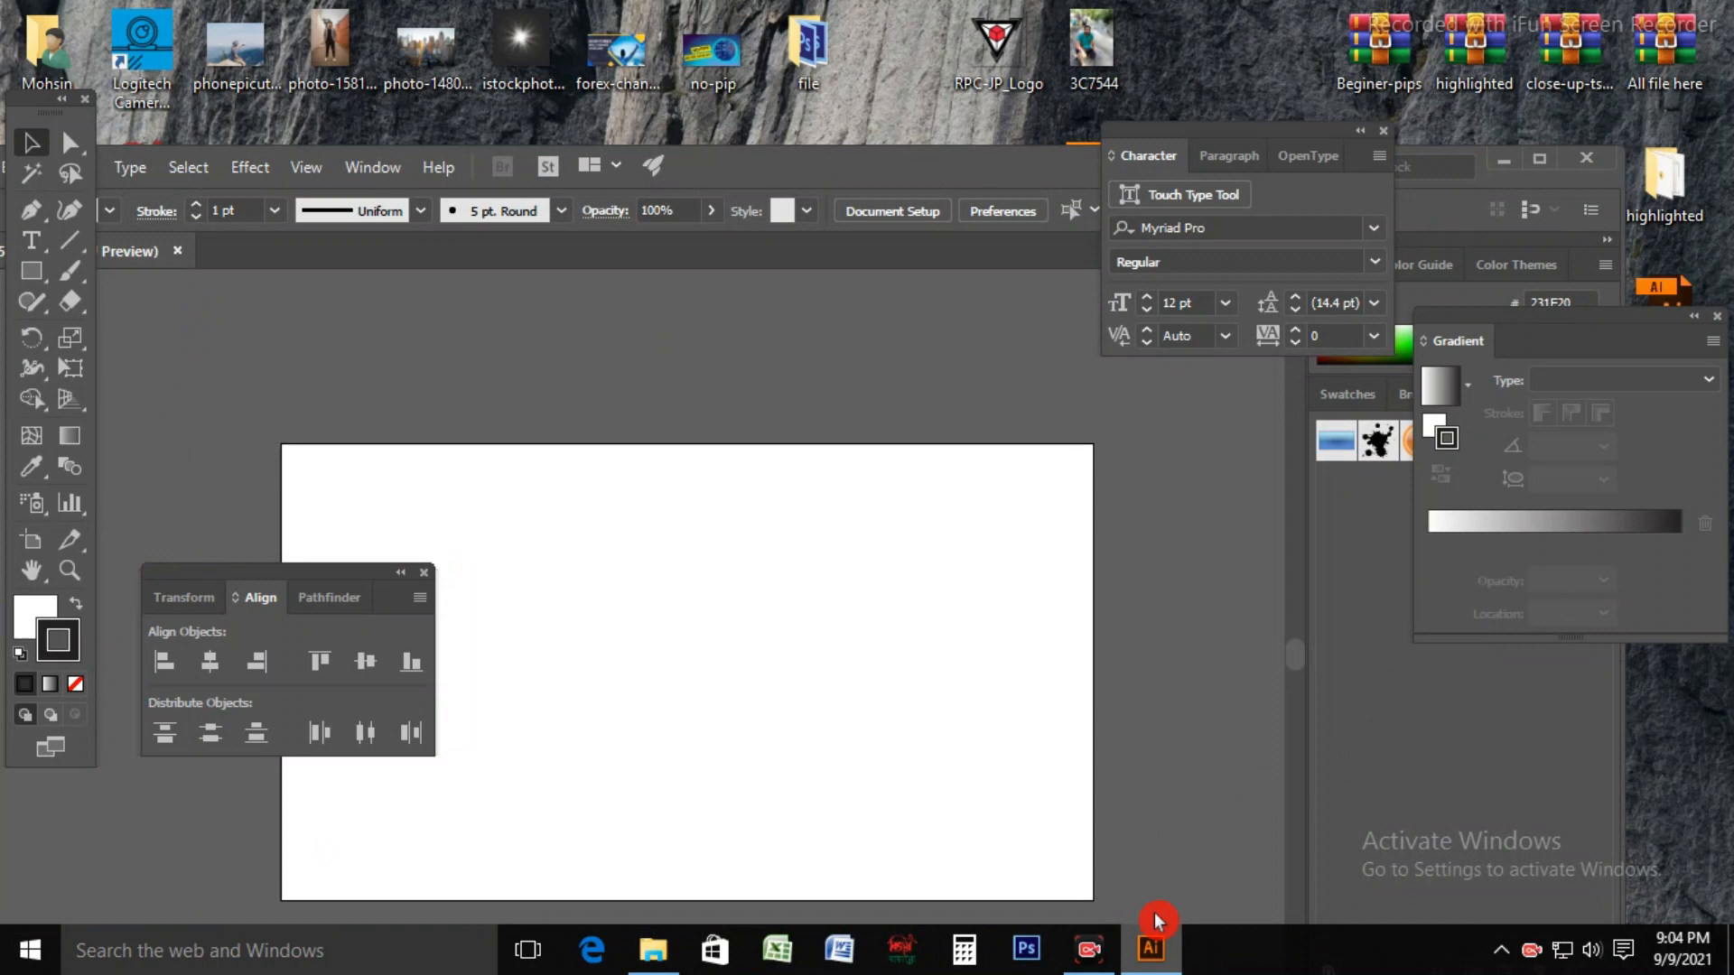
click(1540, 168)
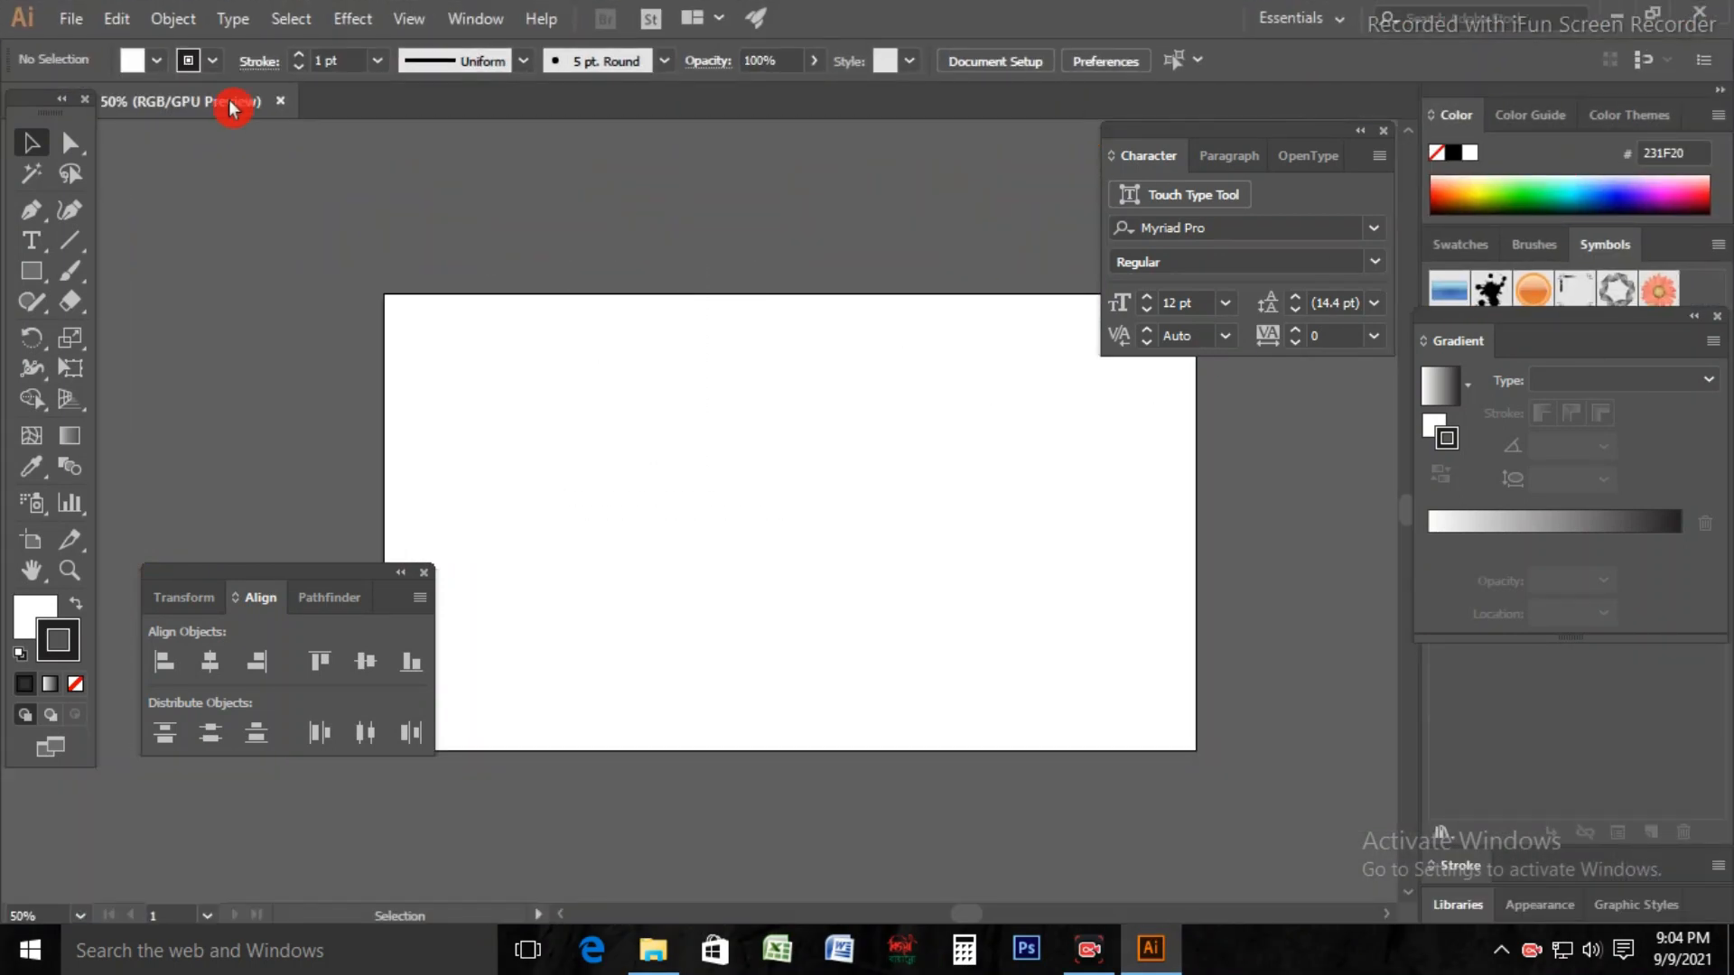
click(69, 29)
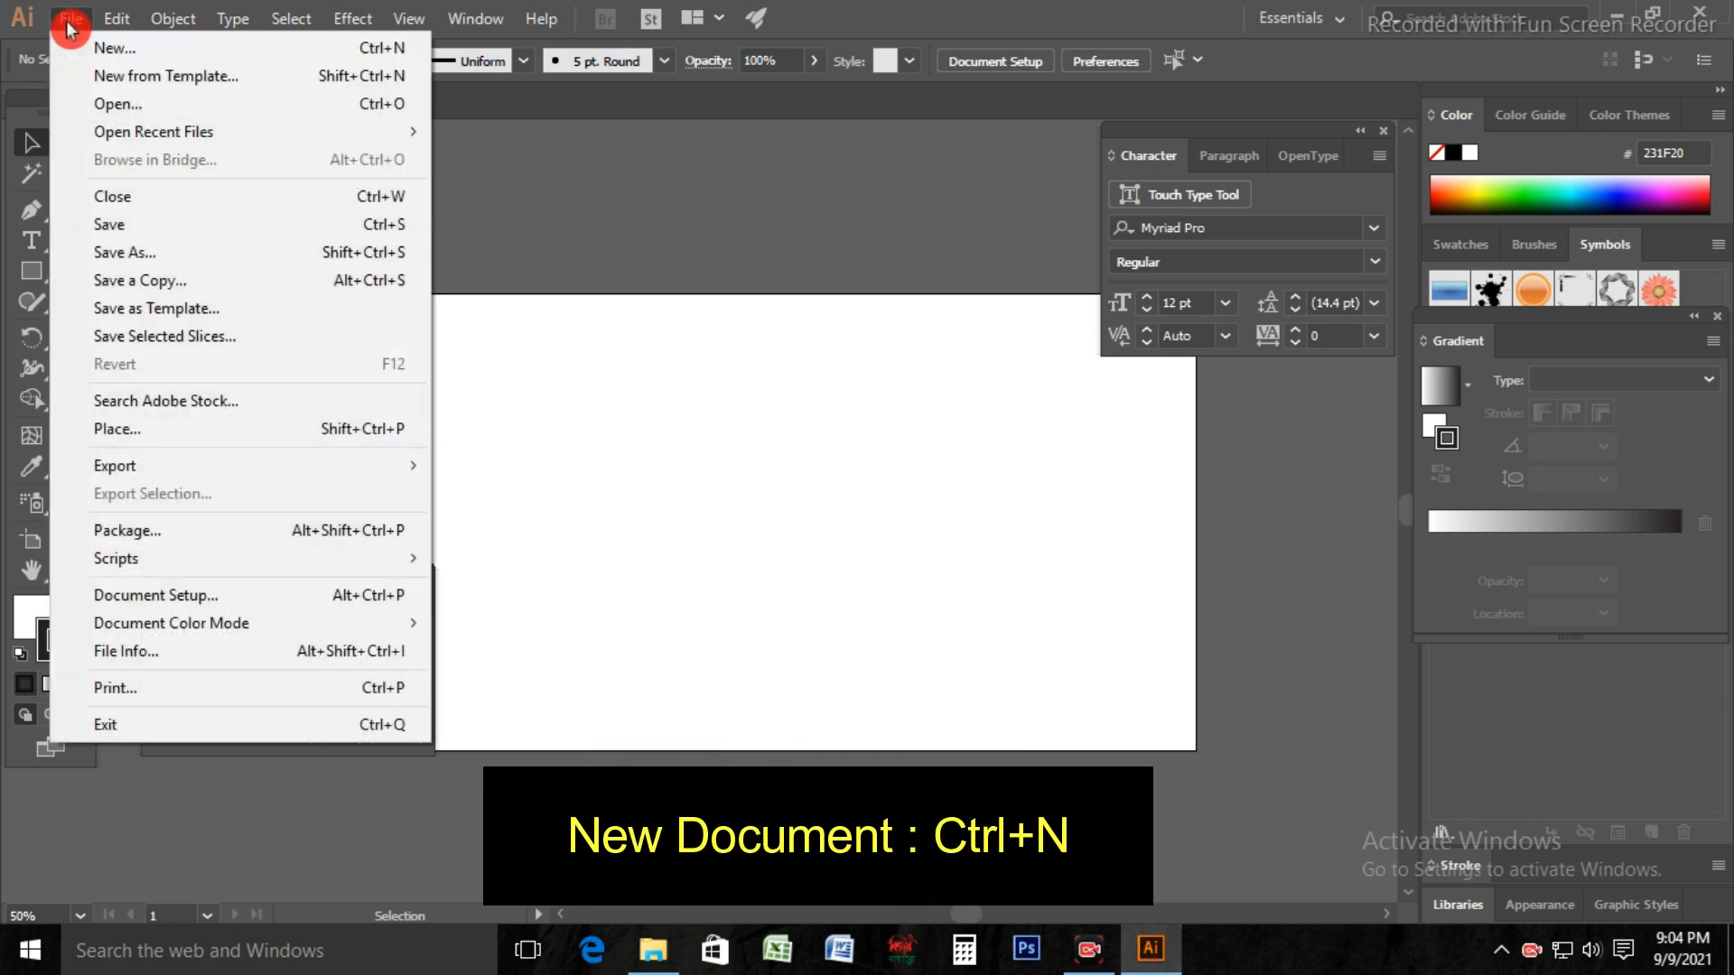
click(100, 47)
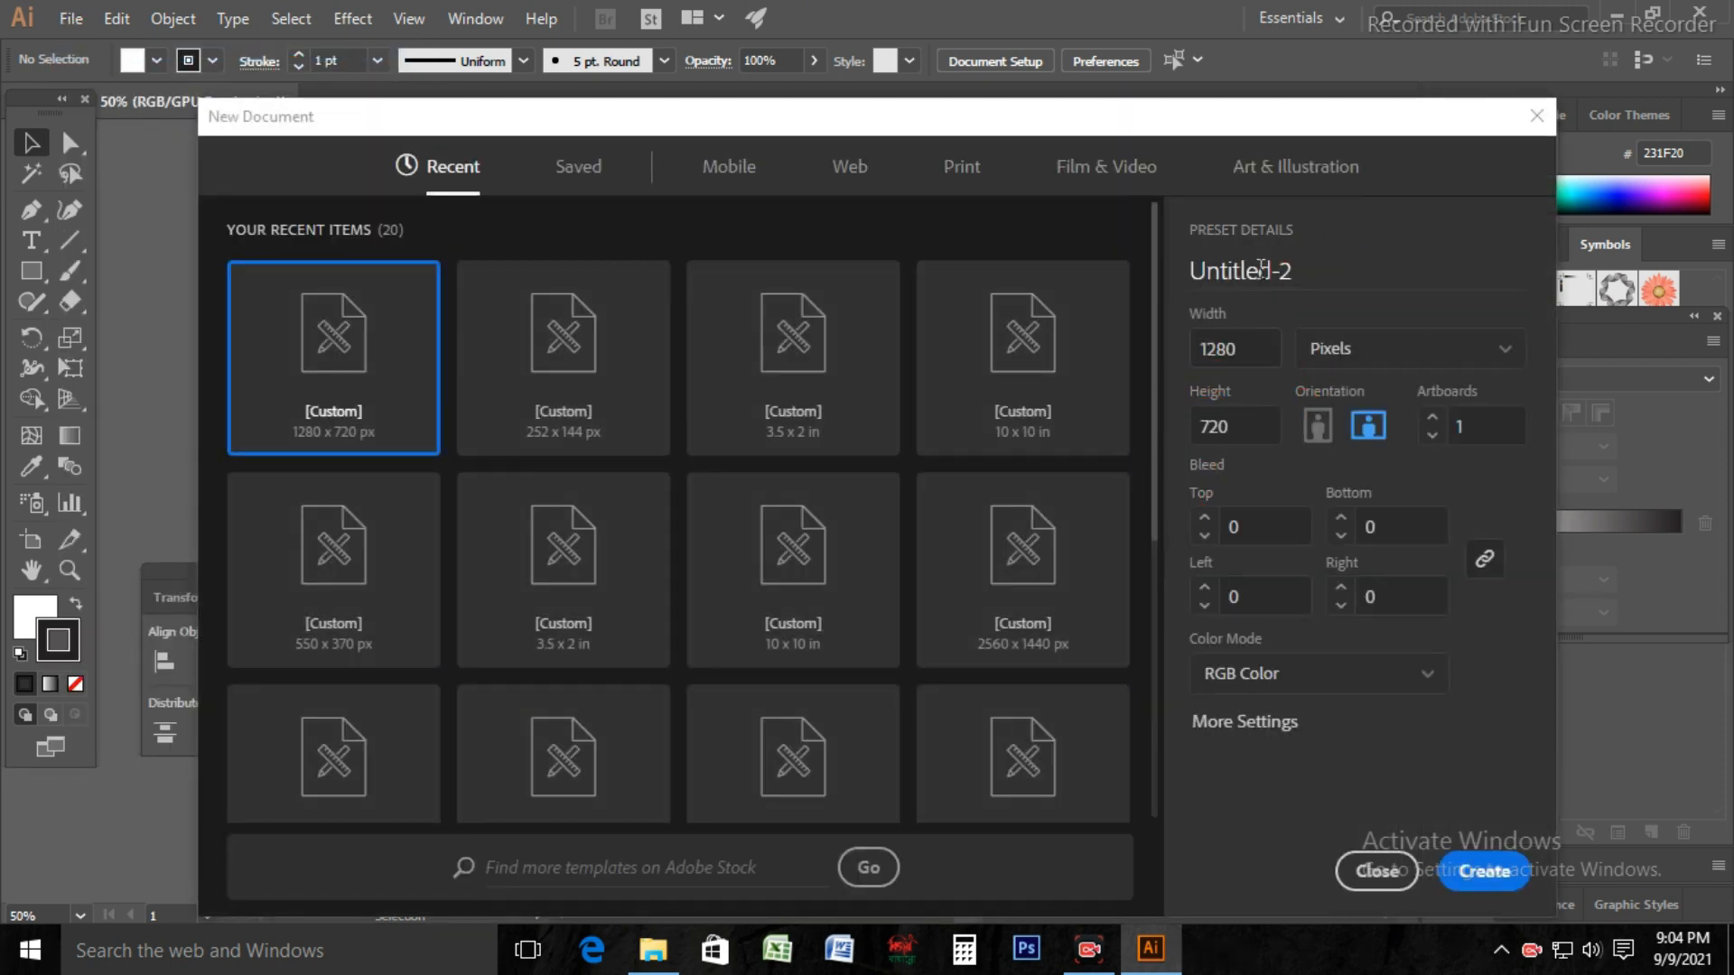
click(1307, 274)
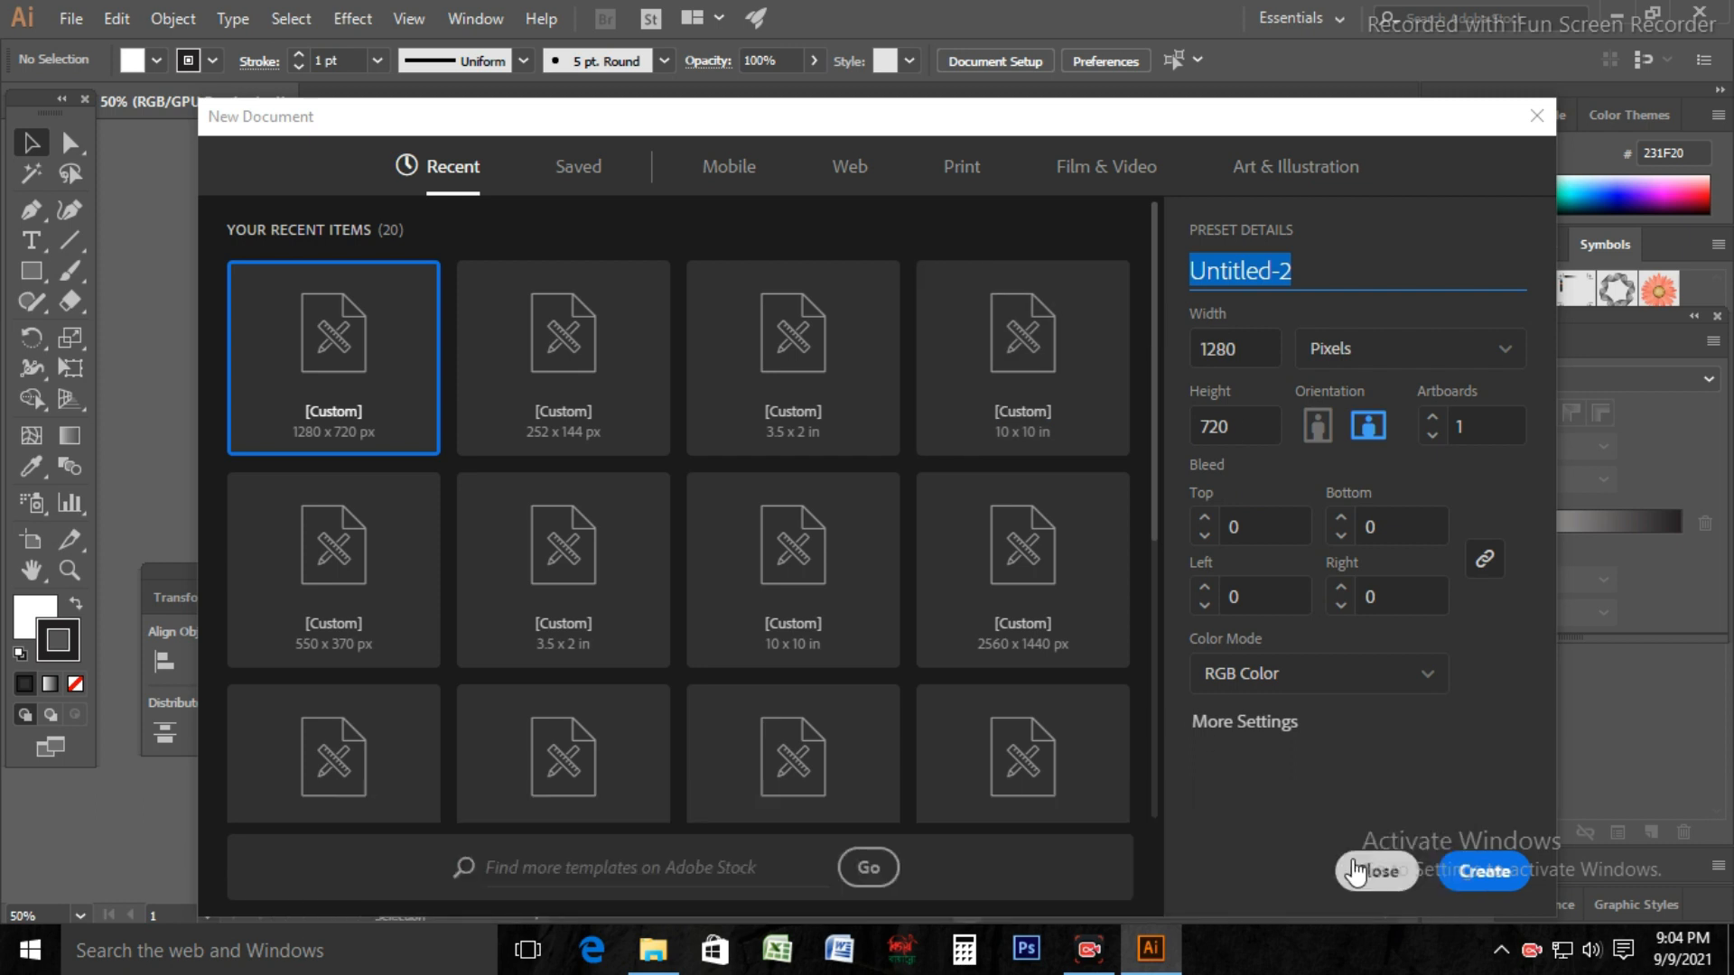
click(1355, 872)
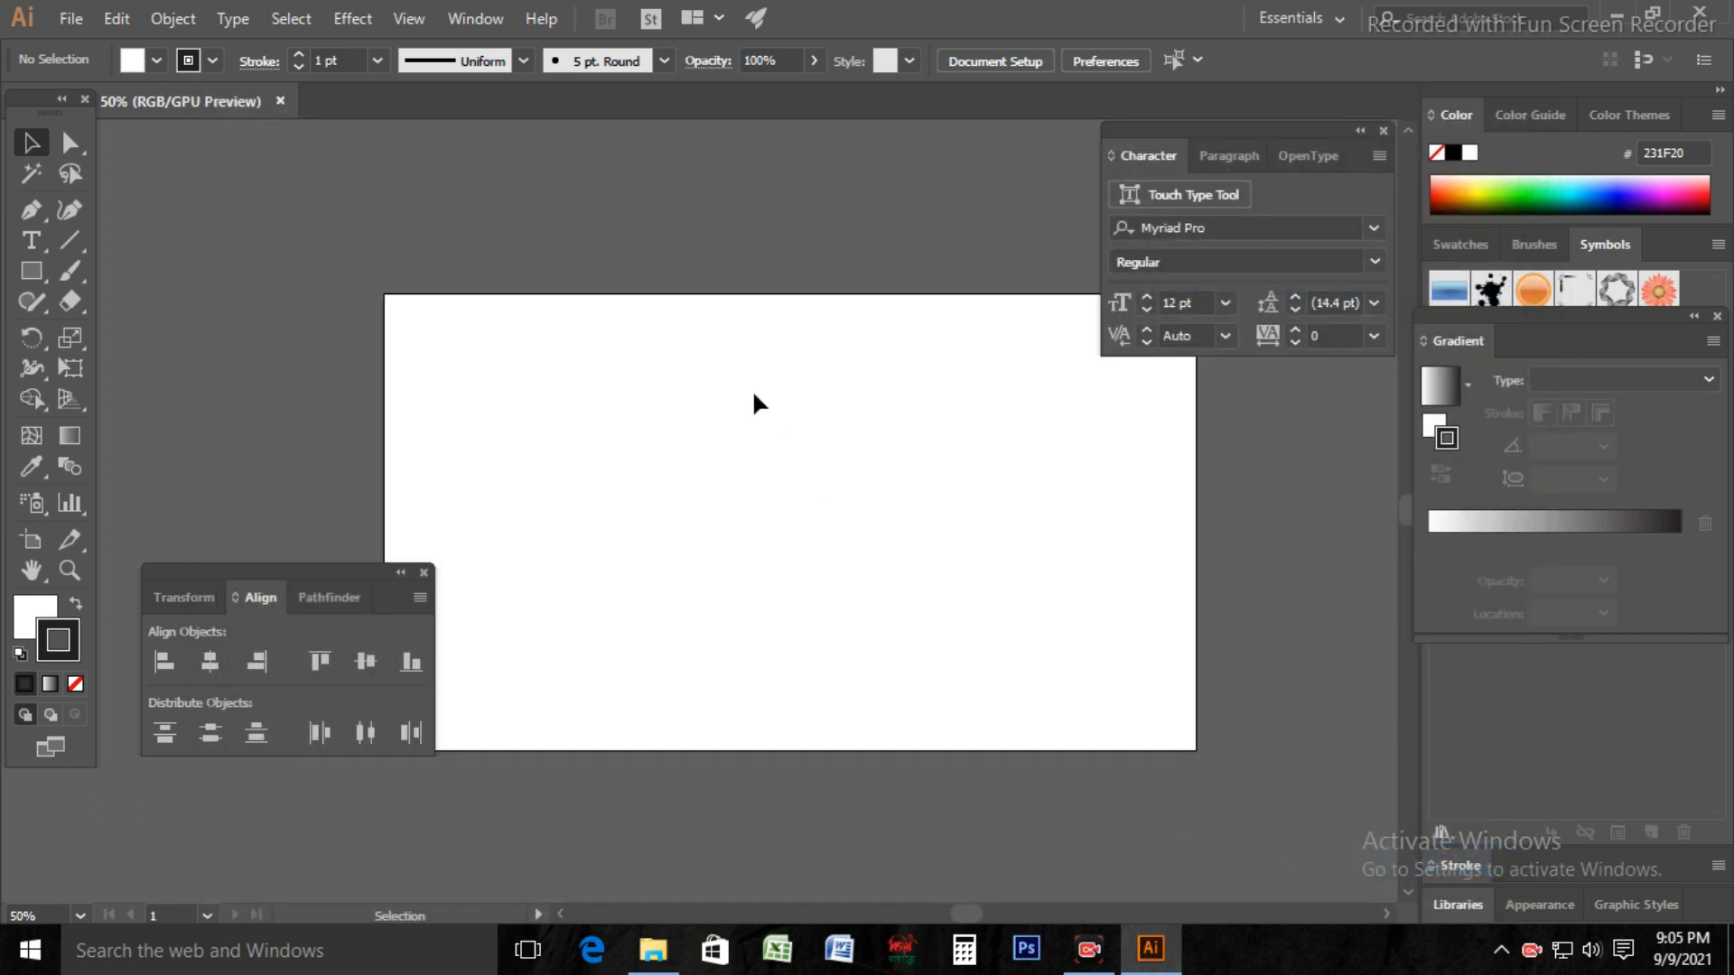
- Draw a square near the upper-left corner of the artboard with the Rectangle tool
key(ctrl+minus)
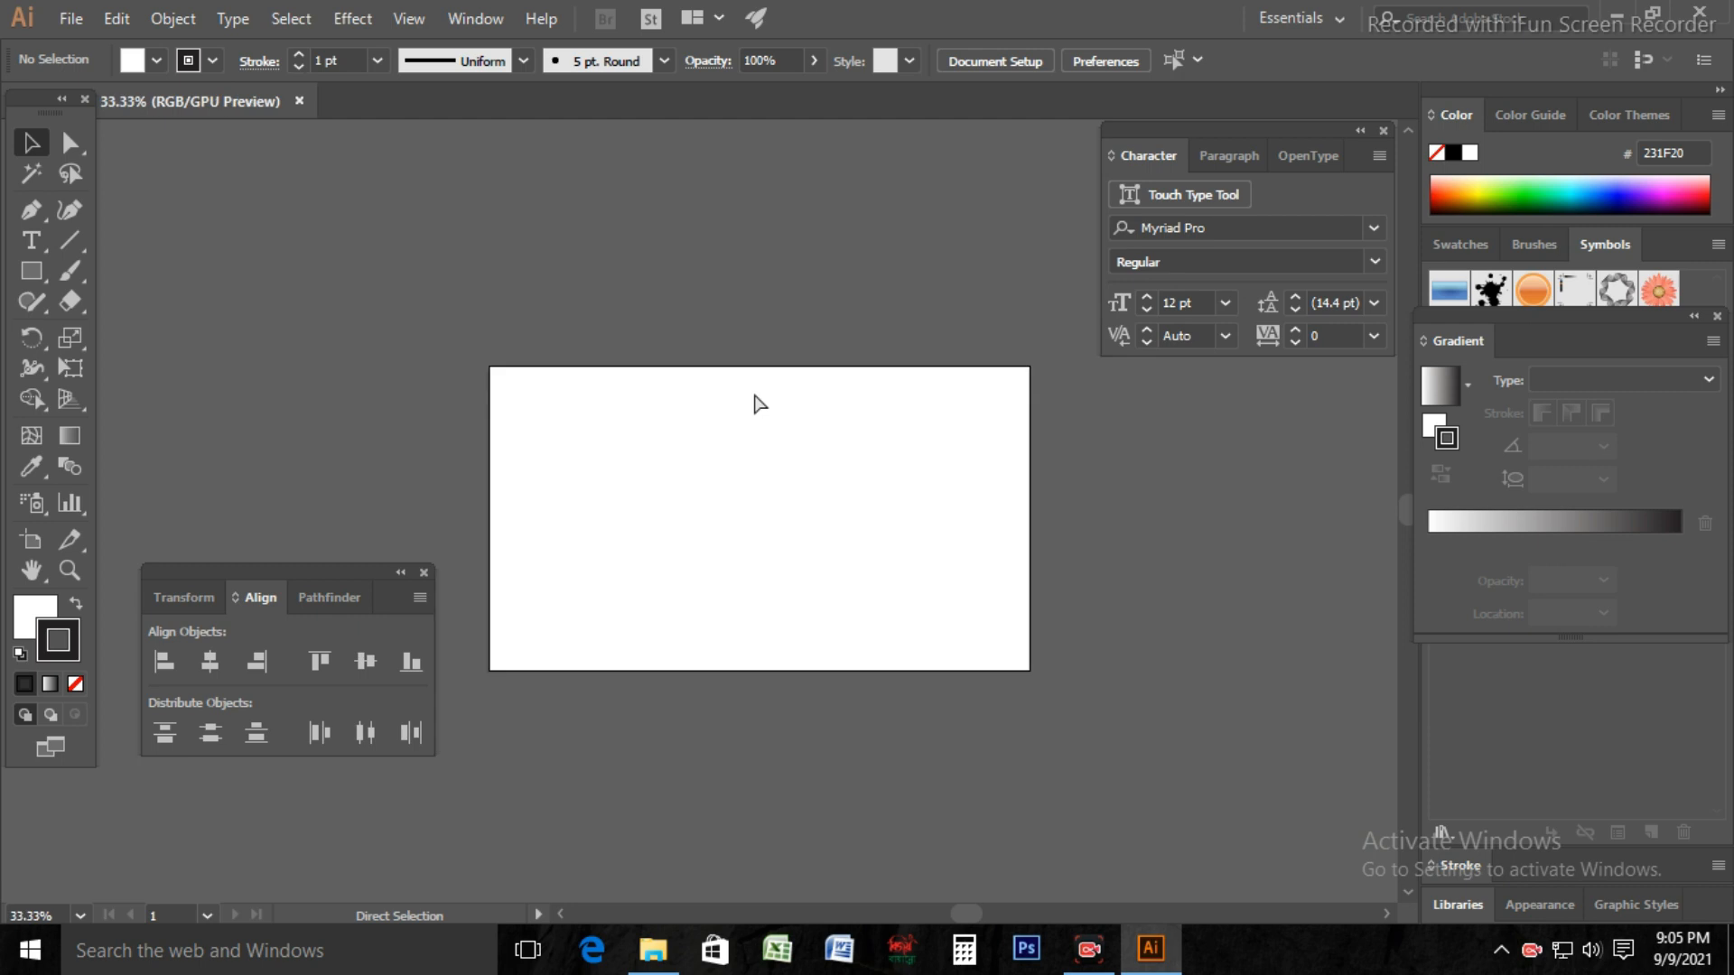
key(ctrl+plus)
key(ctrl+plus)
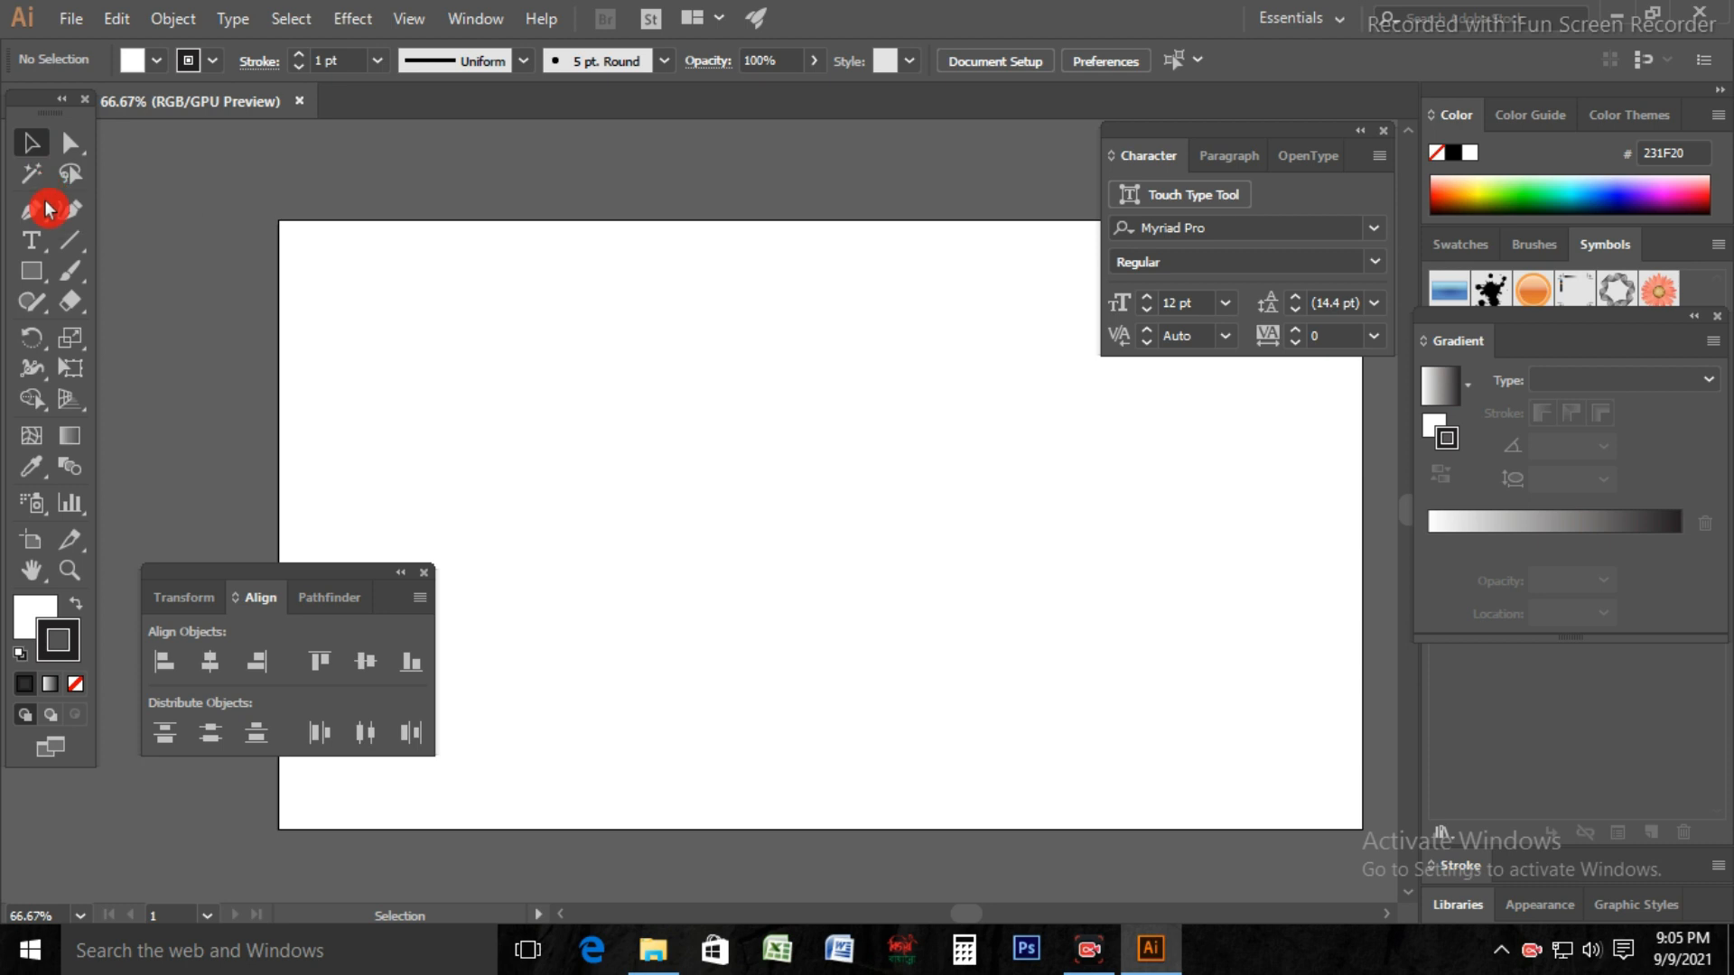
click(33, 272)
drag(32, 272, 88, 274)
mouse_move(379, 278)
mouse_down()
mouse_move(469, 418)
mouse_move(543, 439)
mouse_up()
click(160, 666)
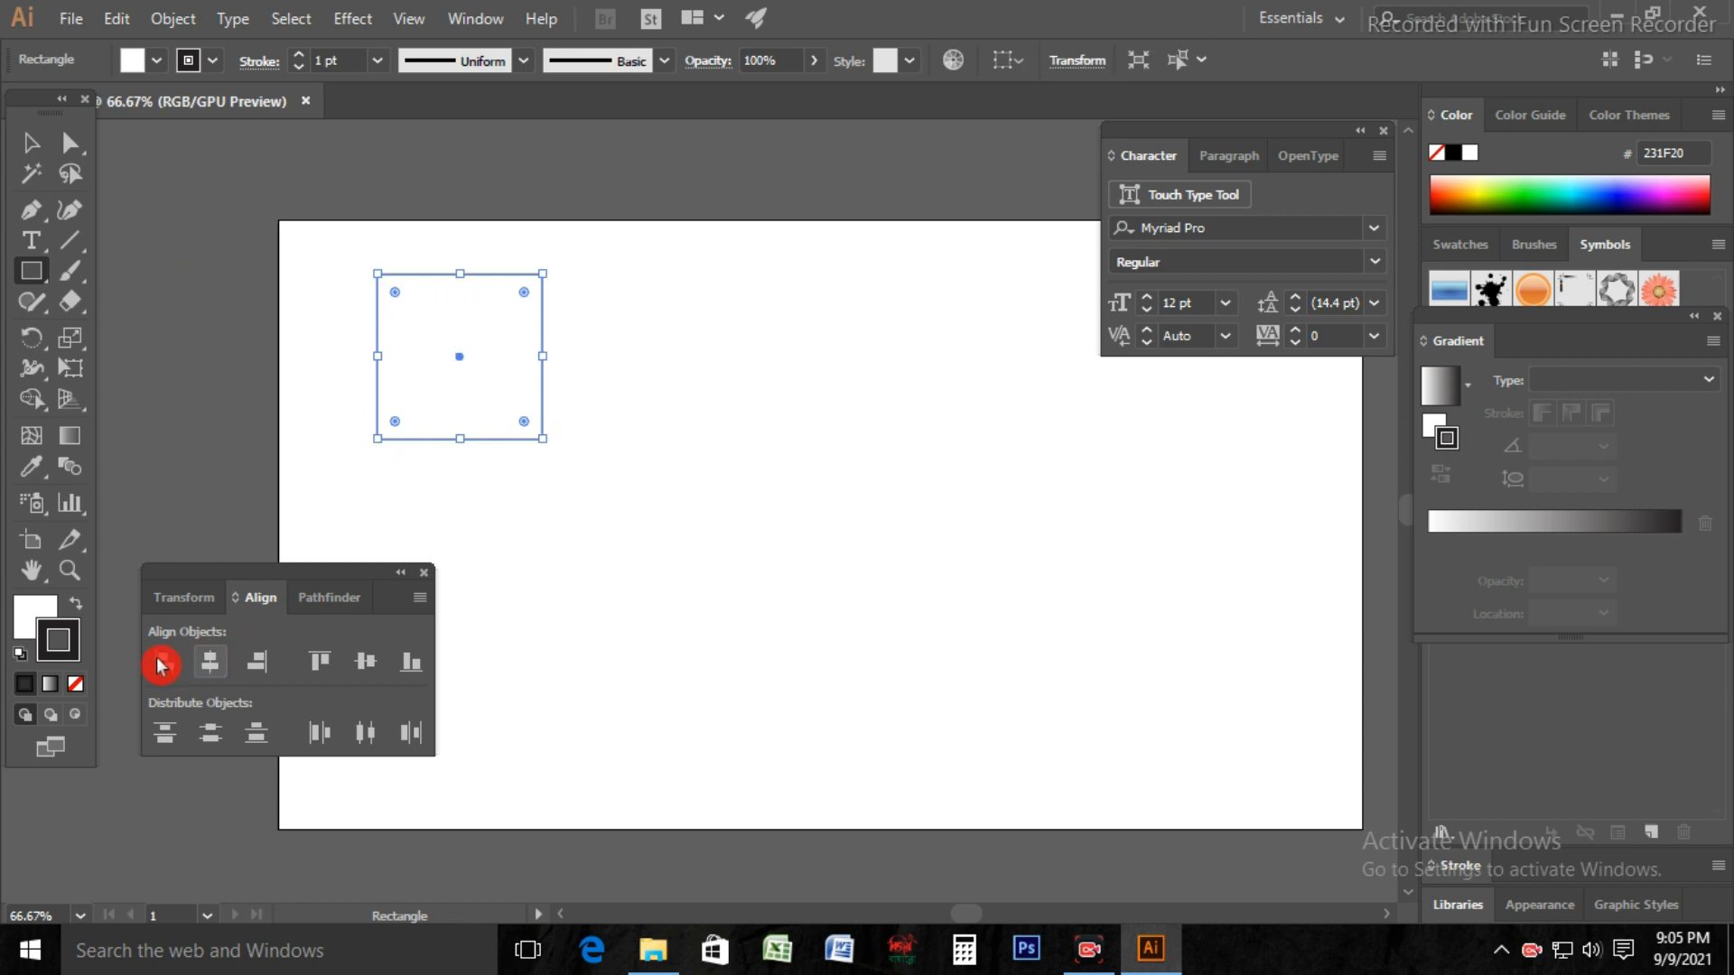
- Fill the square with red DD2424 and deselect it
double_click(35, 619)
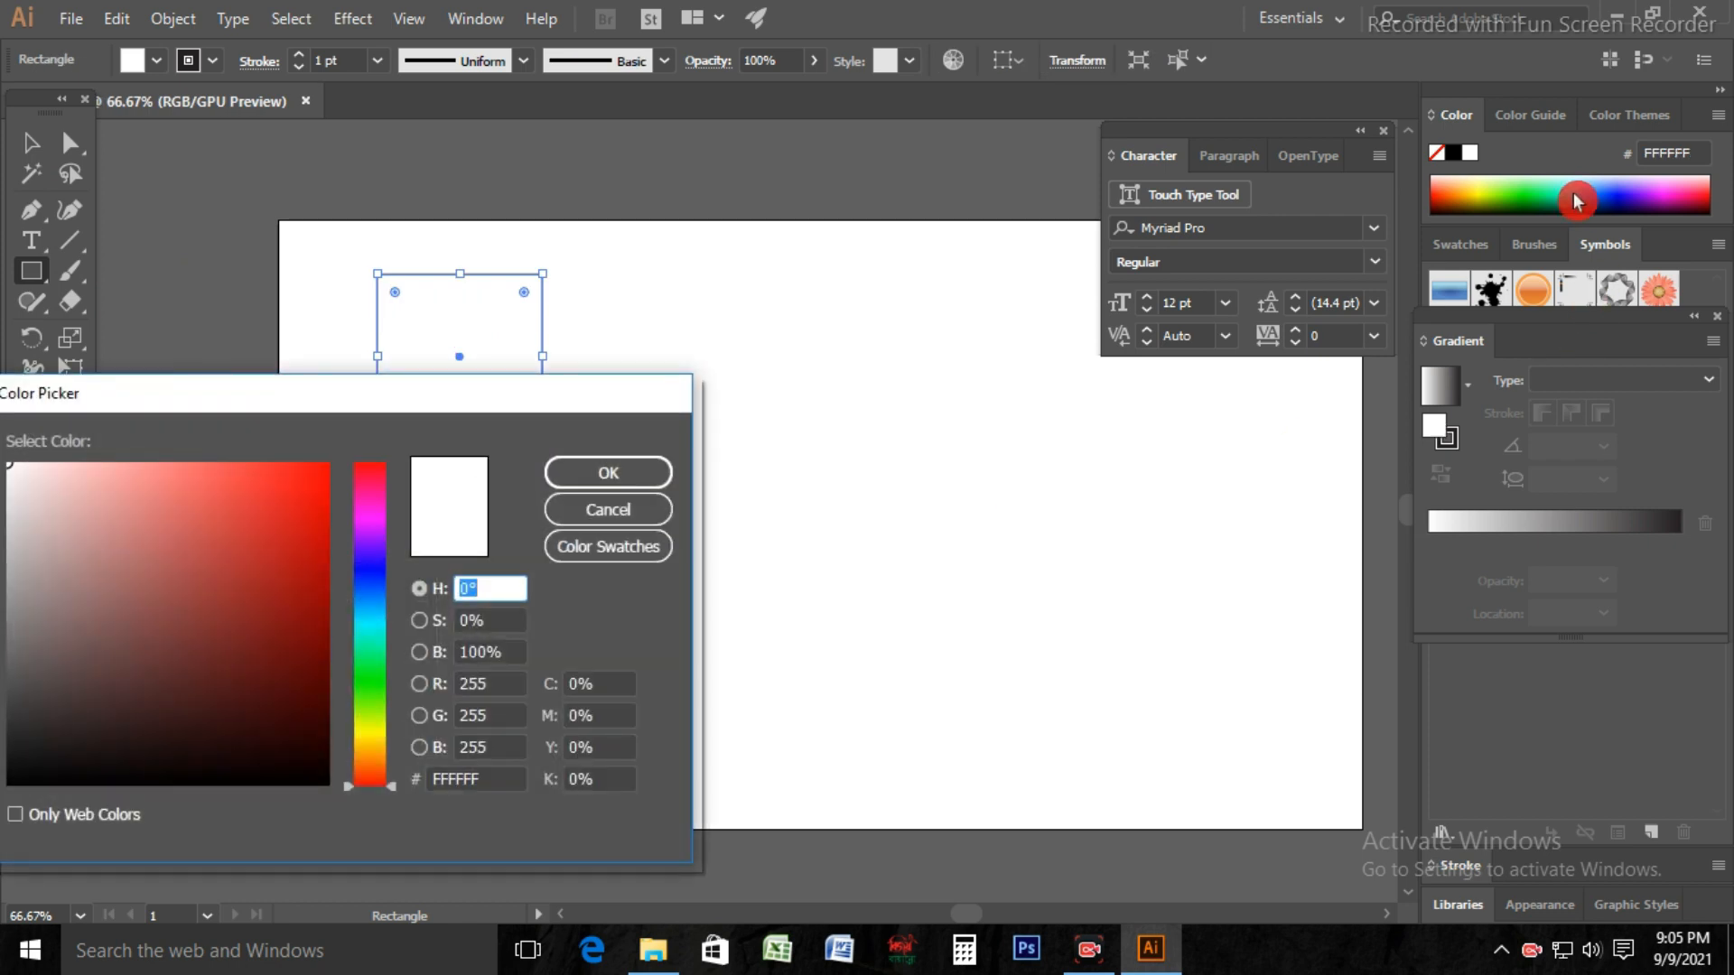
click(277, 505)
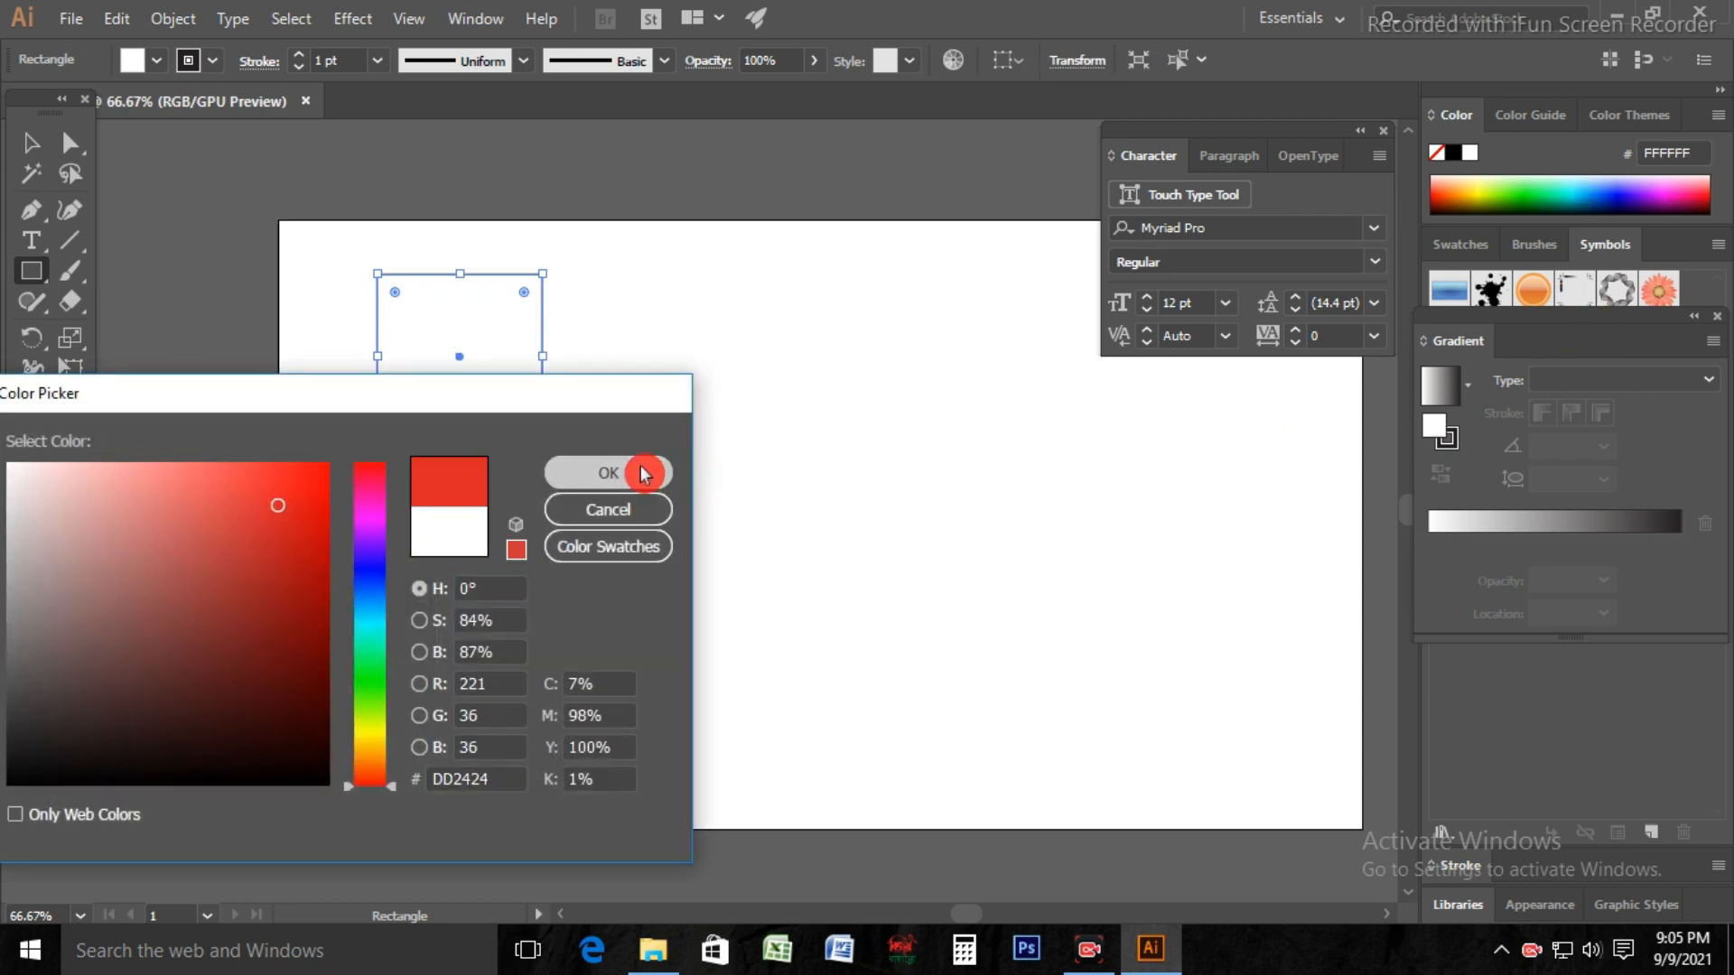
click(642, 473)
click(30, 143)
click(279, 157)
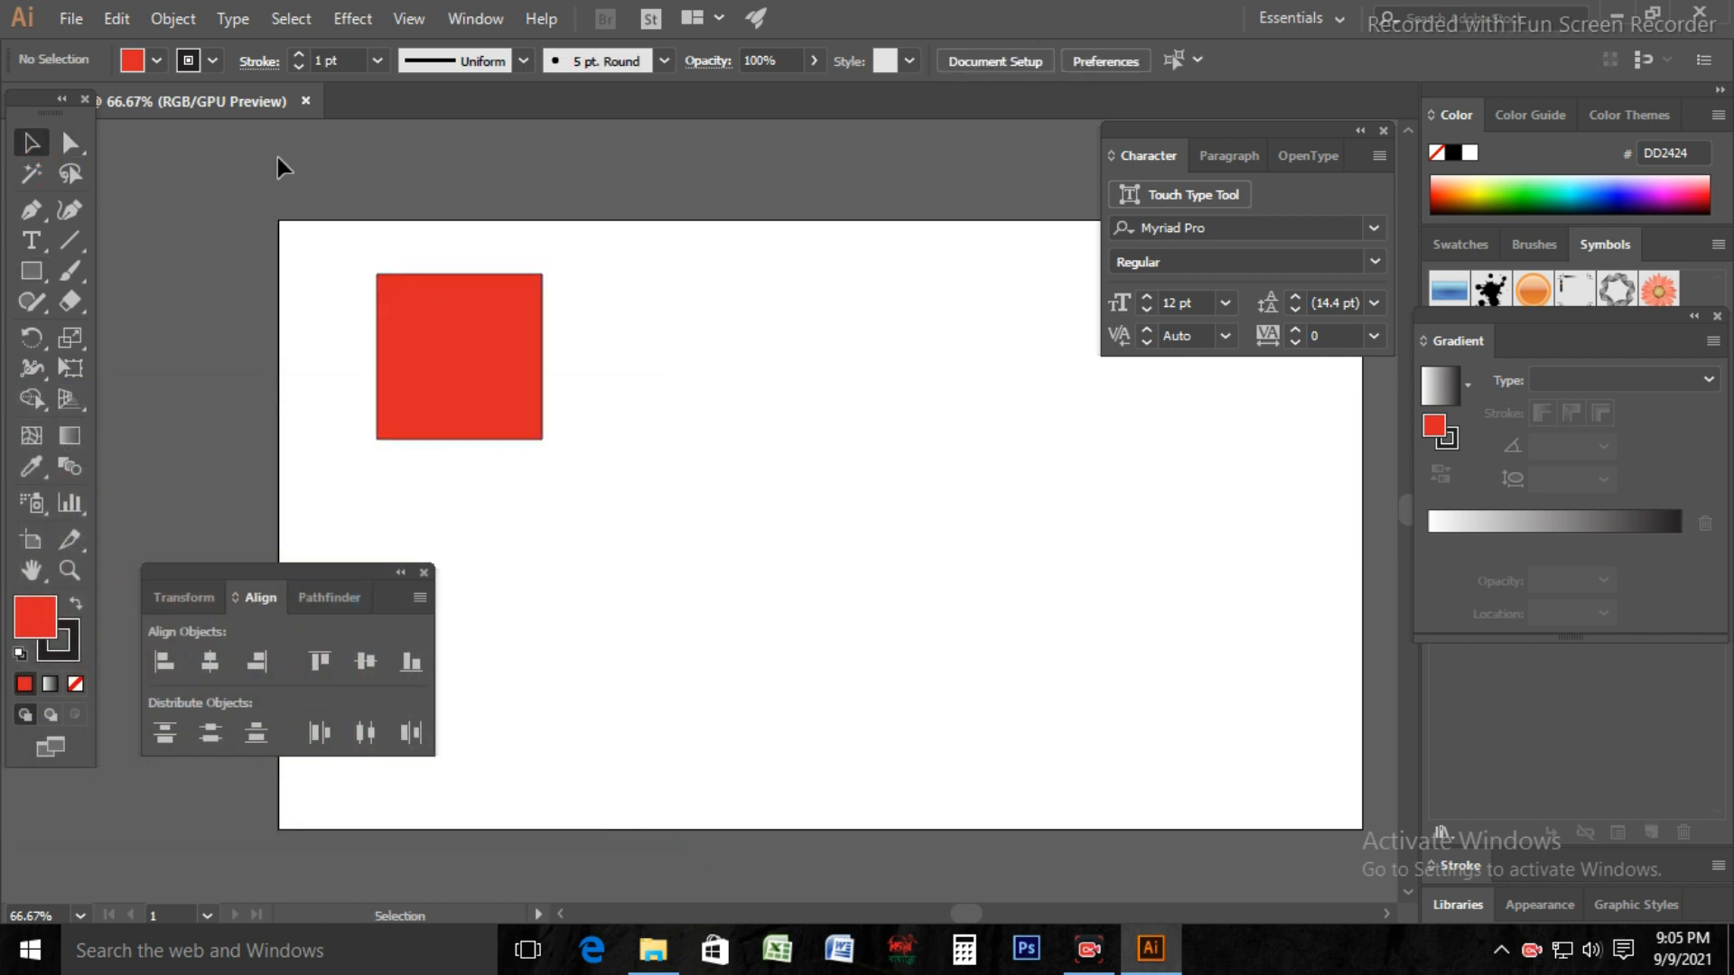
- Draw a large green 009F32 rectangle beside the red square and a smaller violet-blue 3800DF rectangle farther right
click(491, 424)
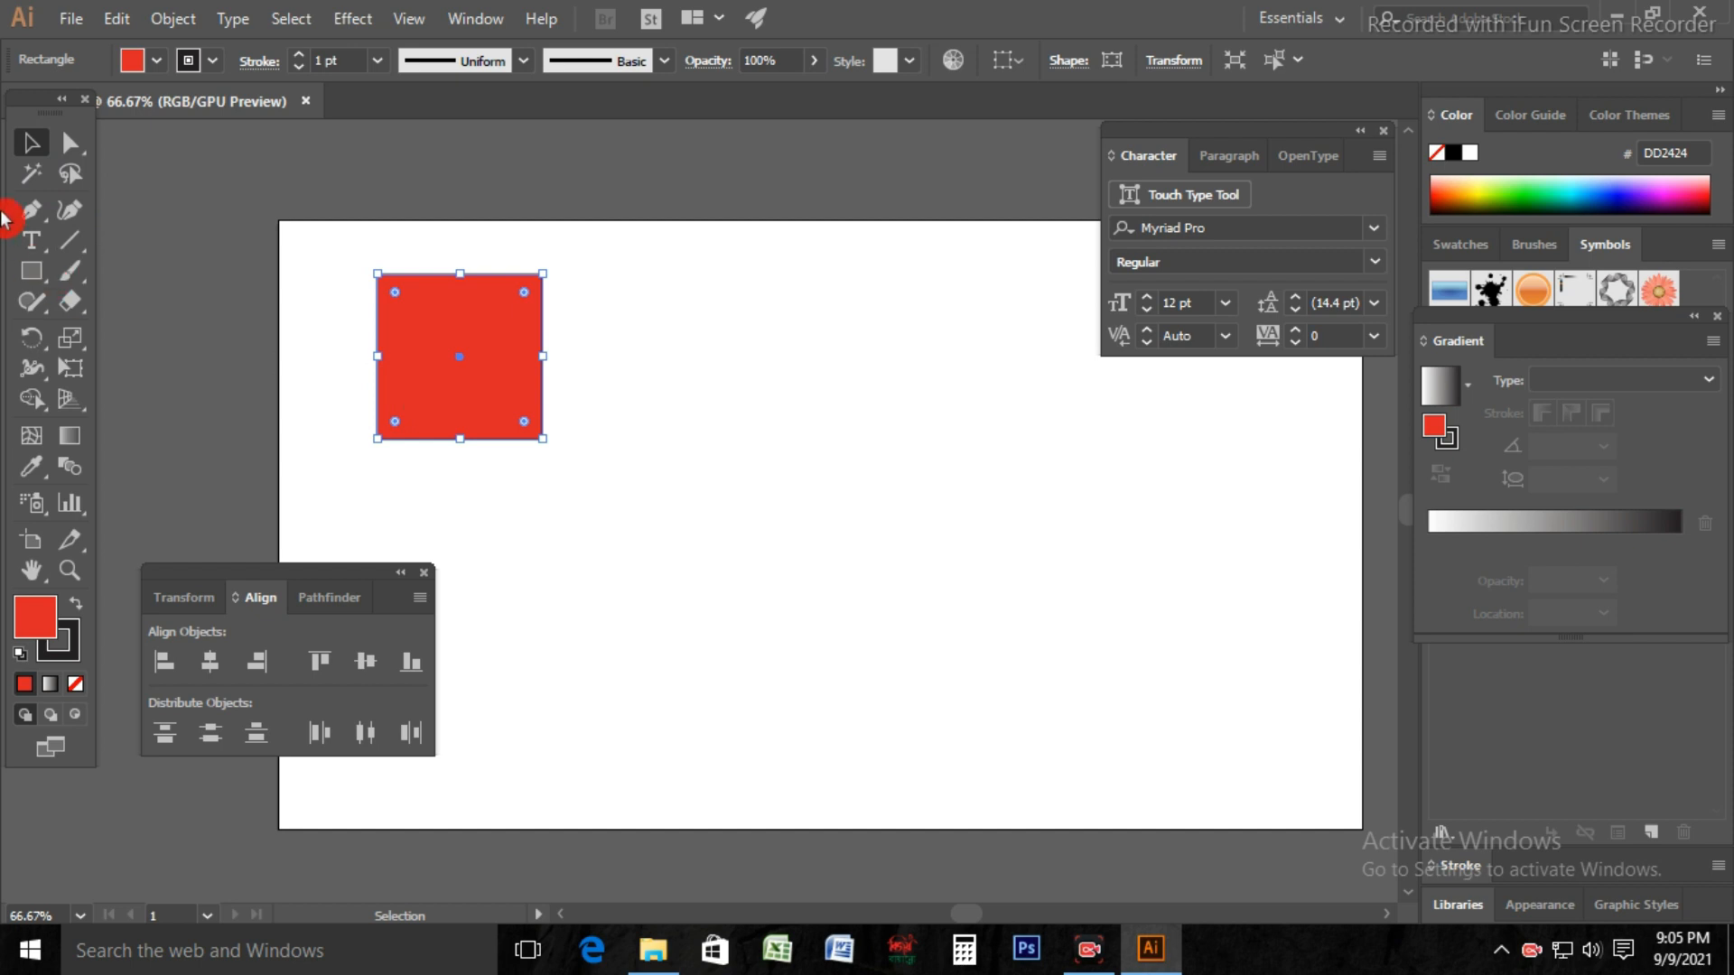
click(31, 271)
drag(616, 351, 793, 509)
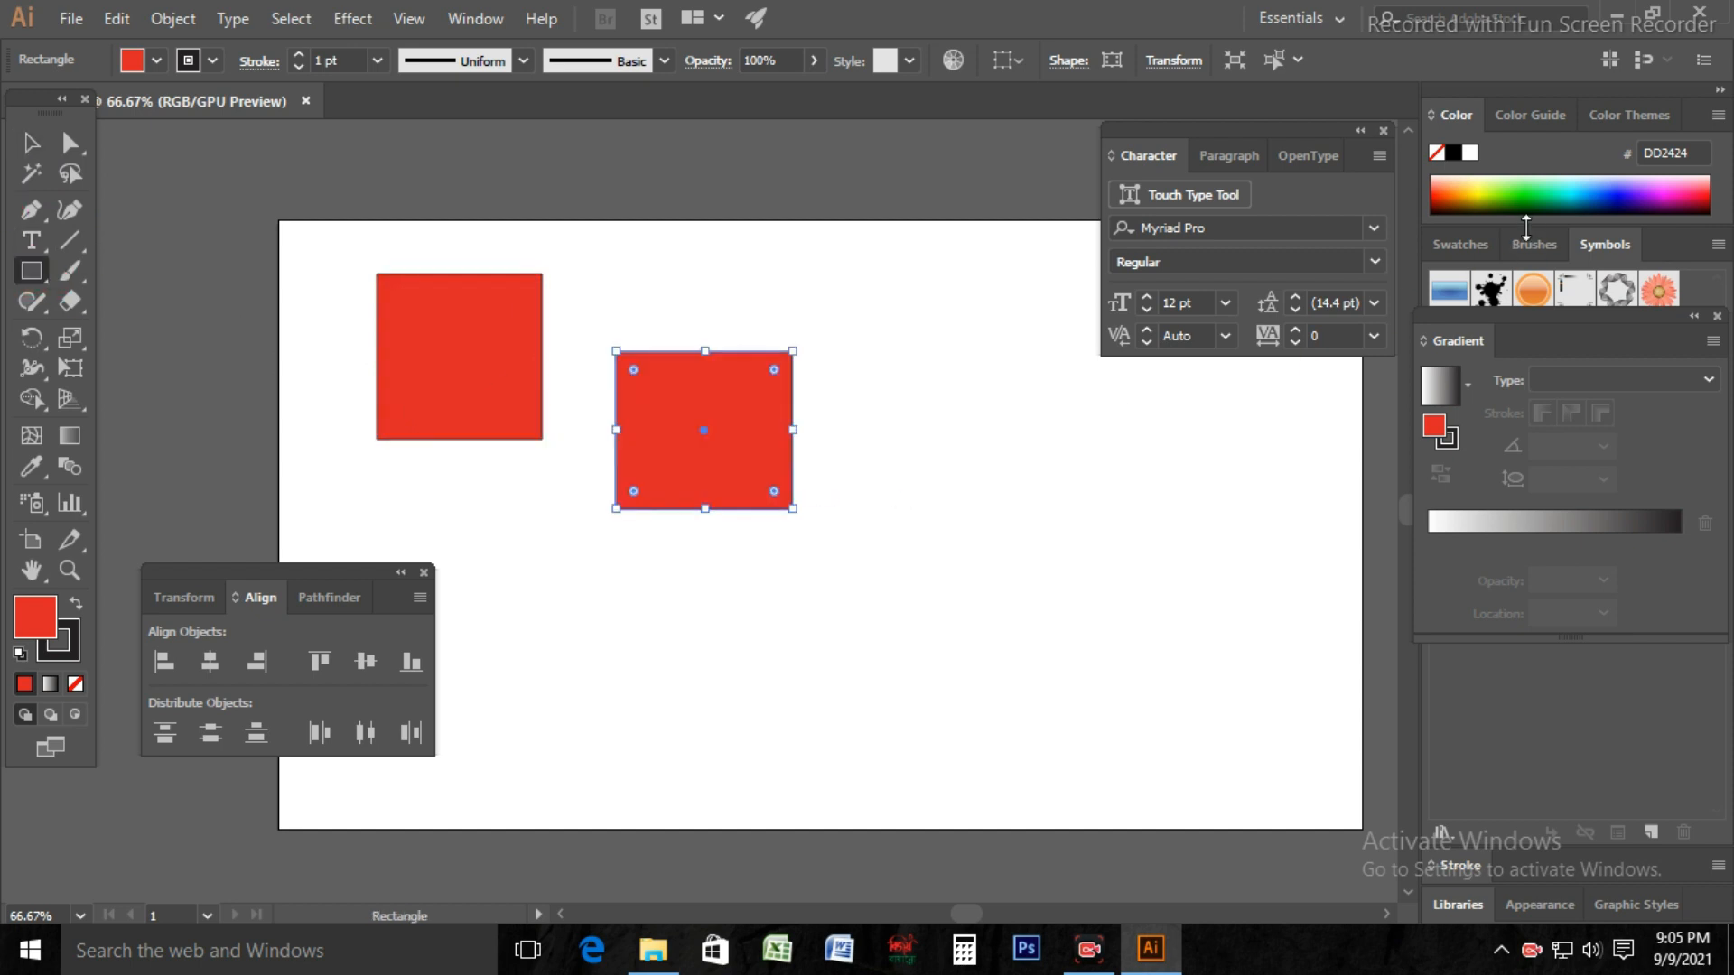
click(1544, 200)
drag(945, 461, 1045, 529)
click(1630, 193)
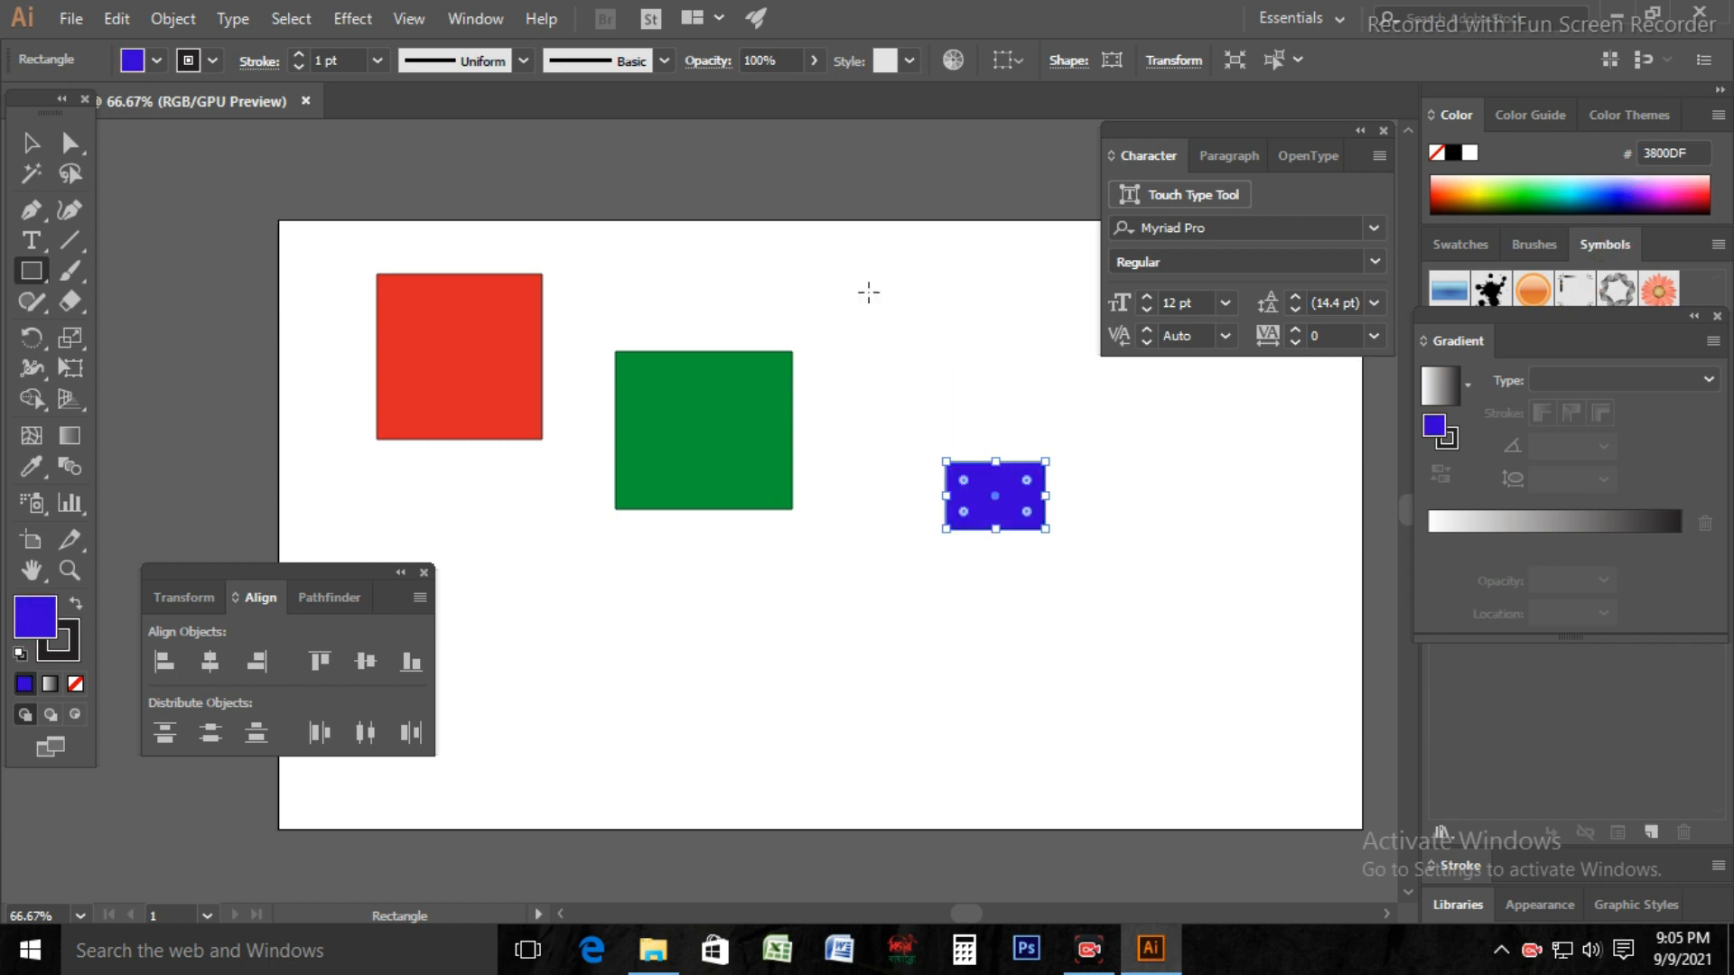
- Draw a light blue rectangle above the violet-blue one and a navy 0B007F rectangle above the green one, and deselect
drag(852, 260, 991, 419)
click(1581, 185)
drag(632, 238, 754, 323)
click(1632, 207)
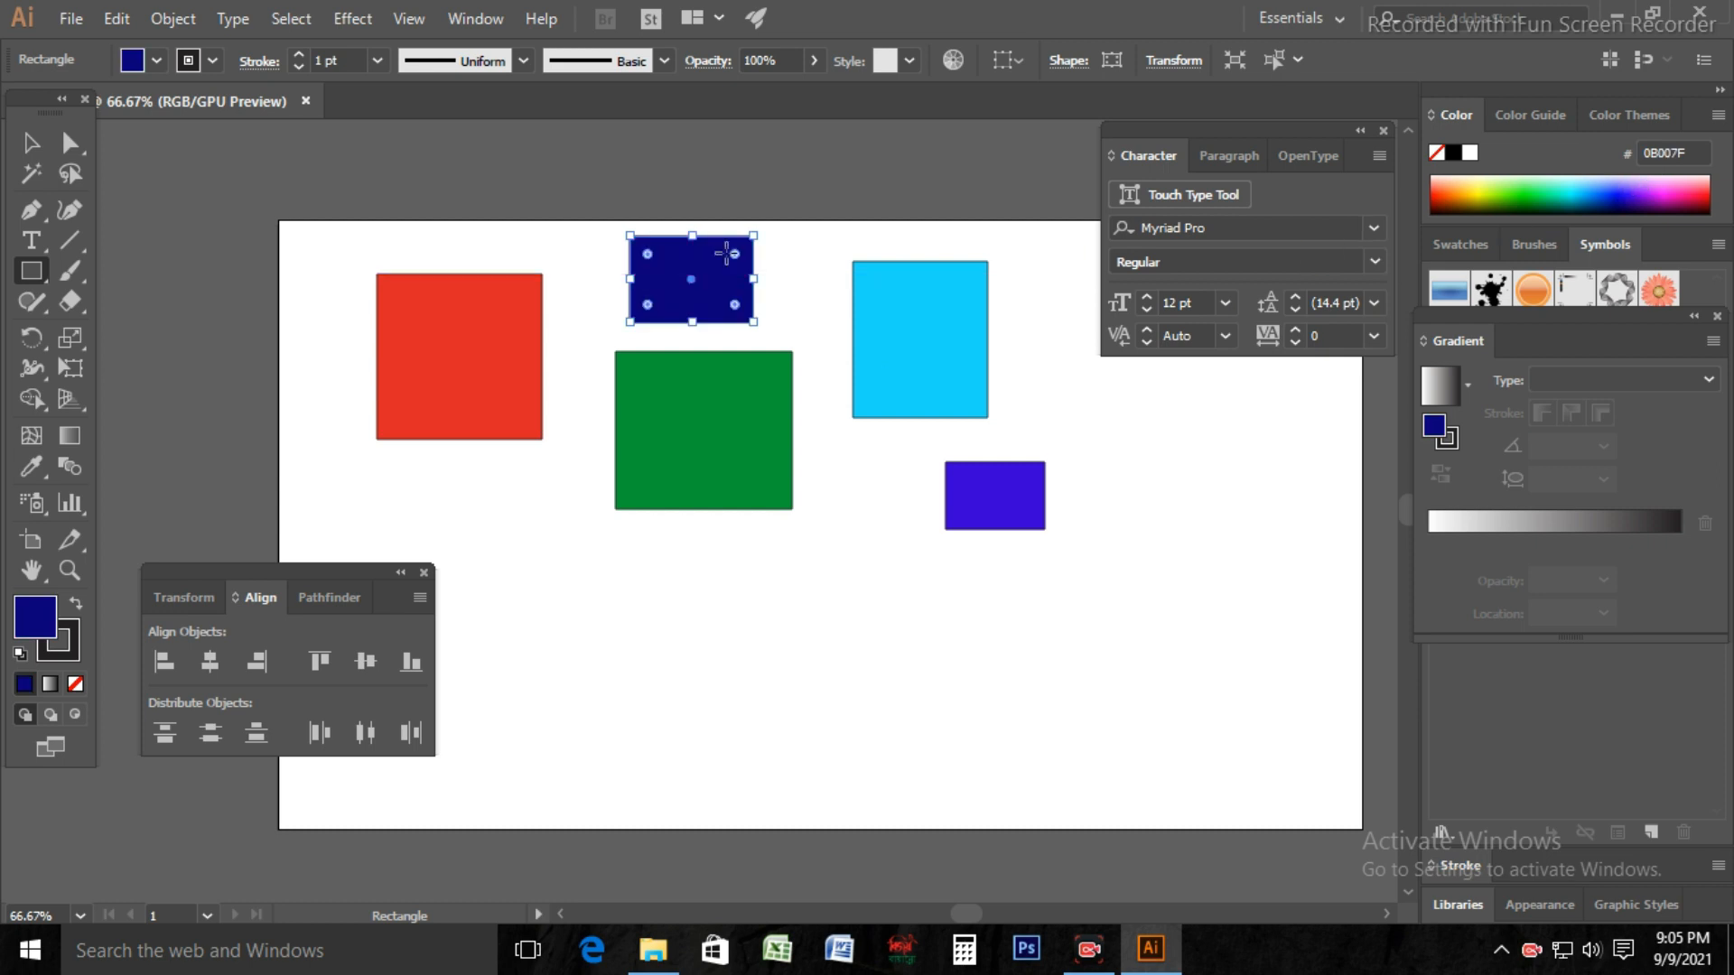
click(31, 145)
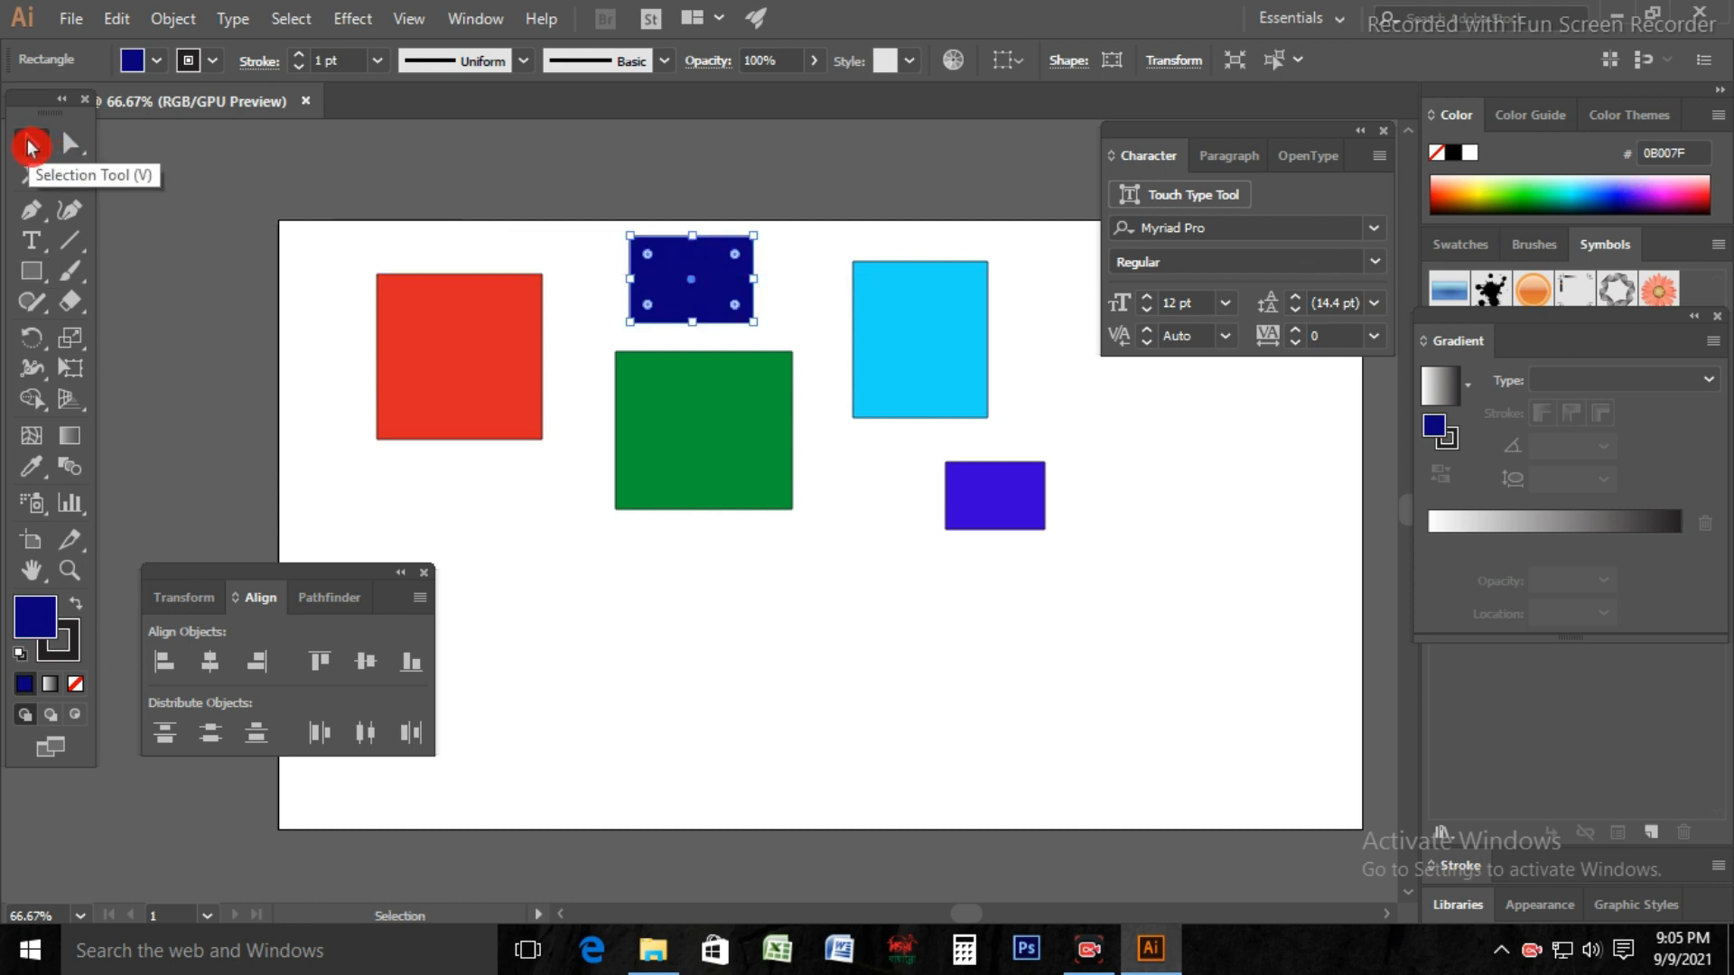
click(155, 153)
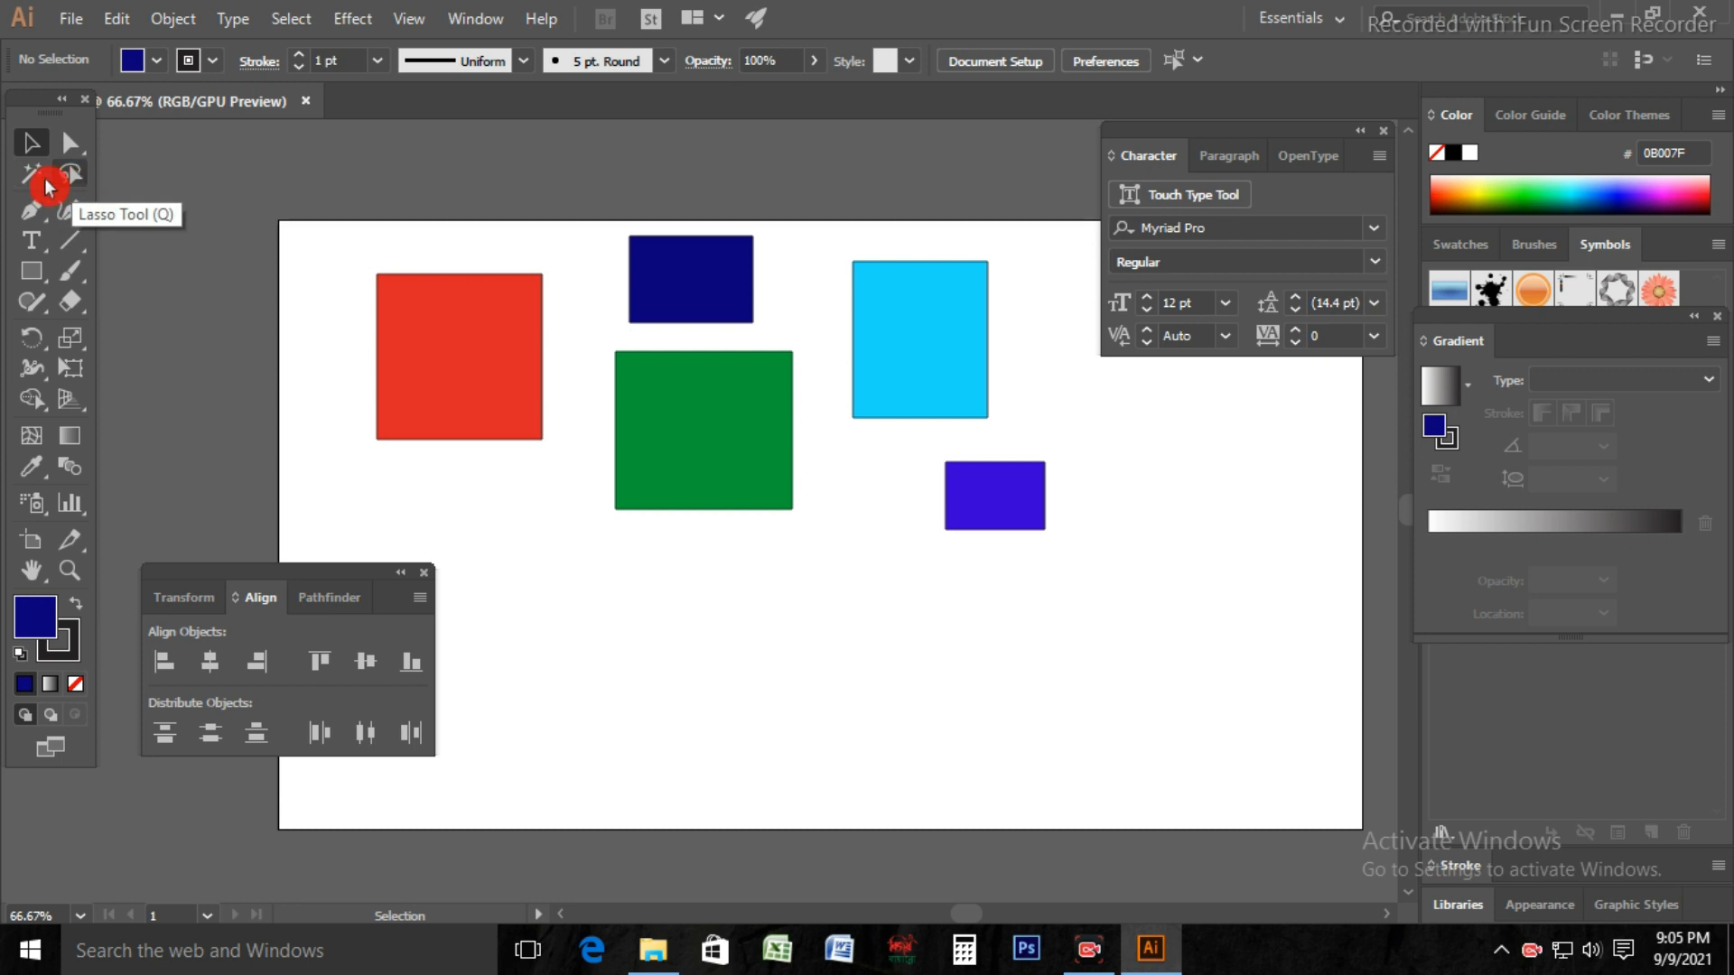
- Select the red square and the green rectangle one at a time with the Selection tool, clearing each selection
click(433, 336)
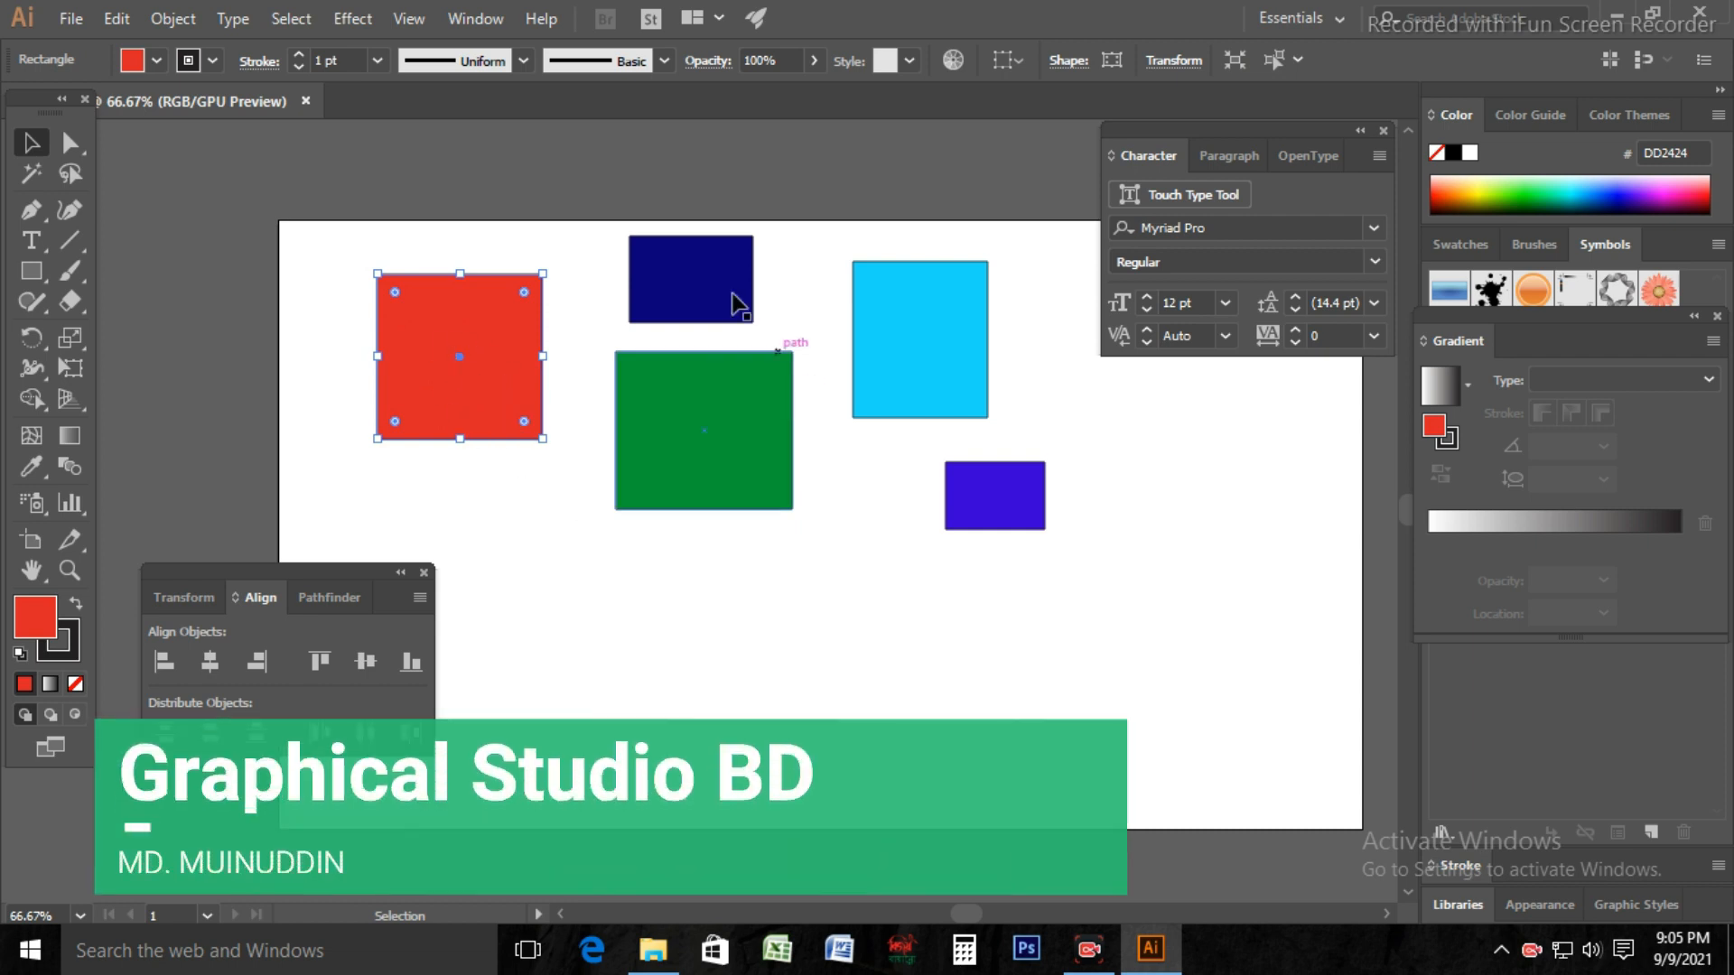
click(809, 587)
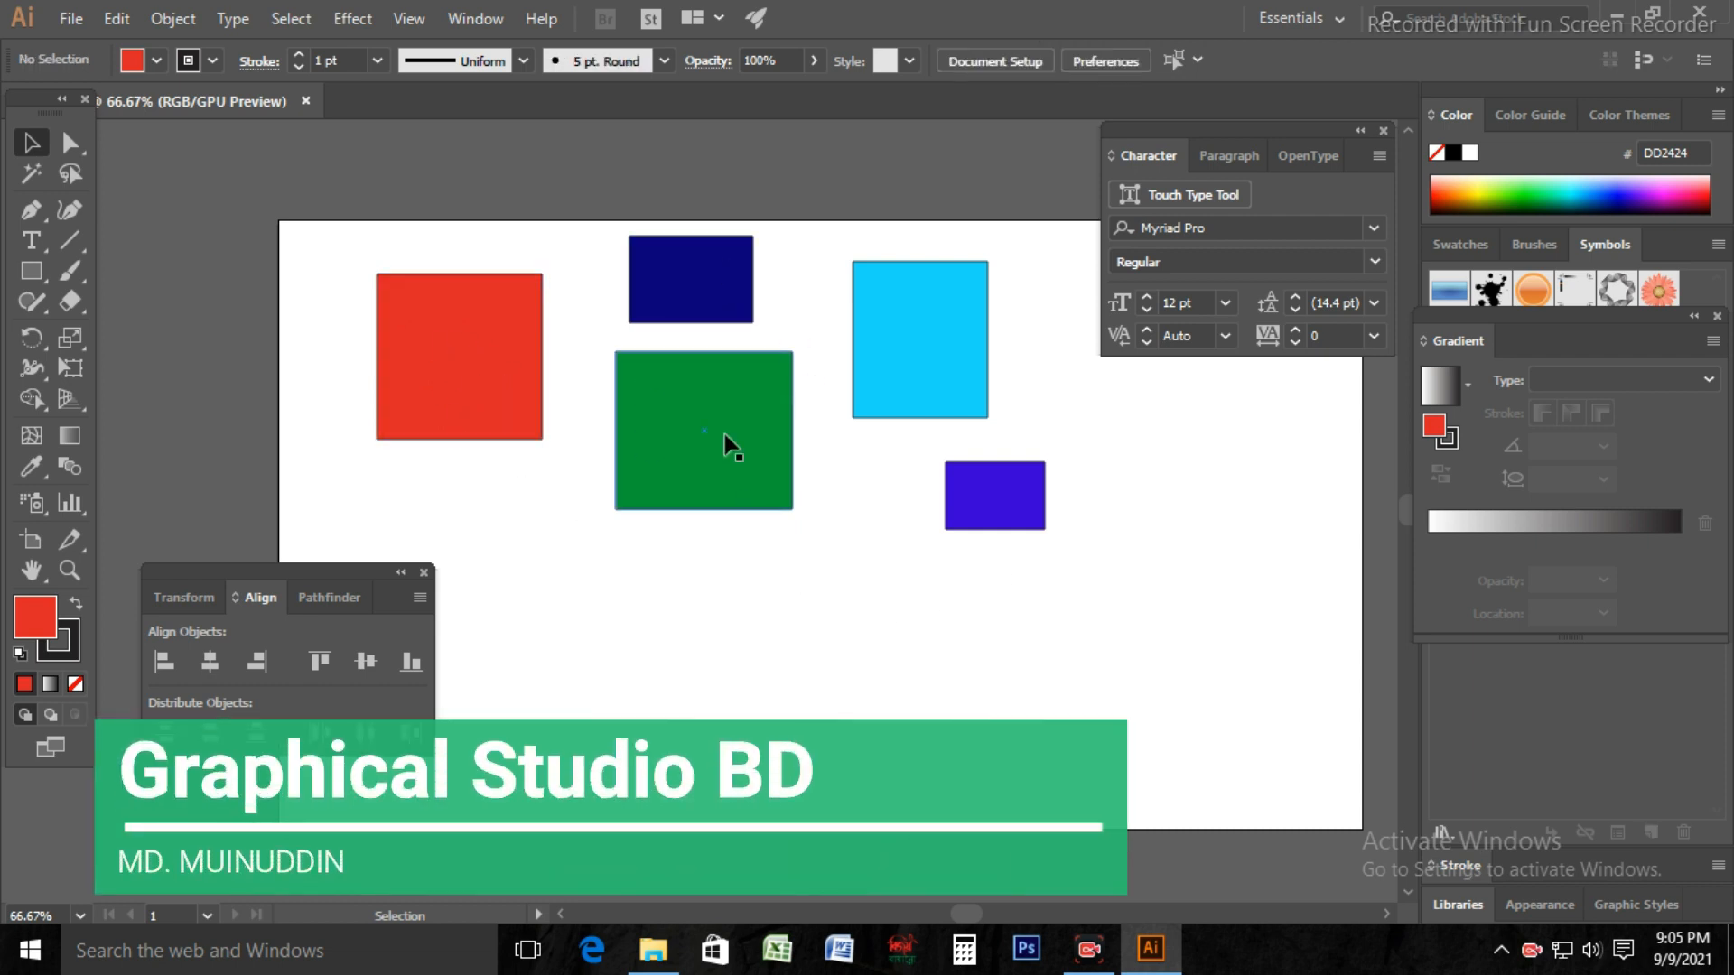
click(718, 419)
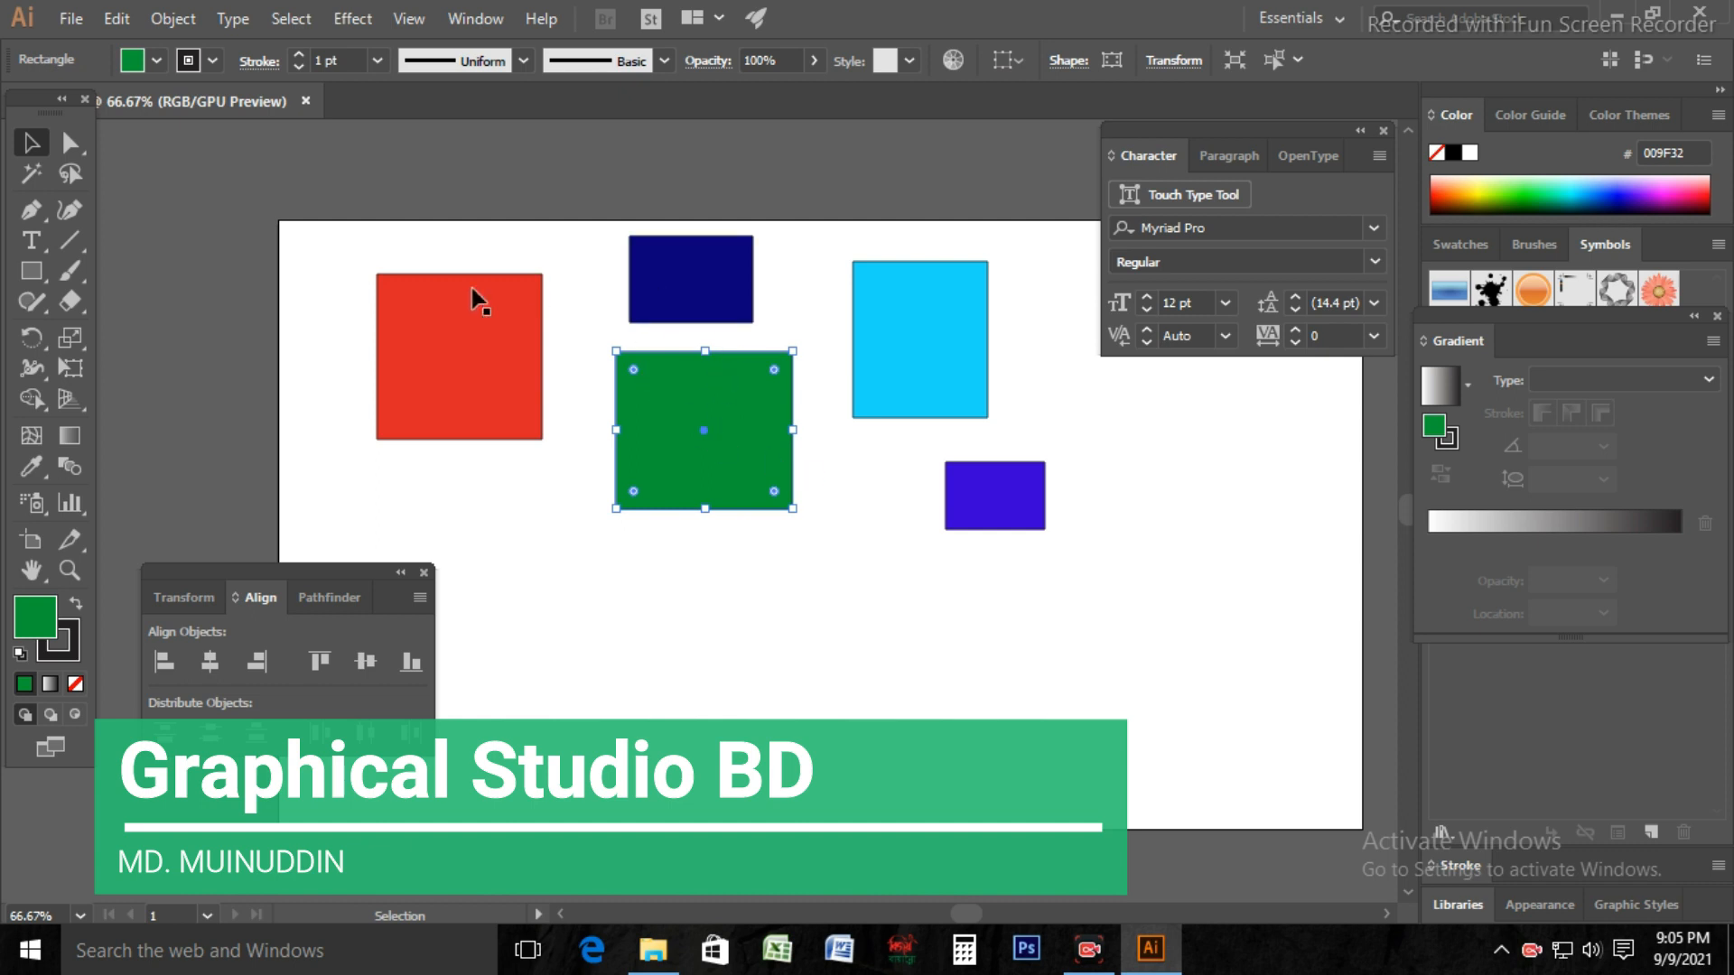
click(876, 509)
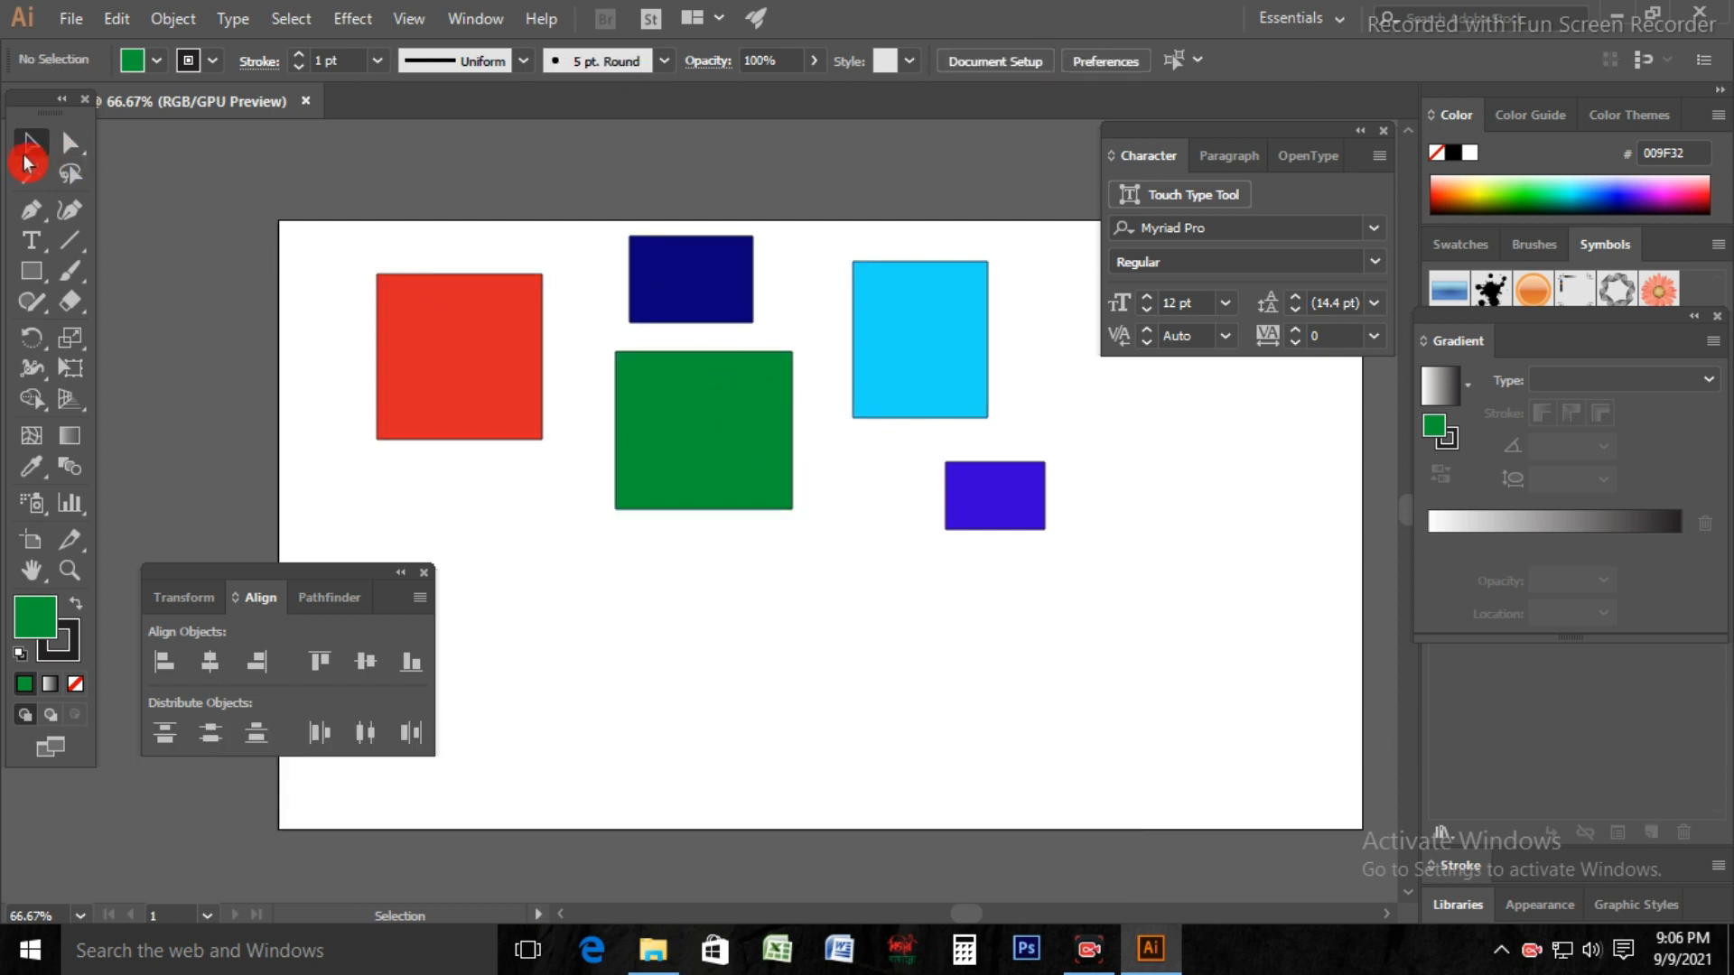
- Select the red, green and light blue rectangles together with the Selection tool, and clear the selection
click(31, 186)
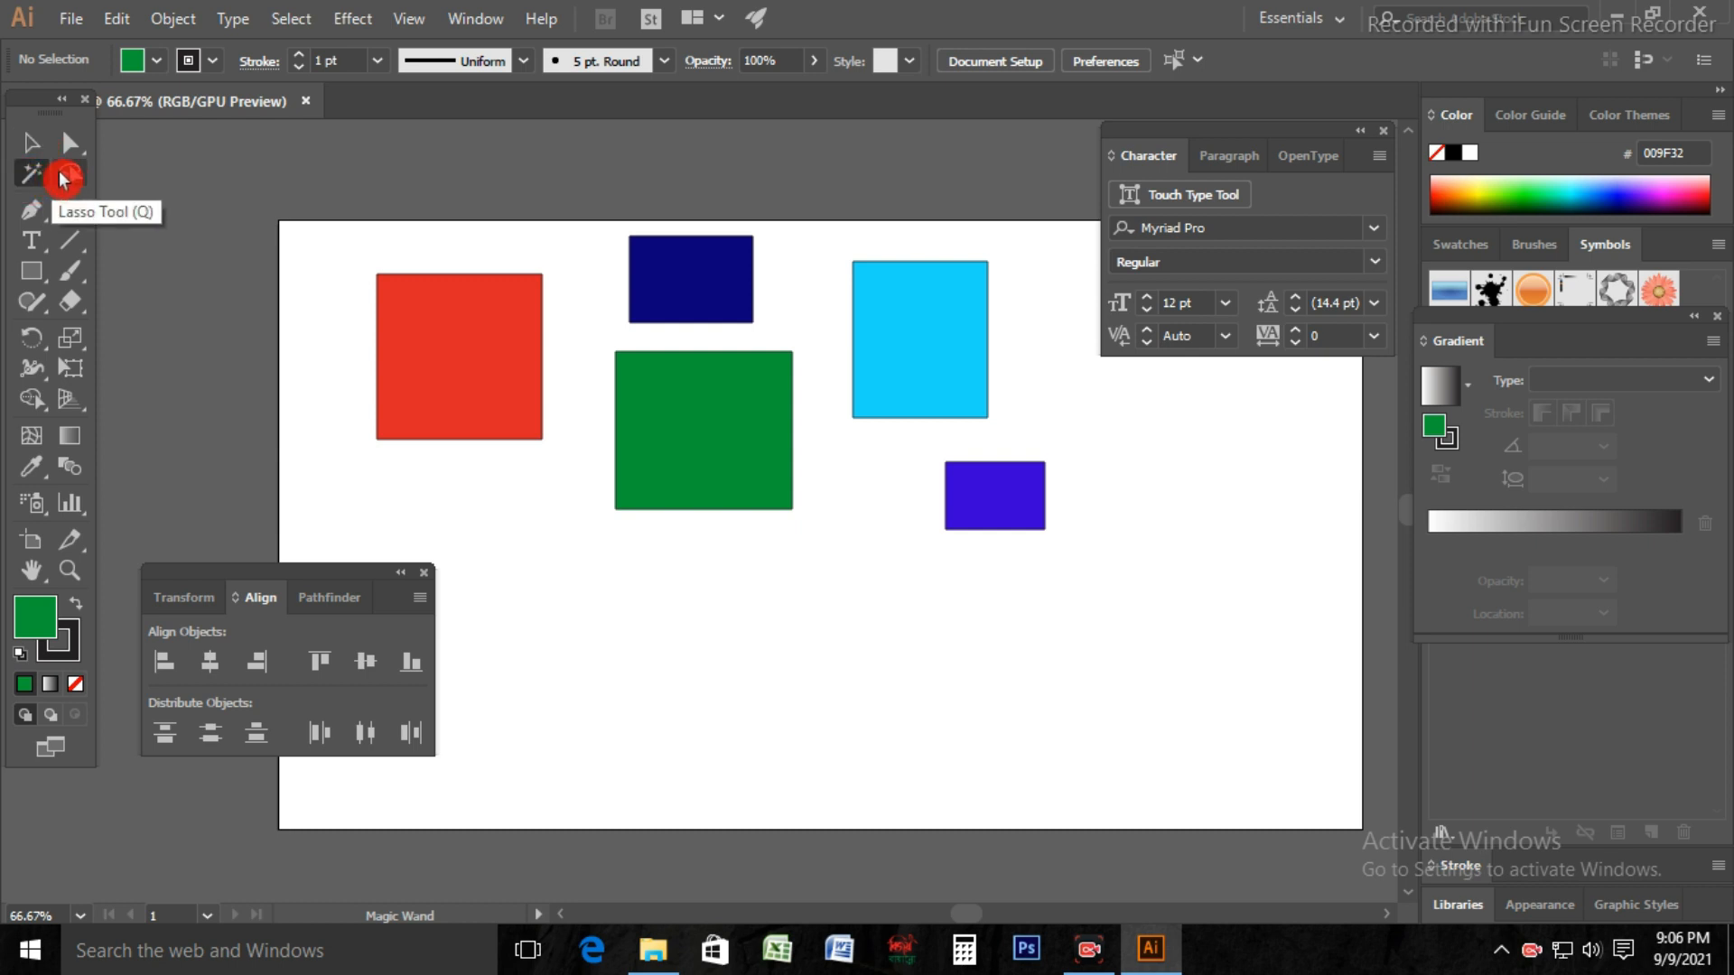
click(31, 145)
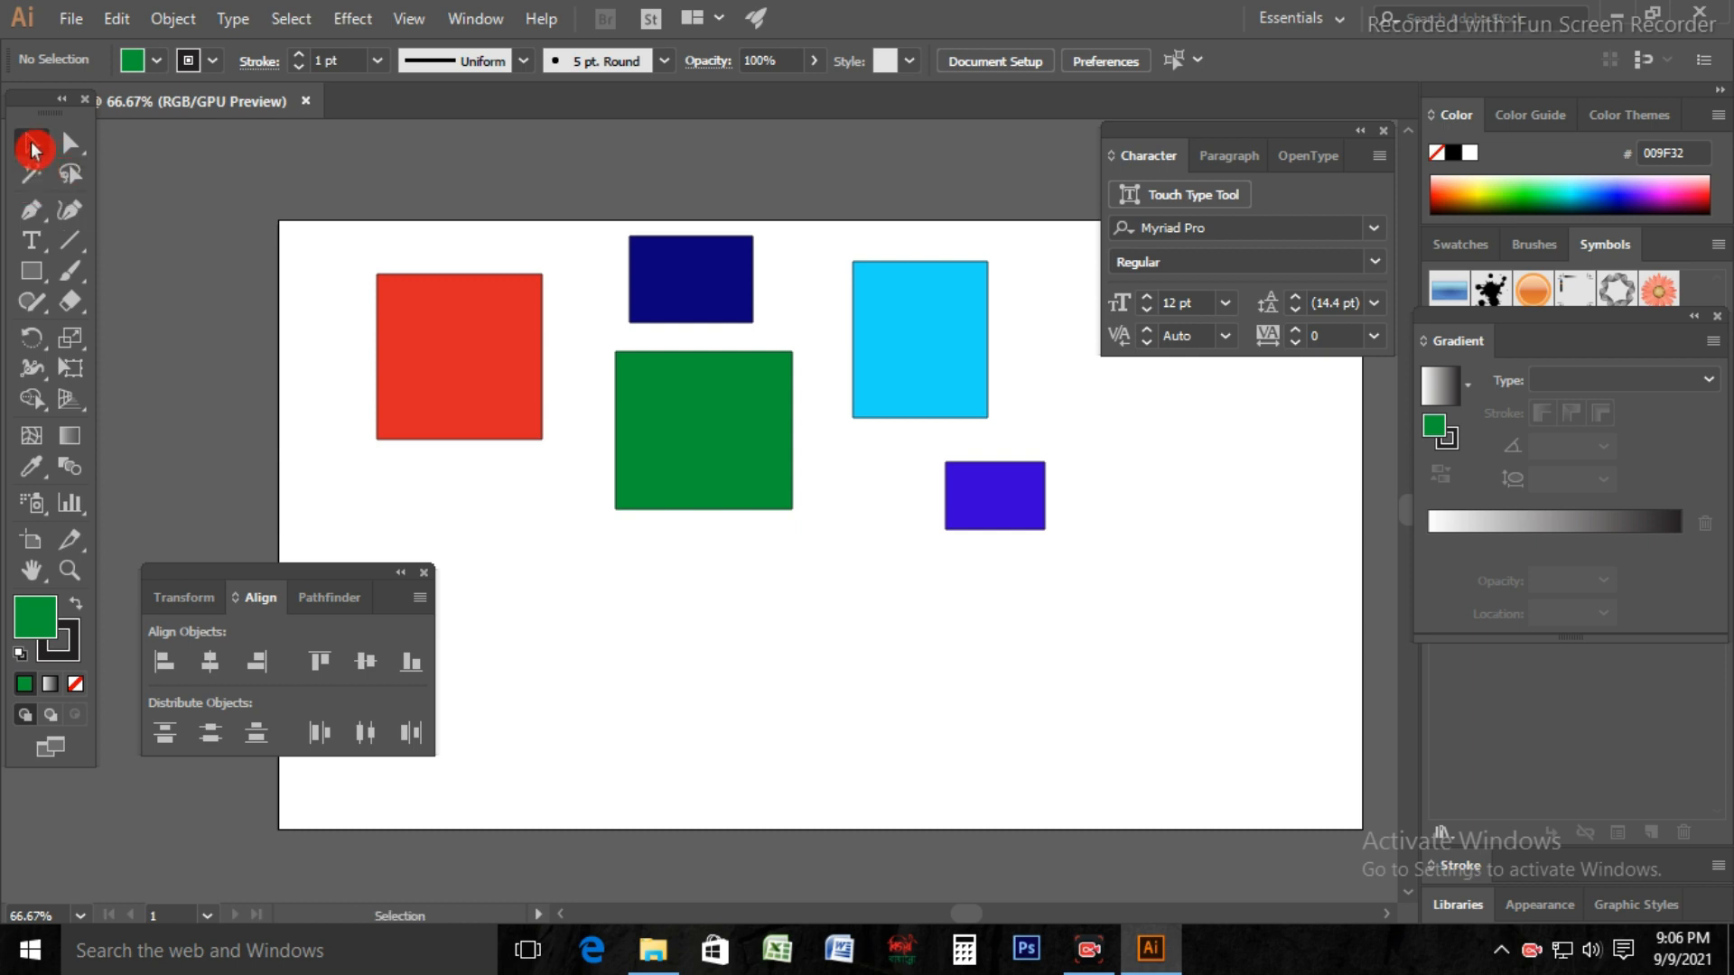
click(434, 355)
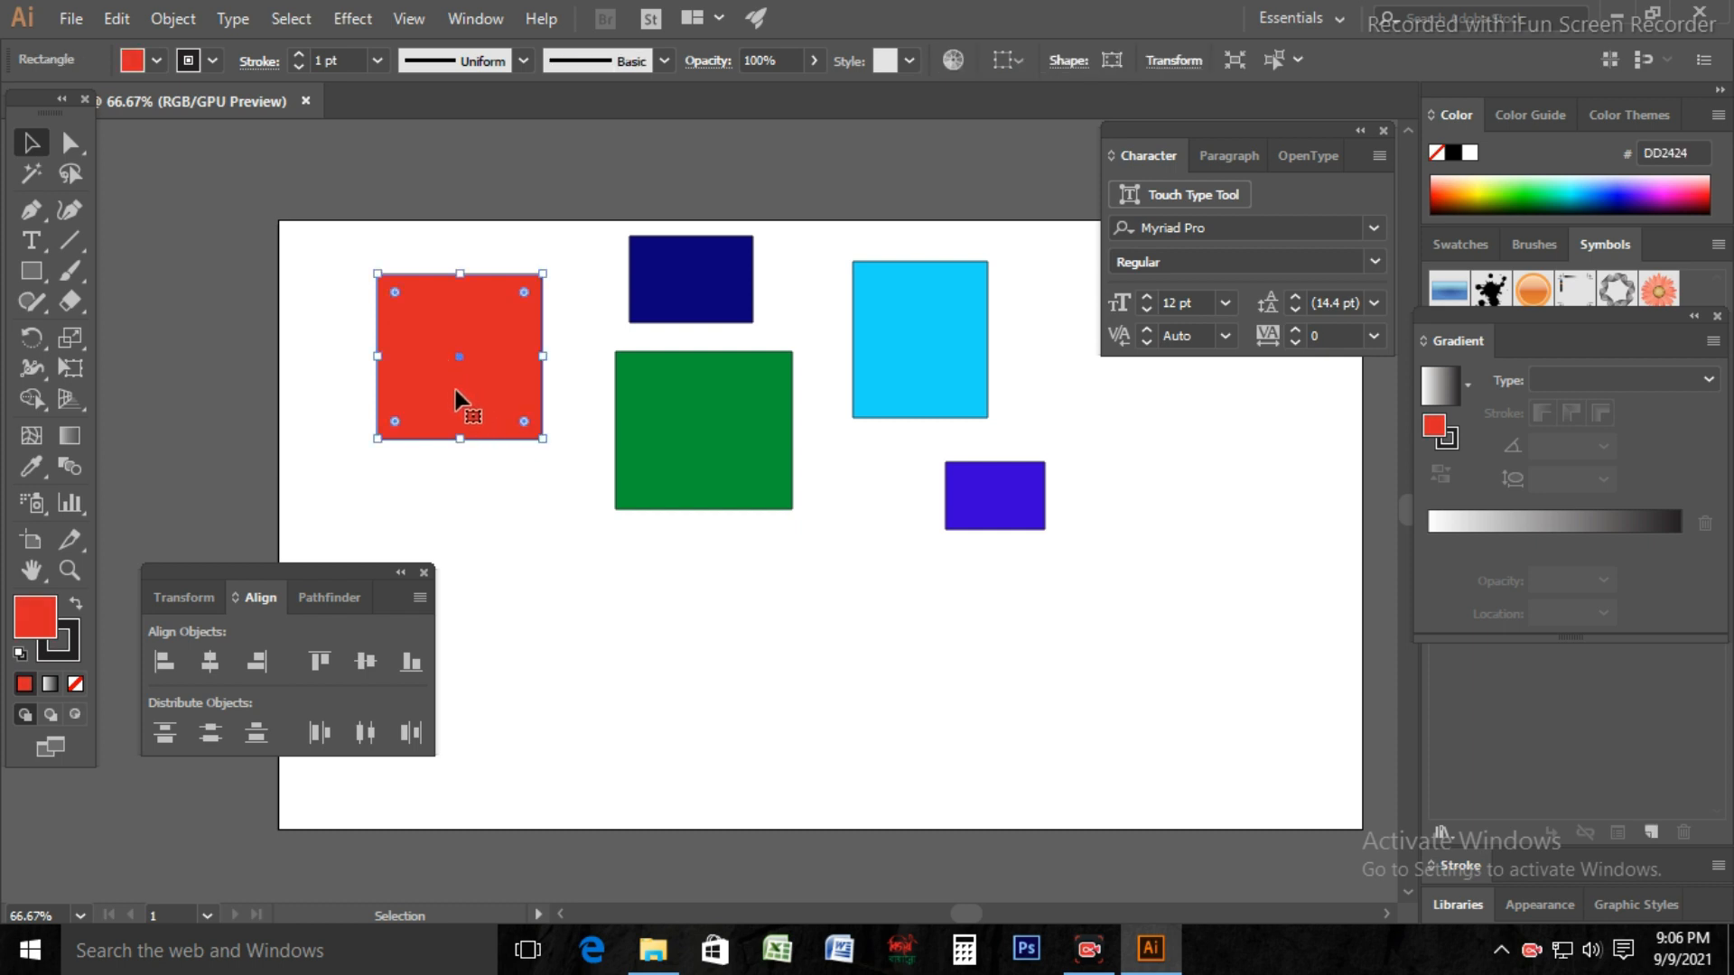
shift+click(670, 449)
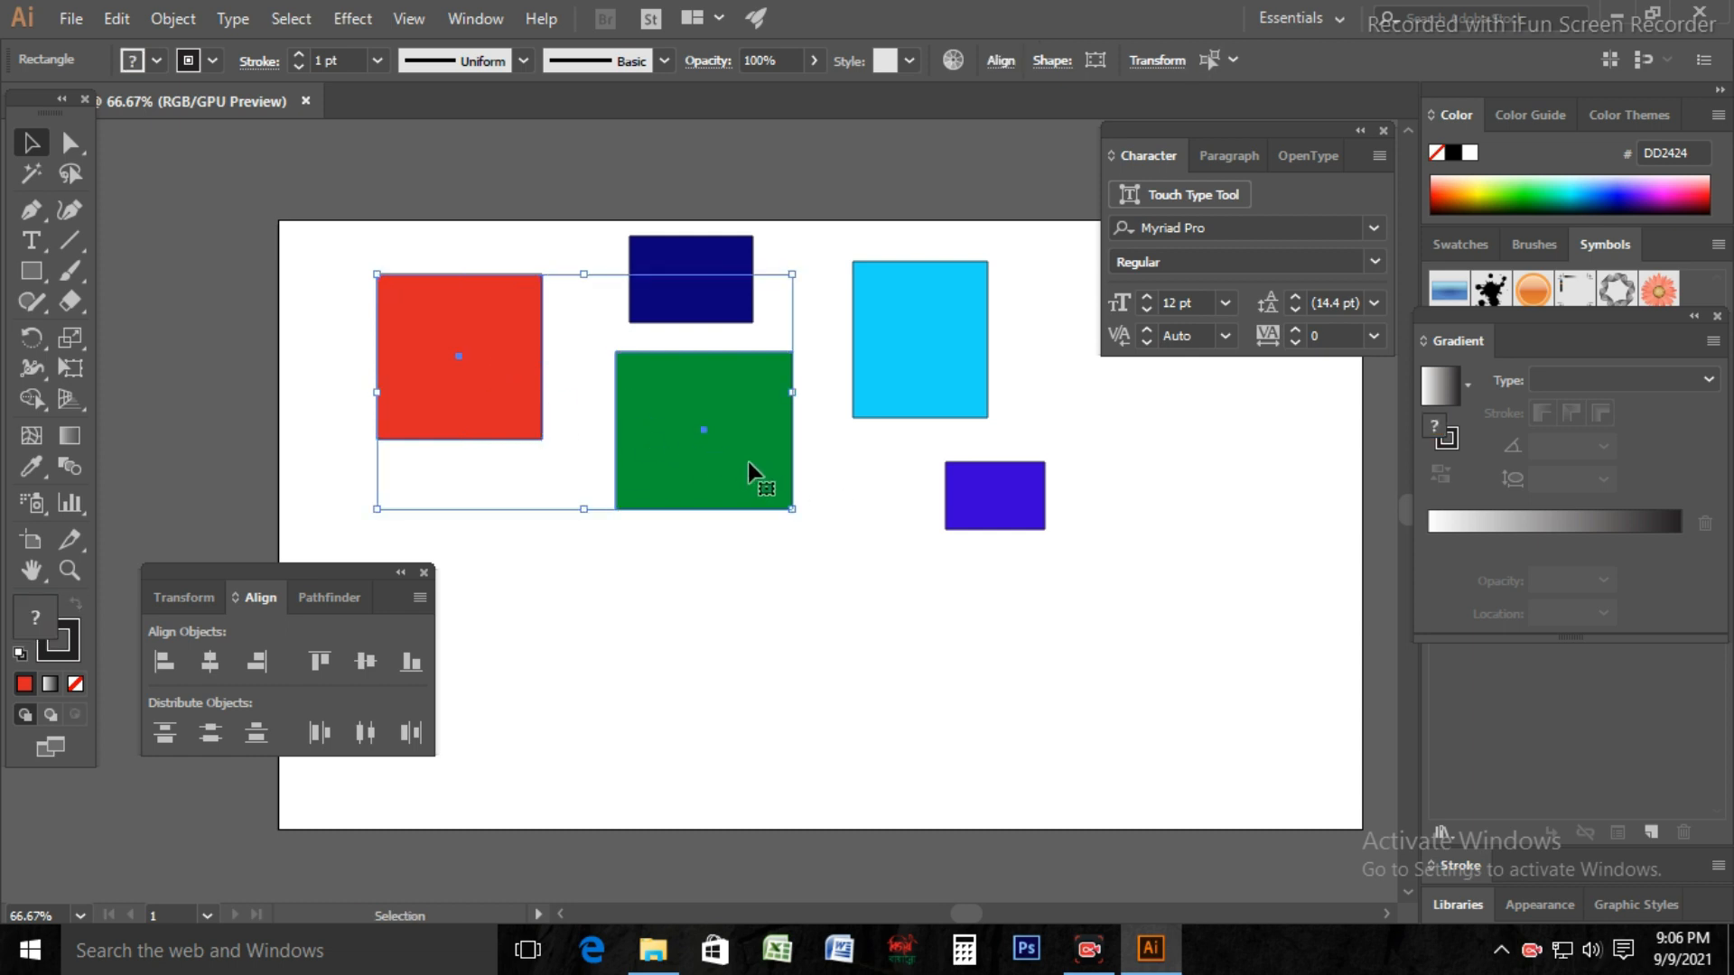
shift+click(935, 306)
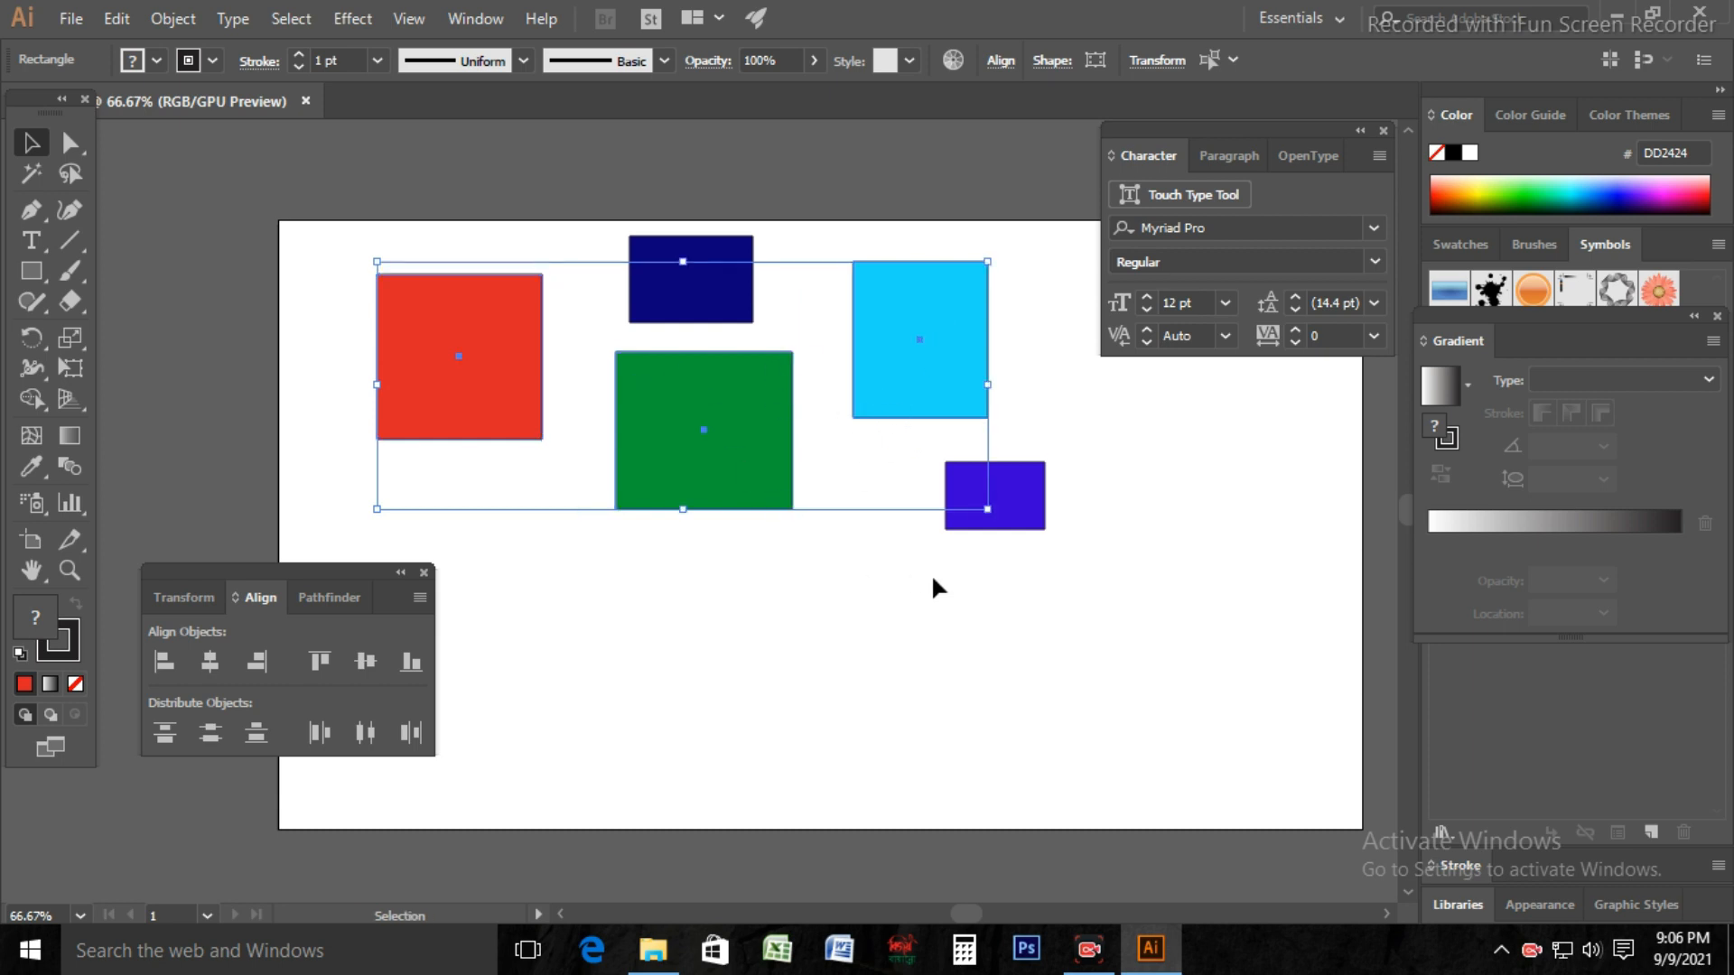
click(805, 577)
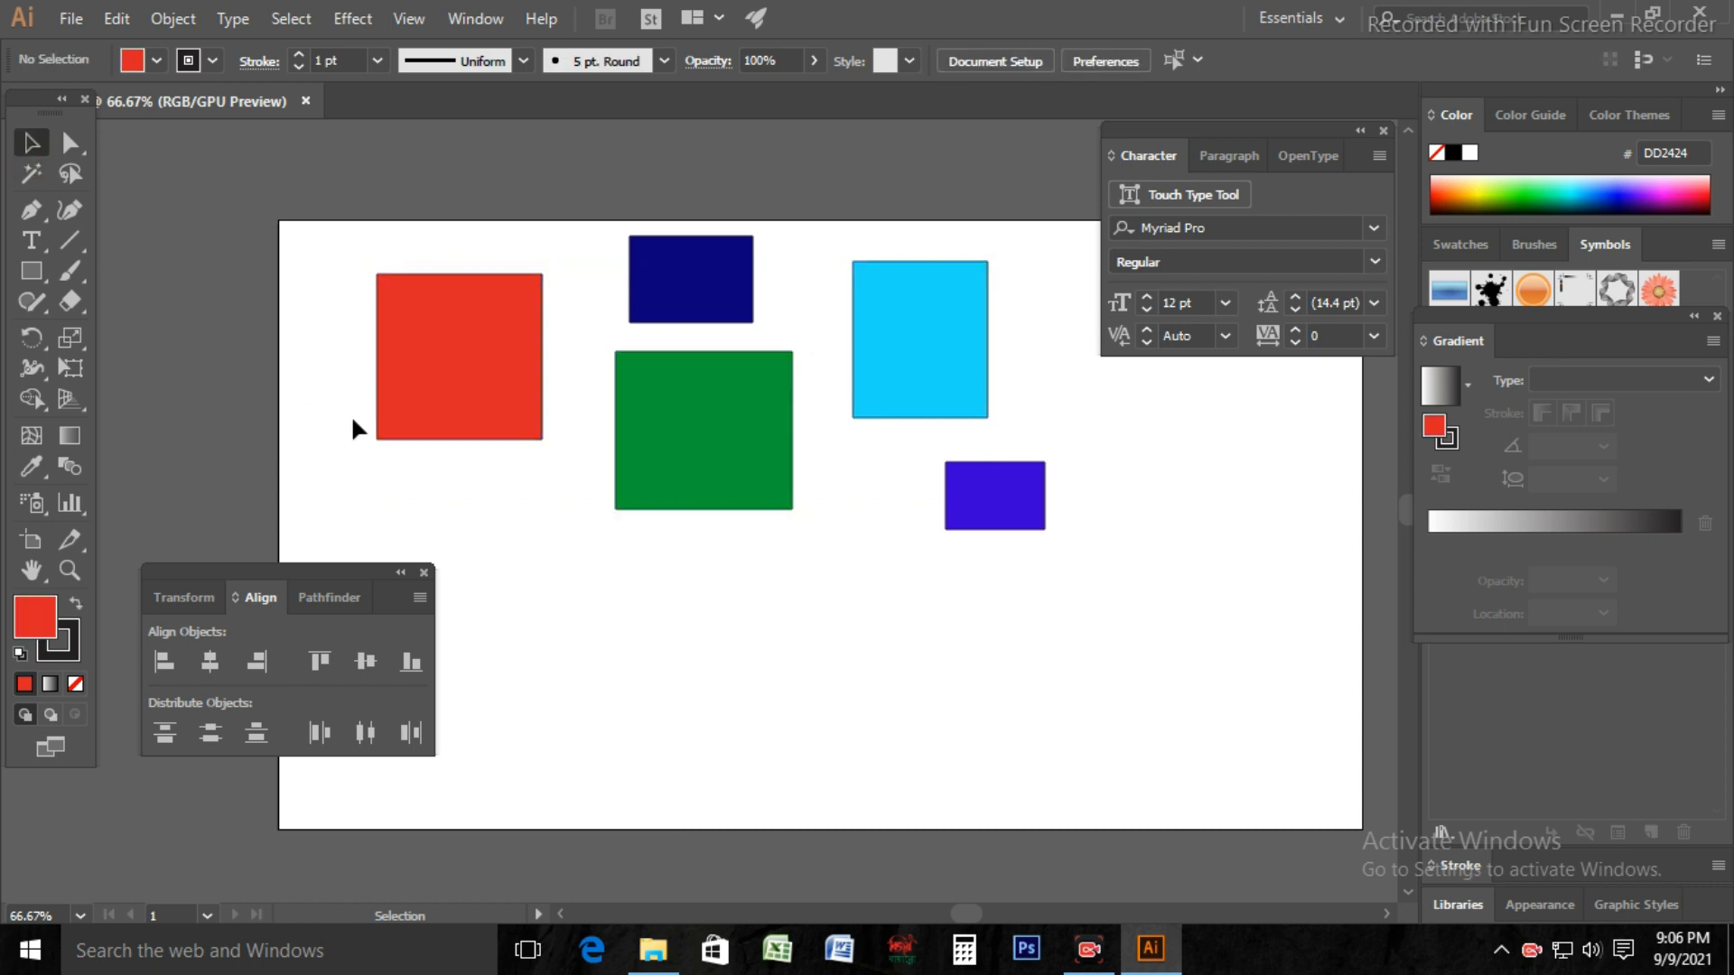
- Select the red-filled artwork with the Magic Wand tool and return to the Selection tool
click(35, 182)
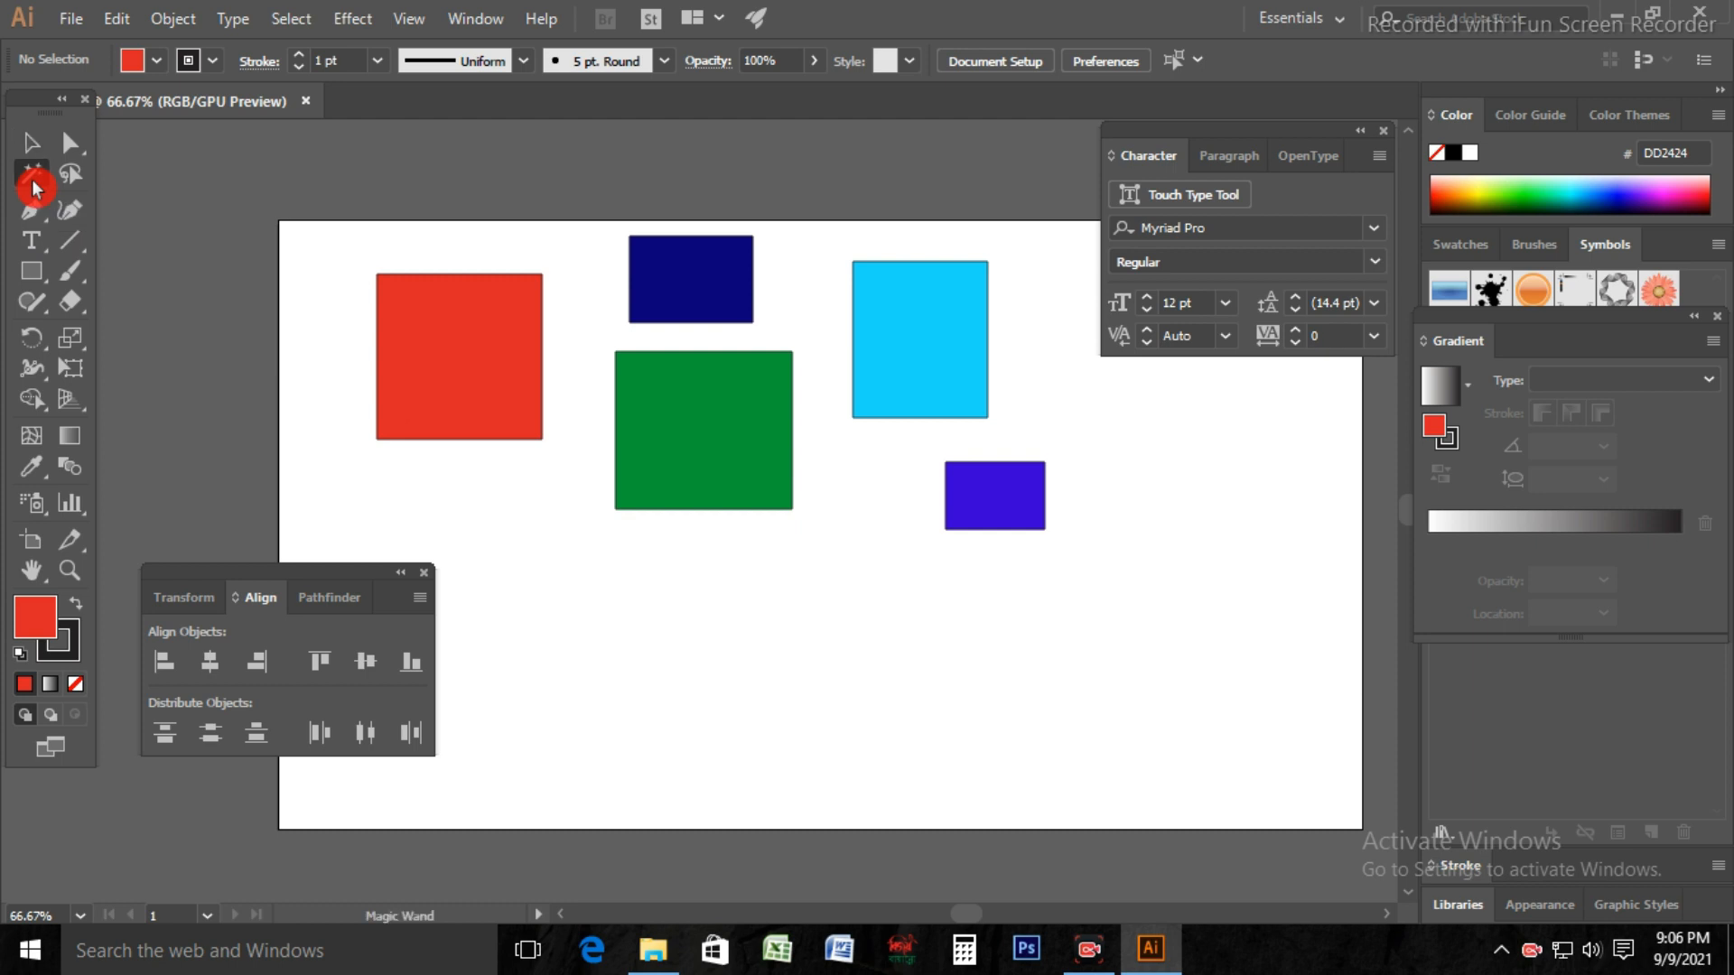
click(435, 326)
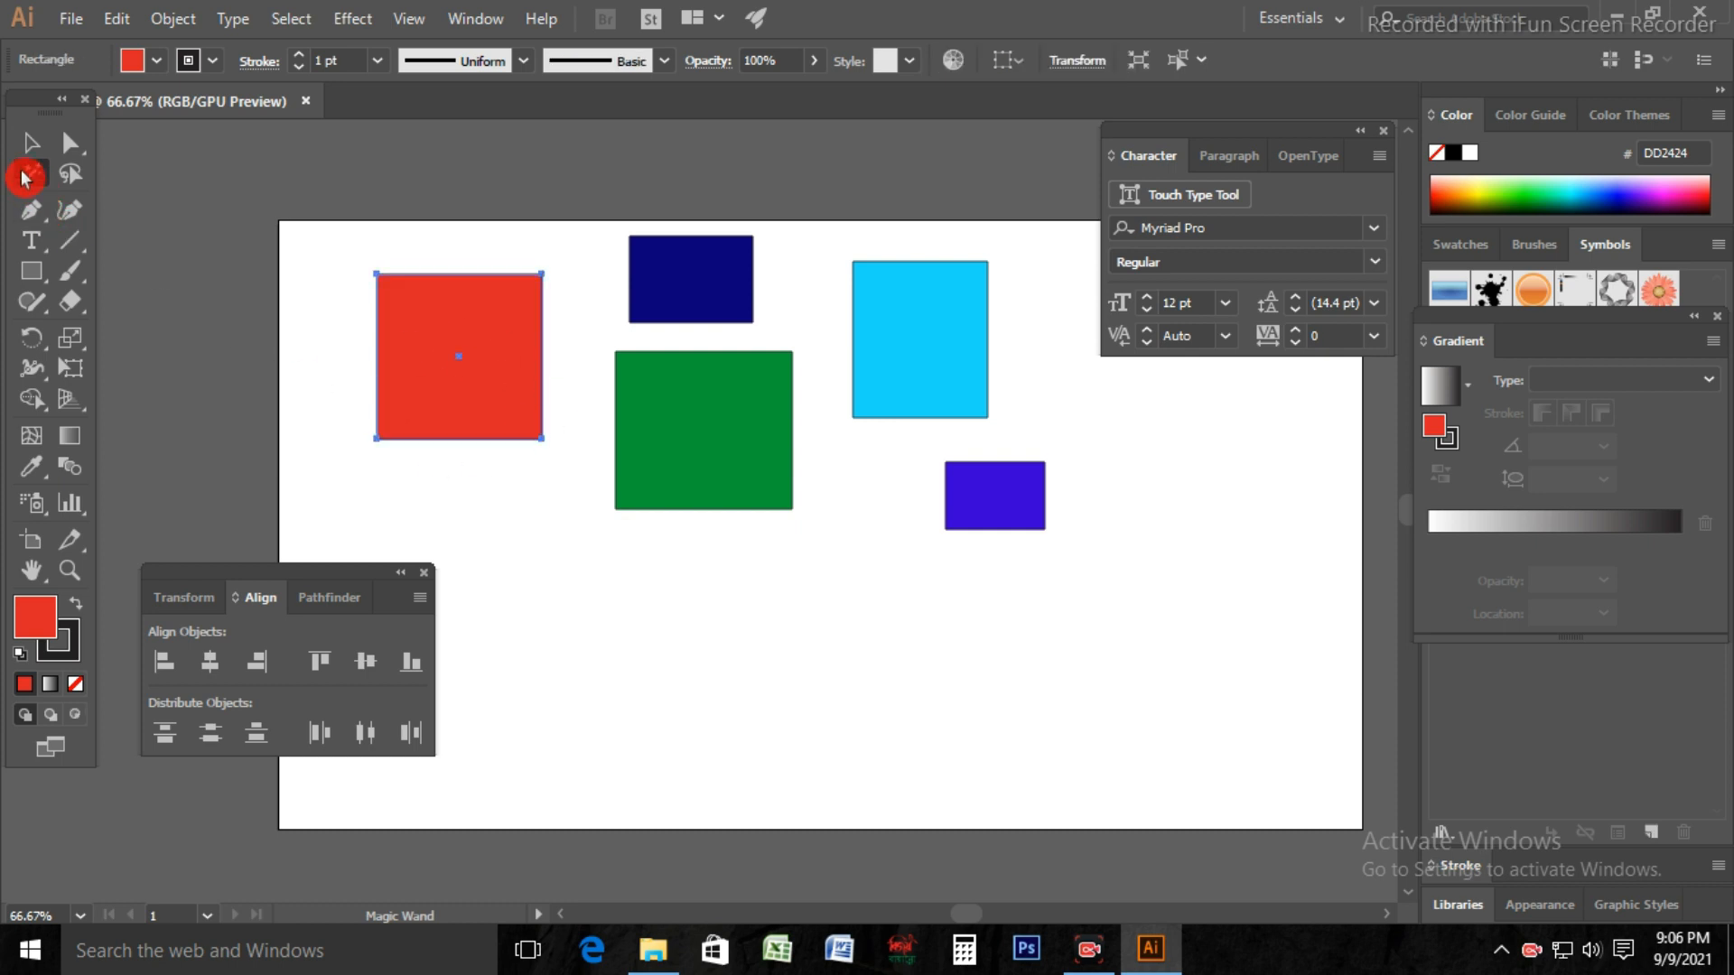
click(30, 146)
- Draw three more red rectangles, two in the lower half of the artboard and a narrow one beside the light blue rectangle
scroll(821, 529, down, 1)
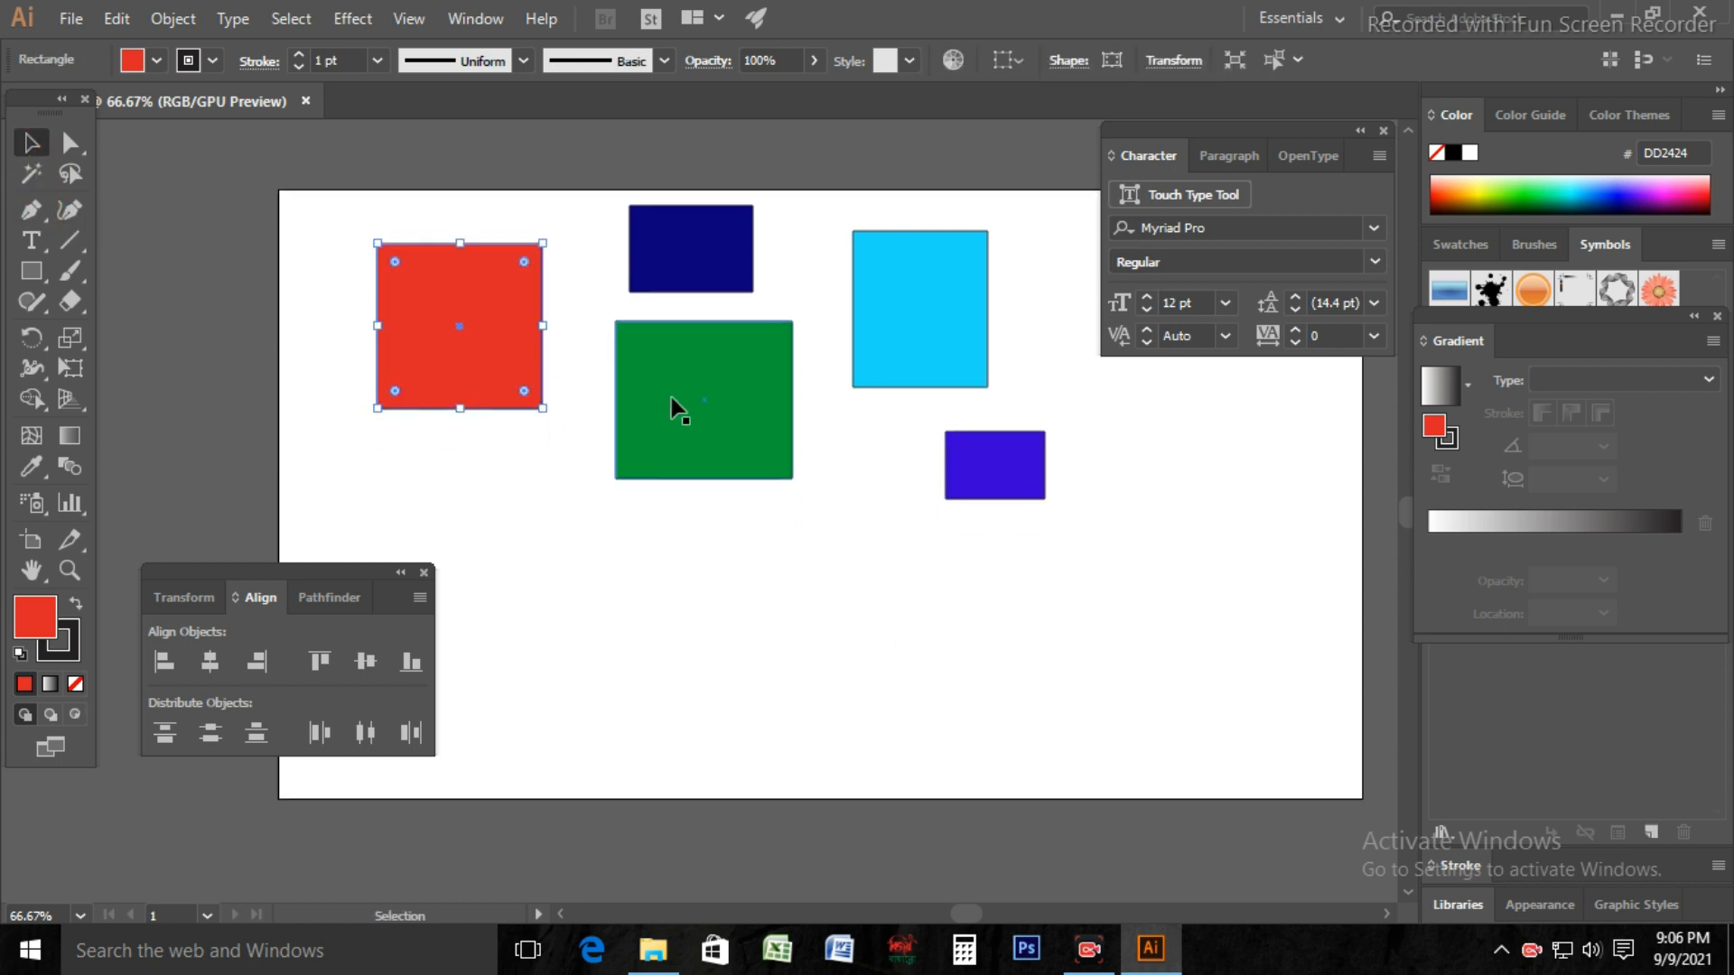
scroll(536, 551, down, 1)
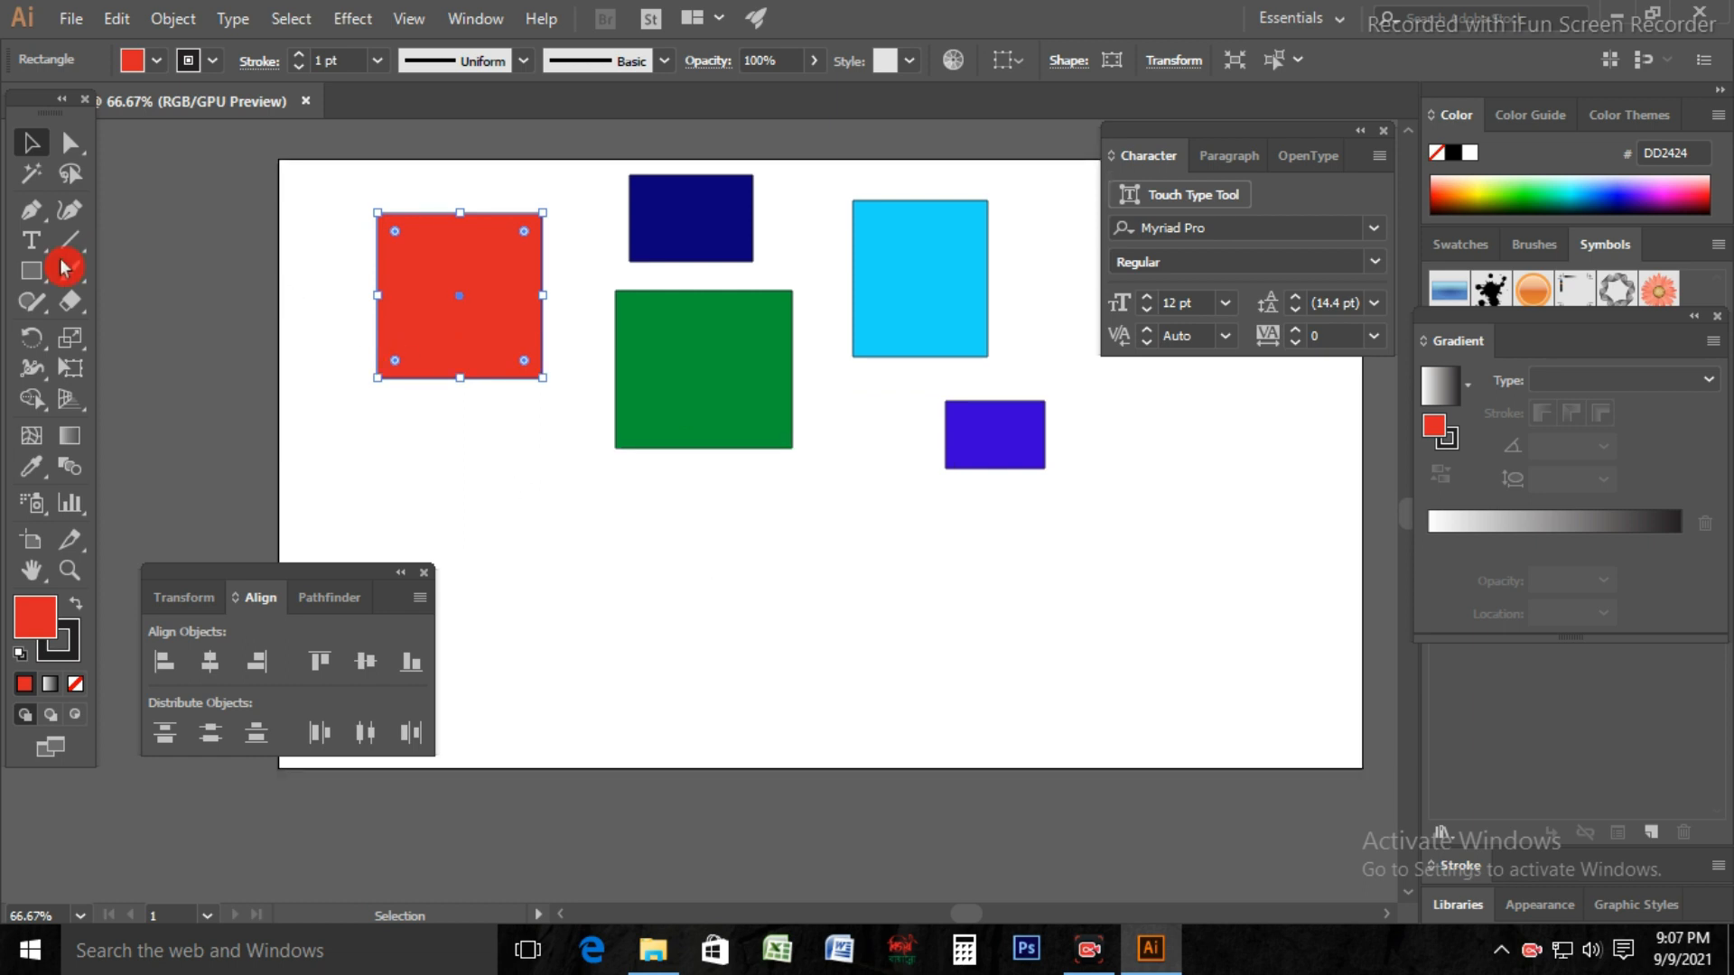
click(33, 271)
mouse_move(499, 498)
mouse_down()
mouse_move(561, 624)
mouse_move(686, 671)
mouse_up()
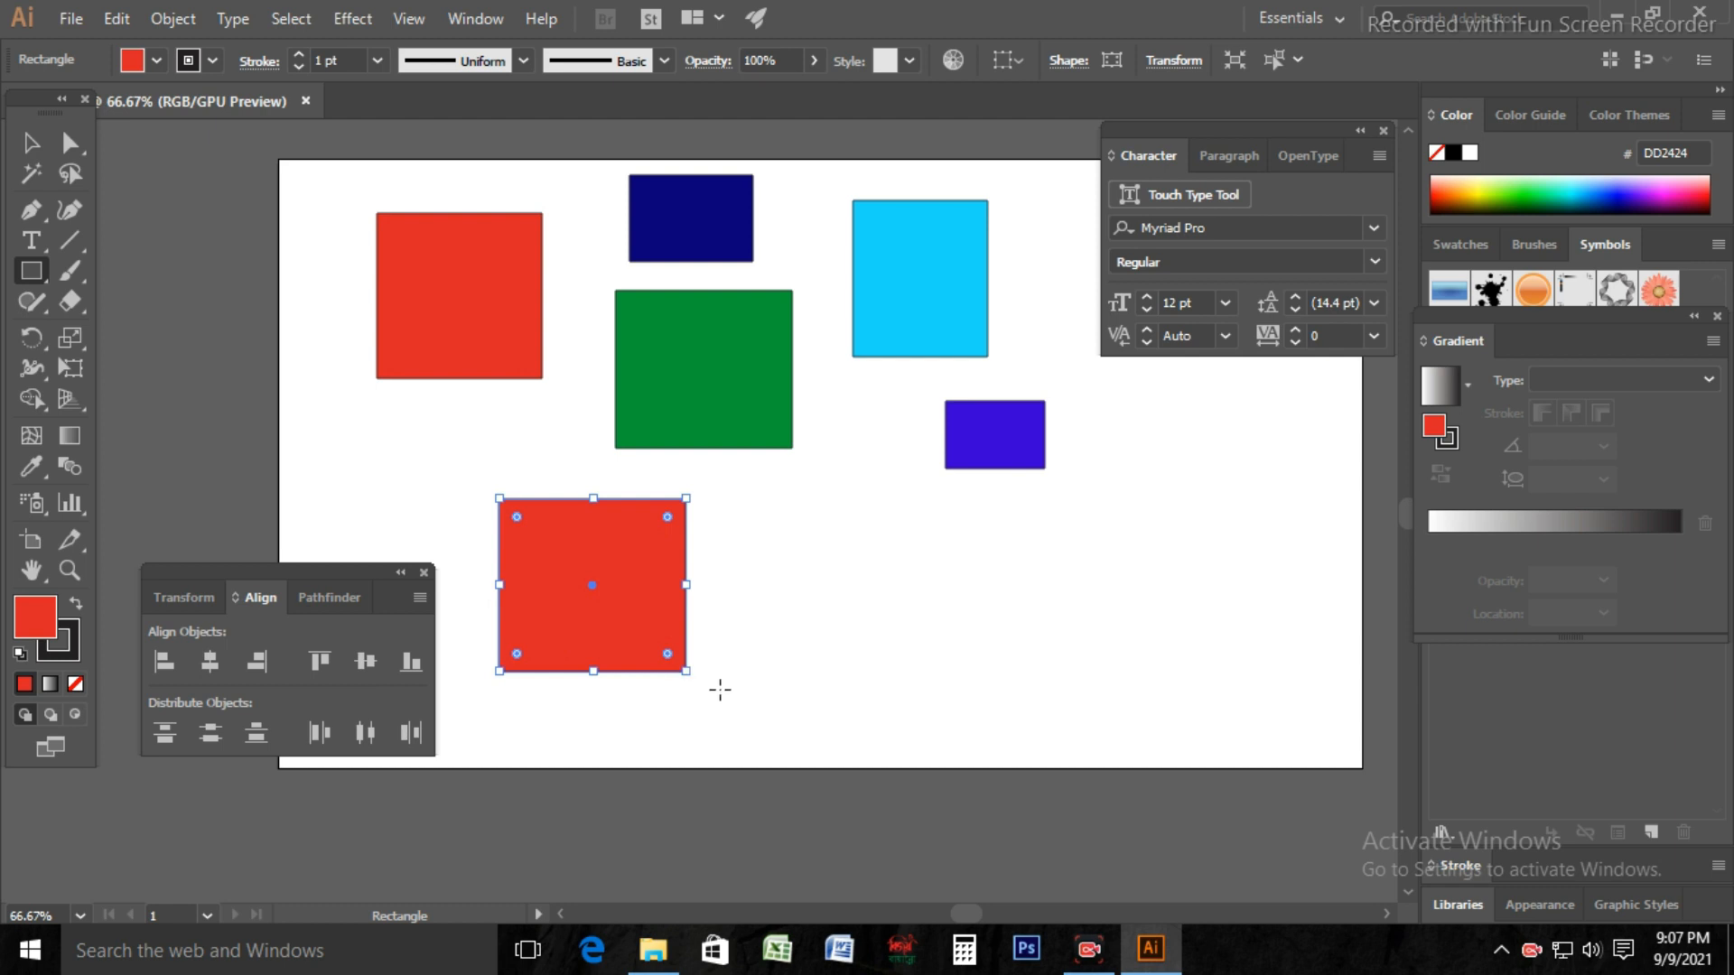
drag(760, 545, 902, 709)
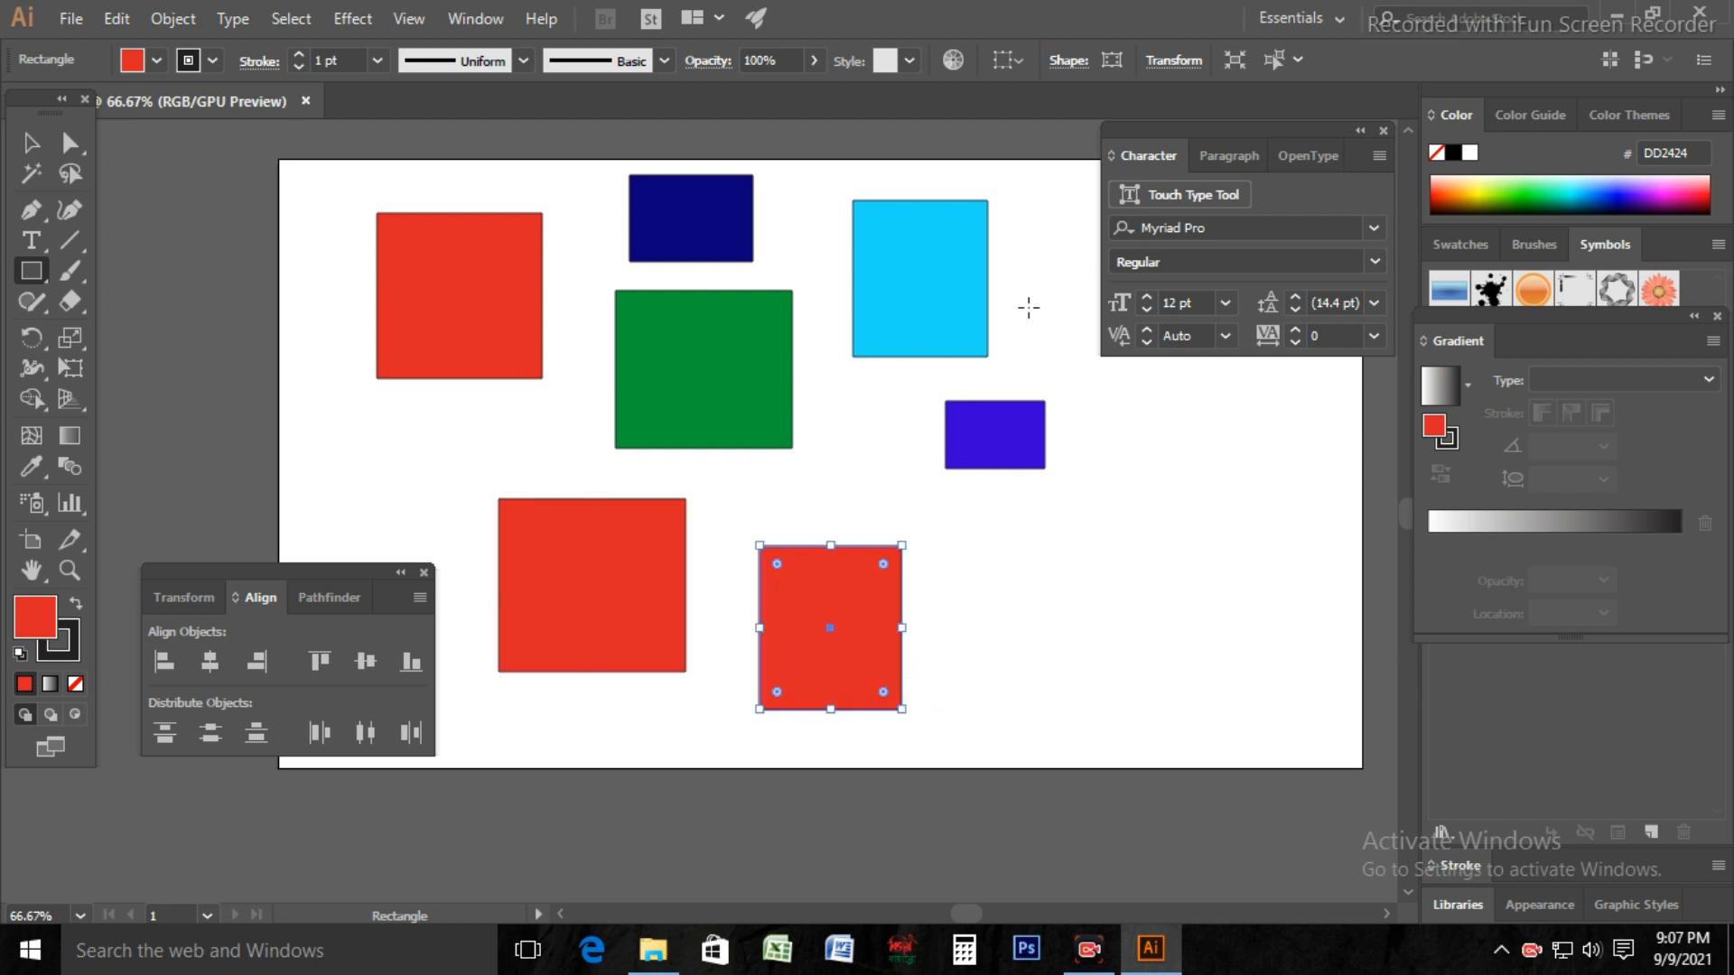
drag(1016, 183, 1092, 312)
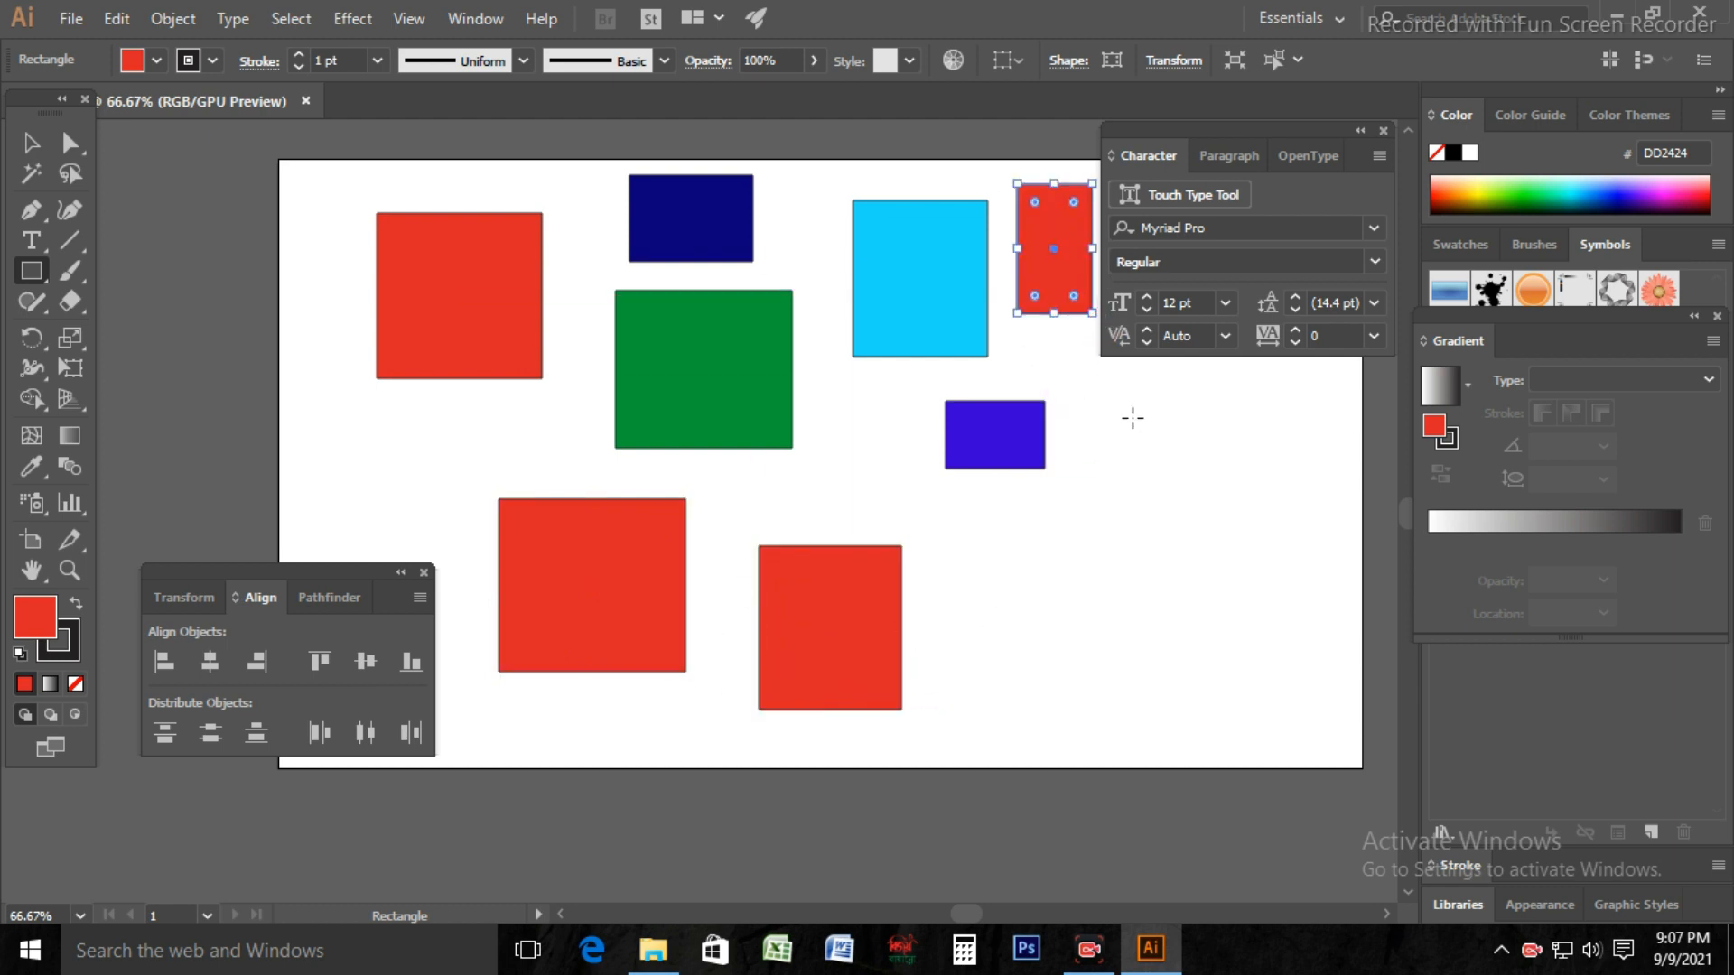
- Draw another narrow red rectangle below and to the right of the violet one, and clear the selection
drag(1116, 441, 1209, 593)
click(28, 142)
click(216, 222)
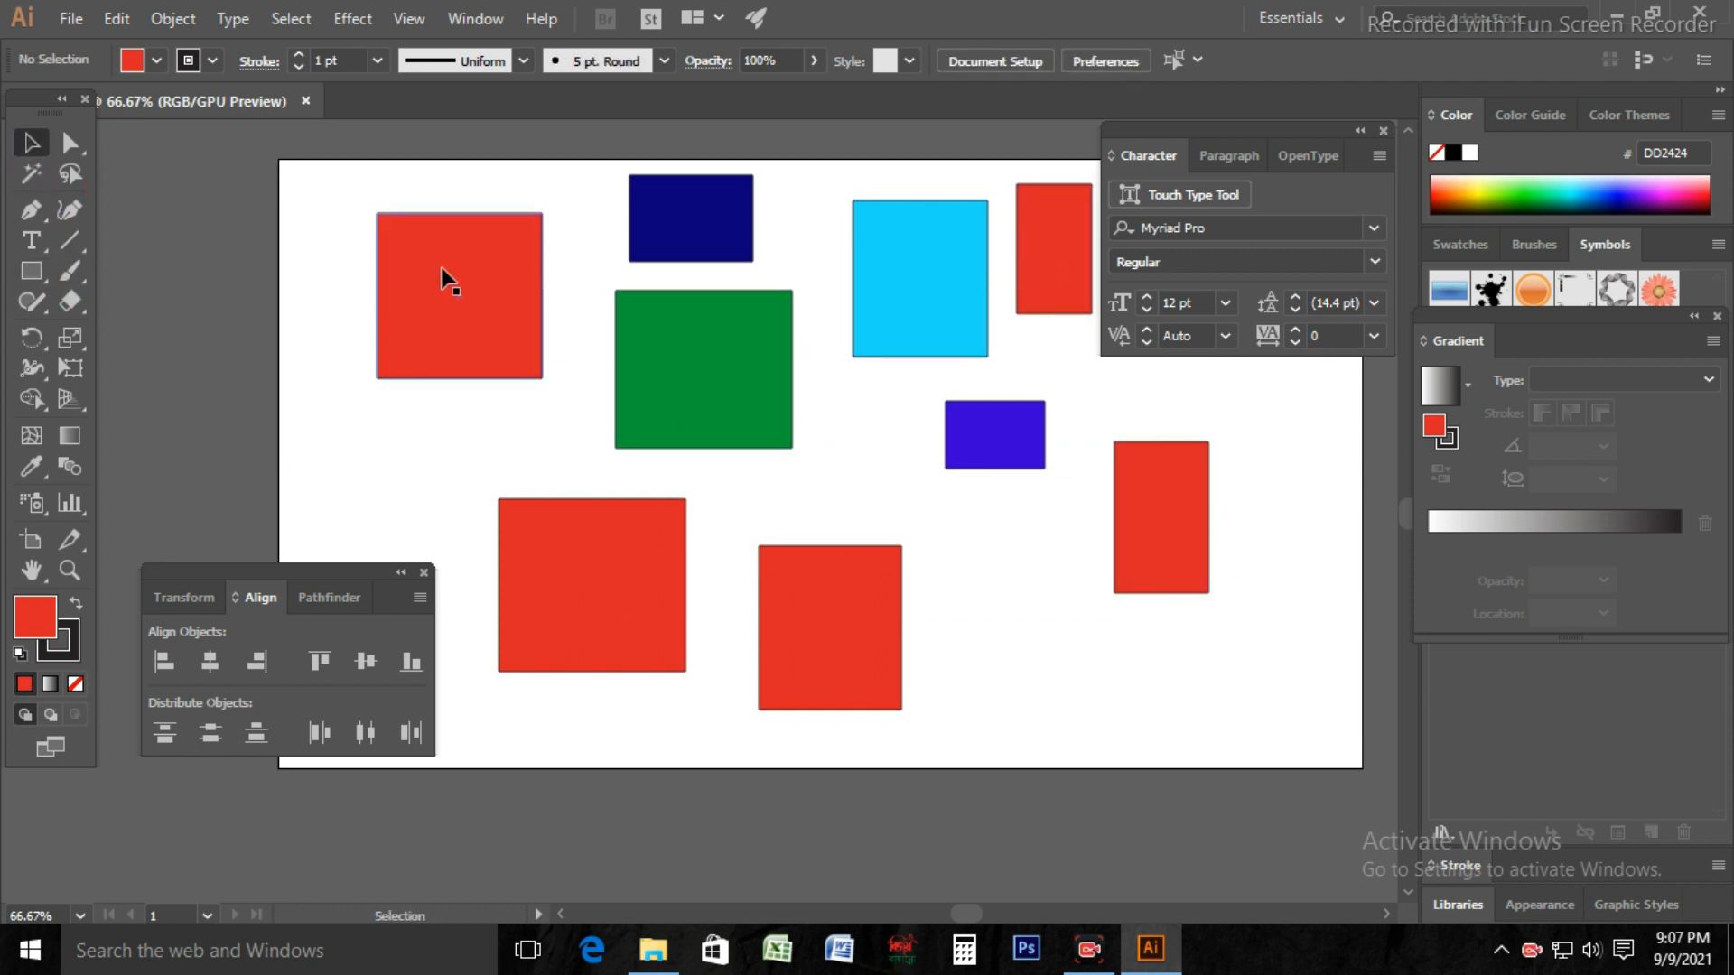
- Select each of the five red rectangles one after another with the Selection tool, and clear the selection
click(471, 298)
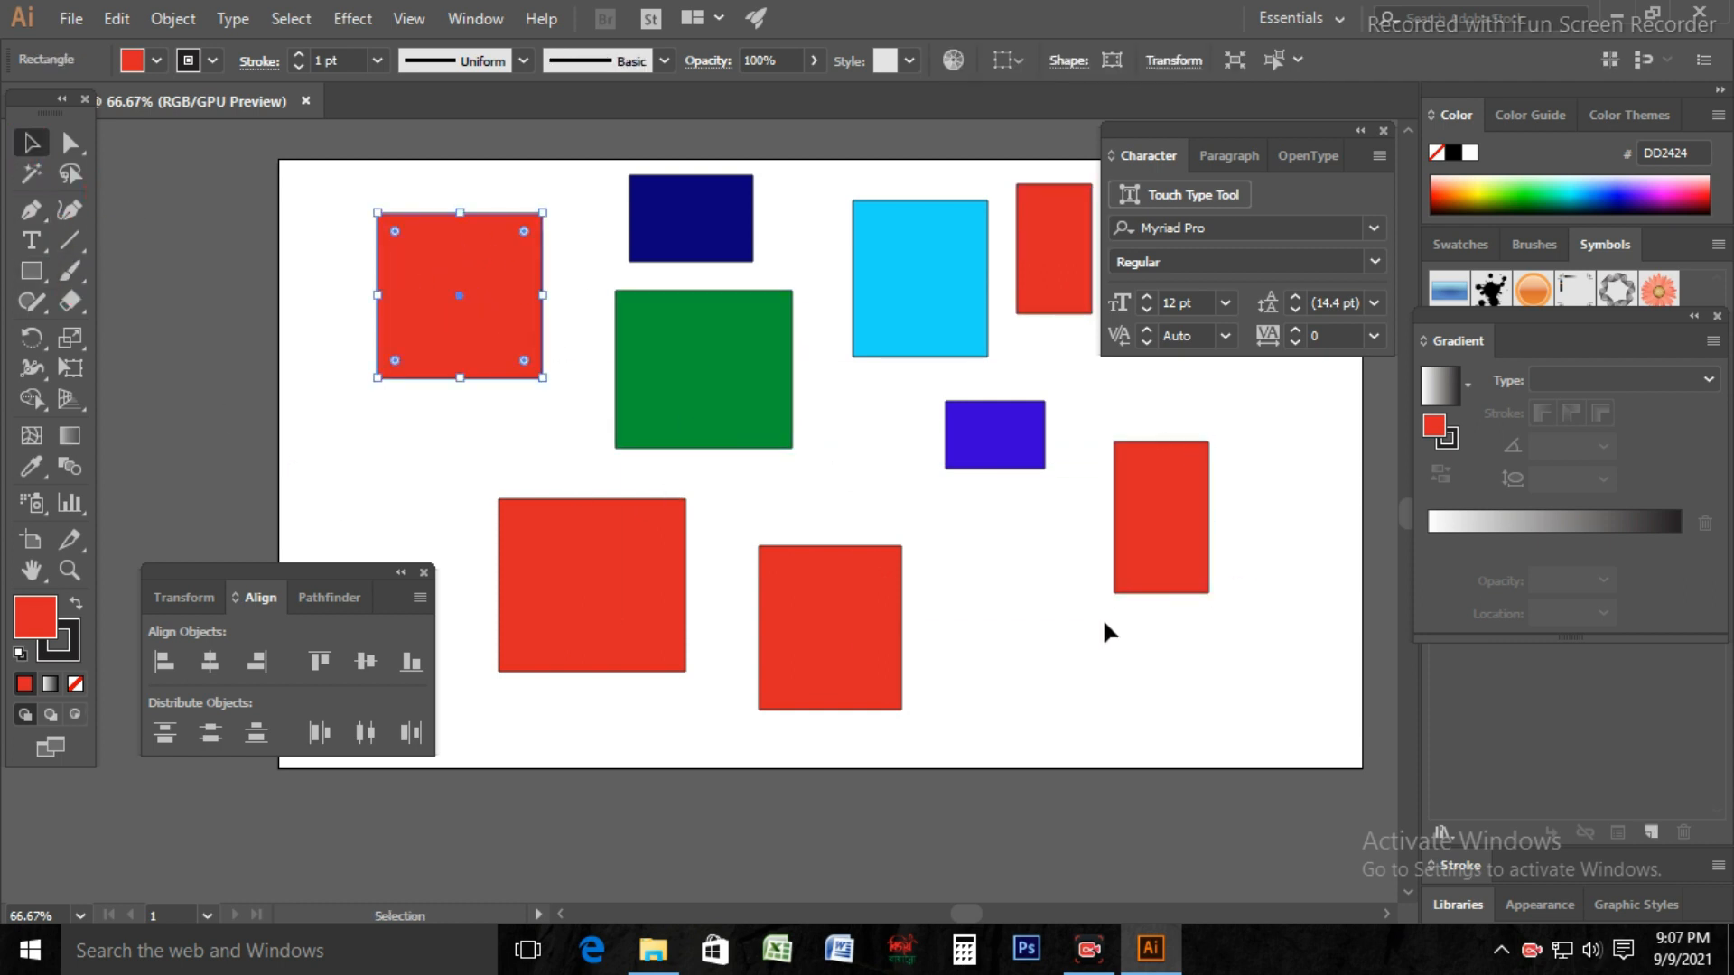
click(1156, 529)
click(1058, 291)
click(851, 643)
click(541, 577)
click(478, 318)
click(242, 258)
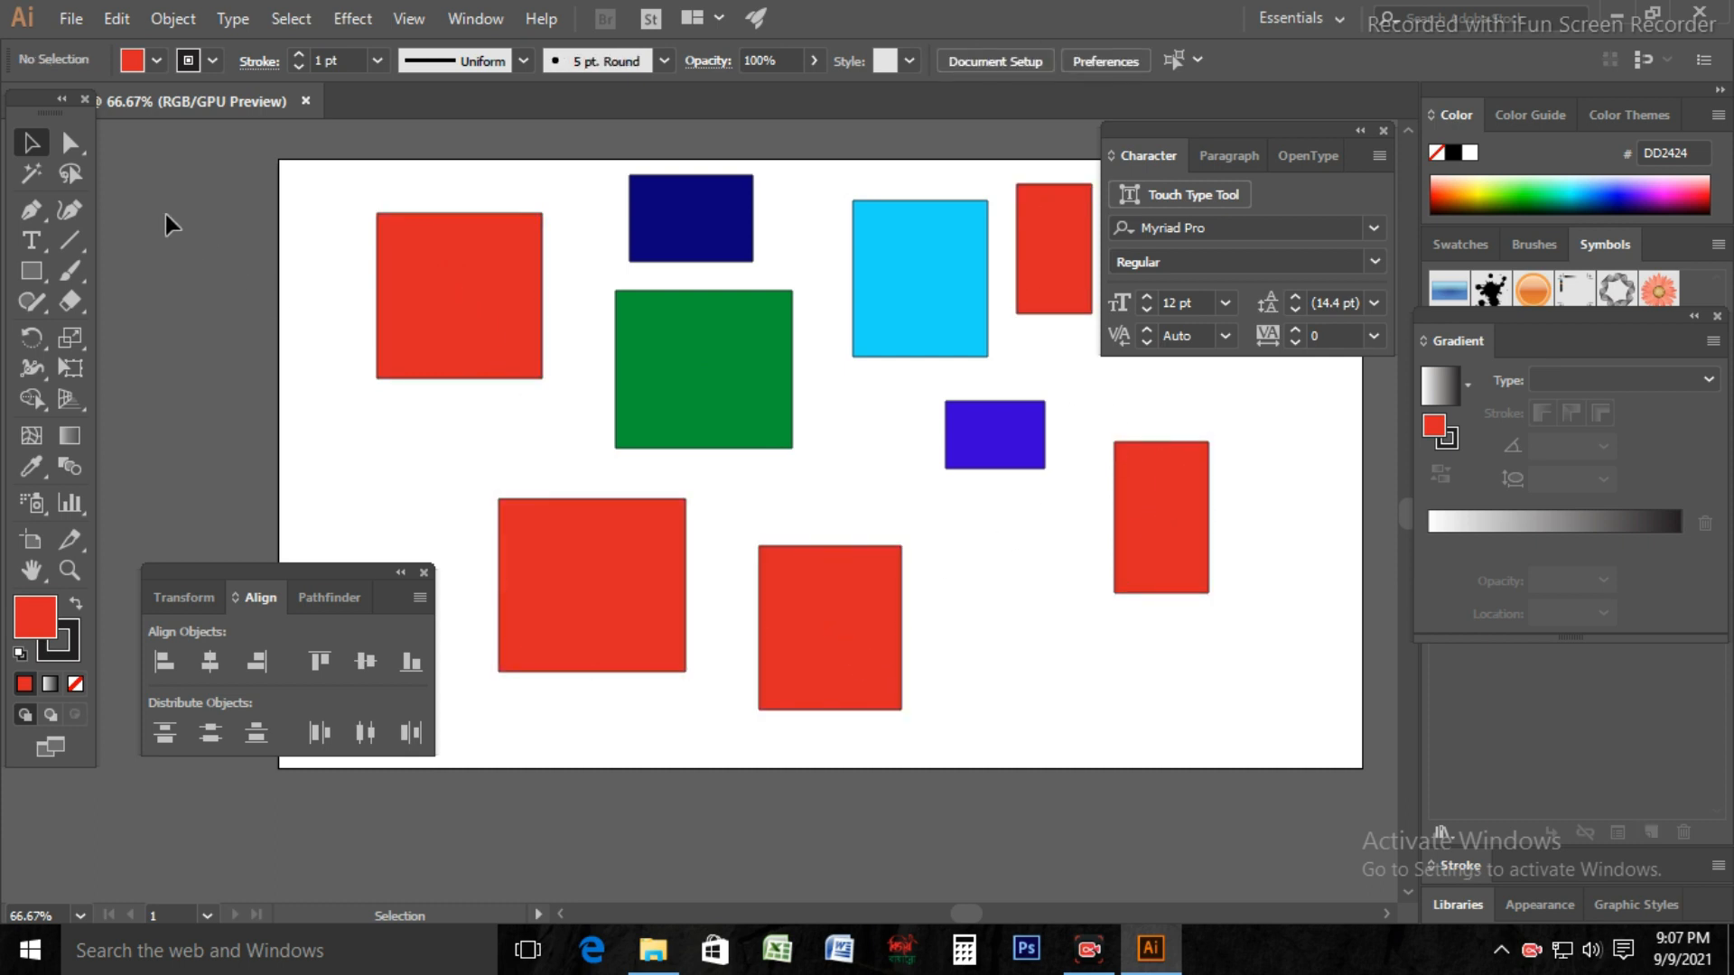
- Select all the red rectangles at once with the Magic Wand tool, and clear the selection
click(457, 317)
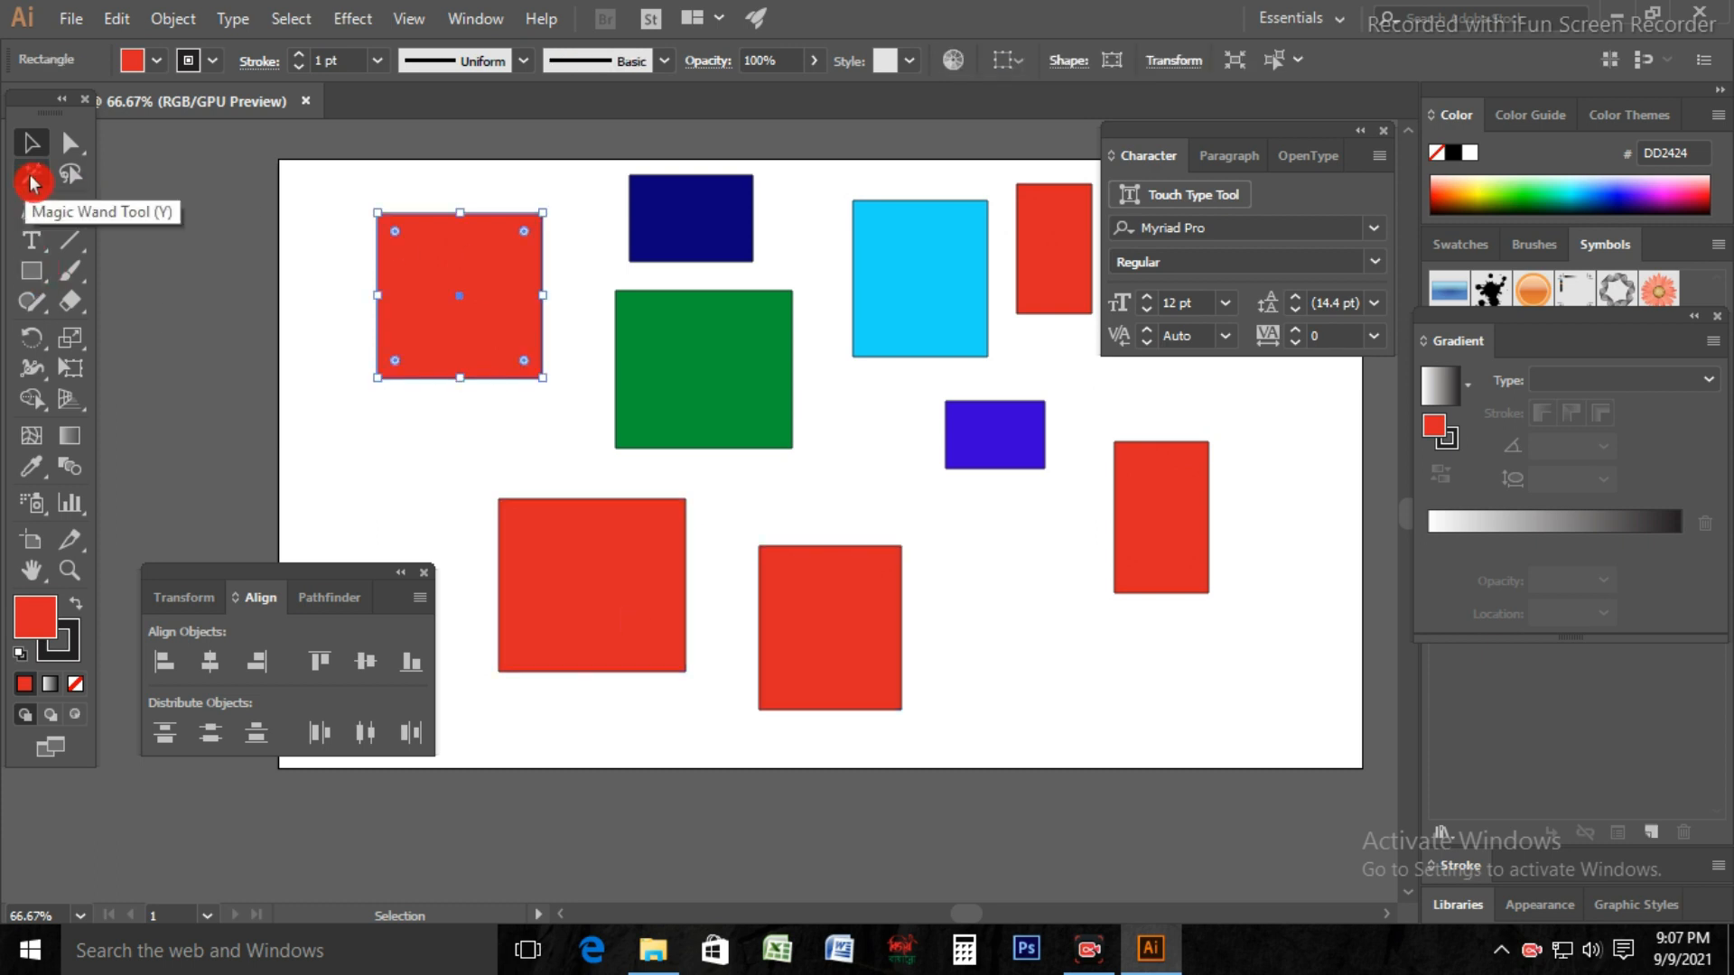
click(33, 179)
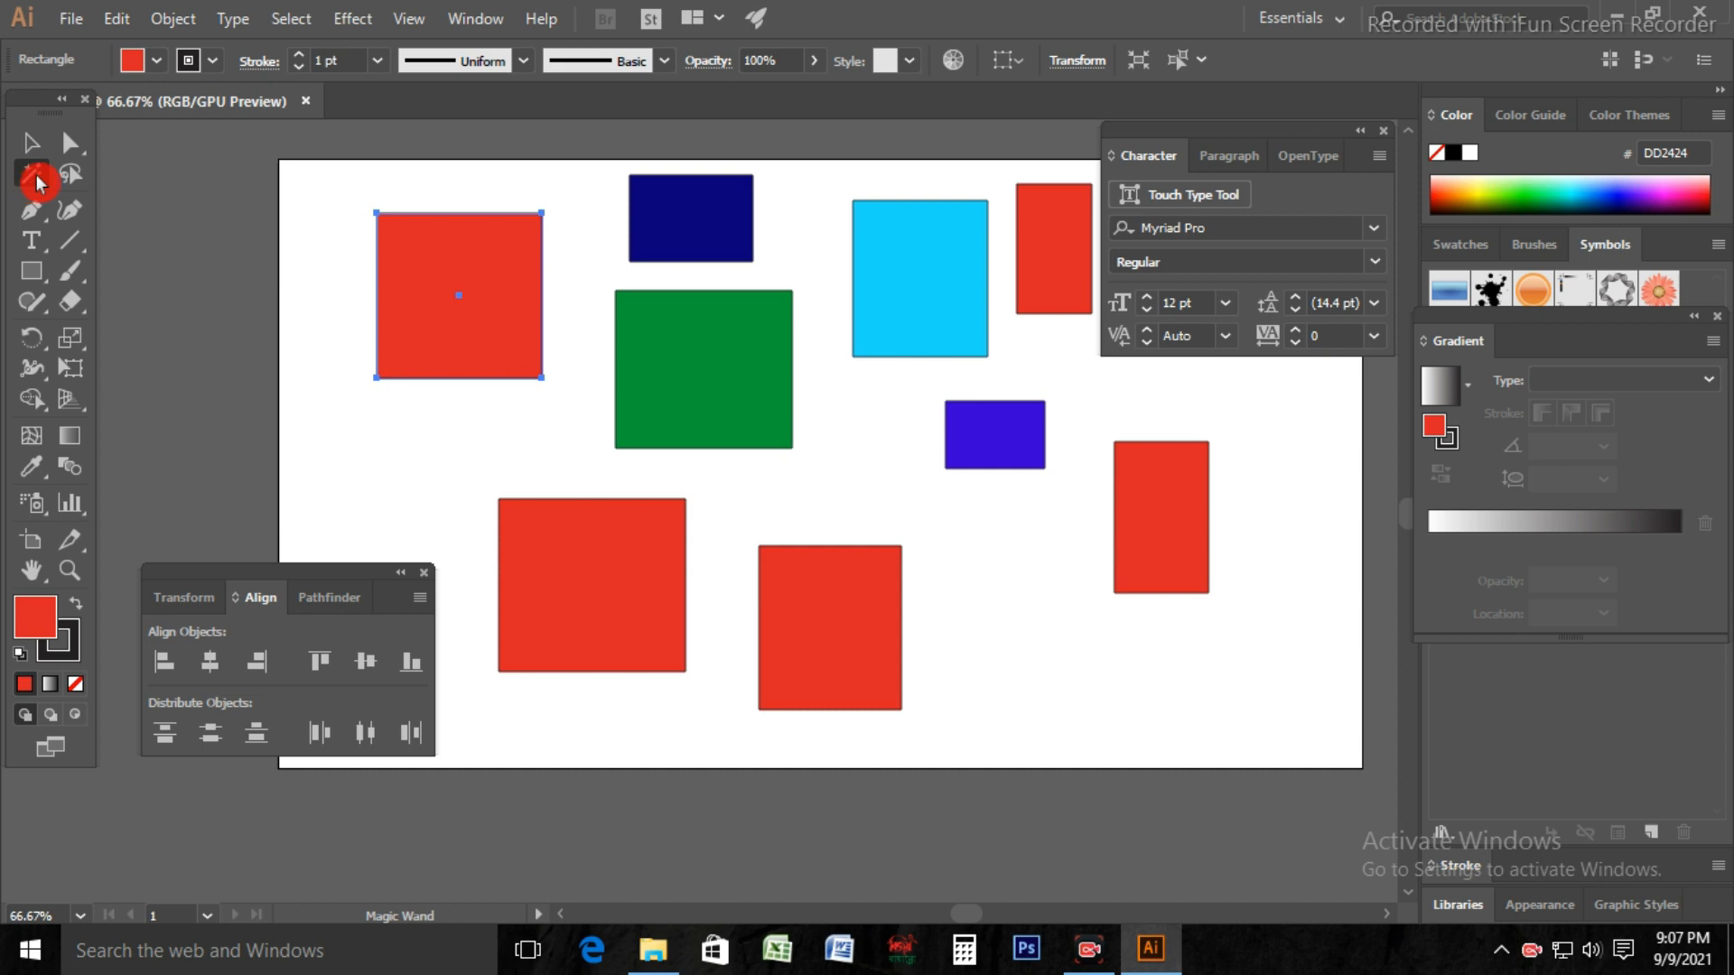
click(466, 242)
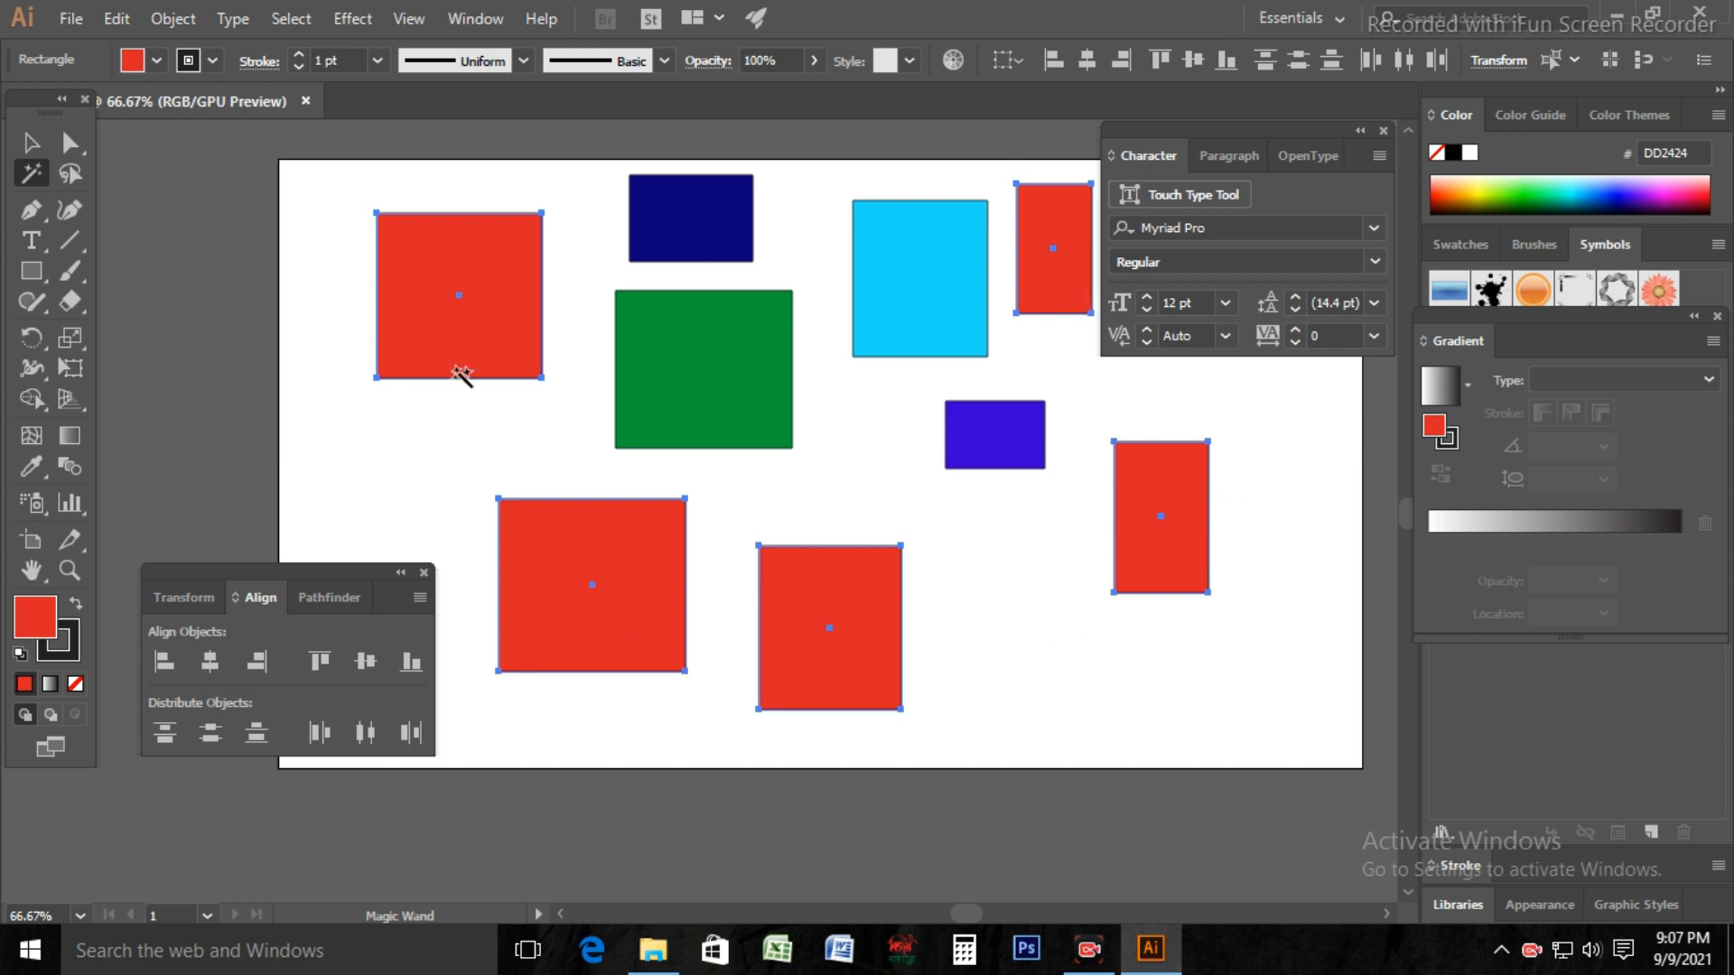
click(33, 185)
key(v)
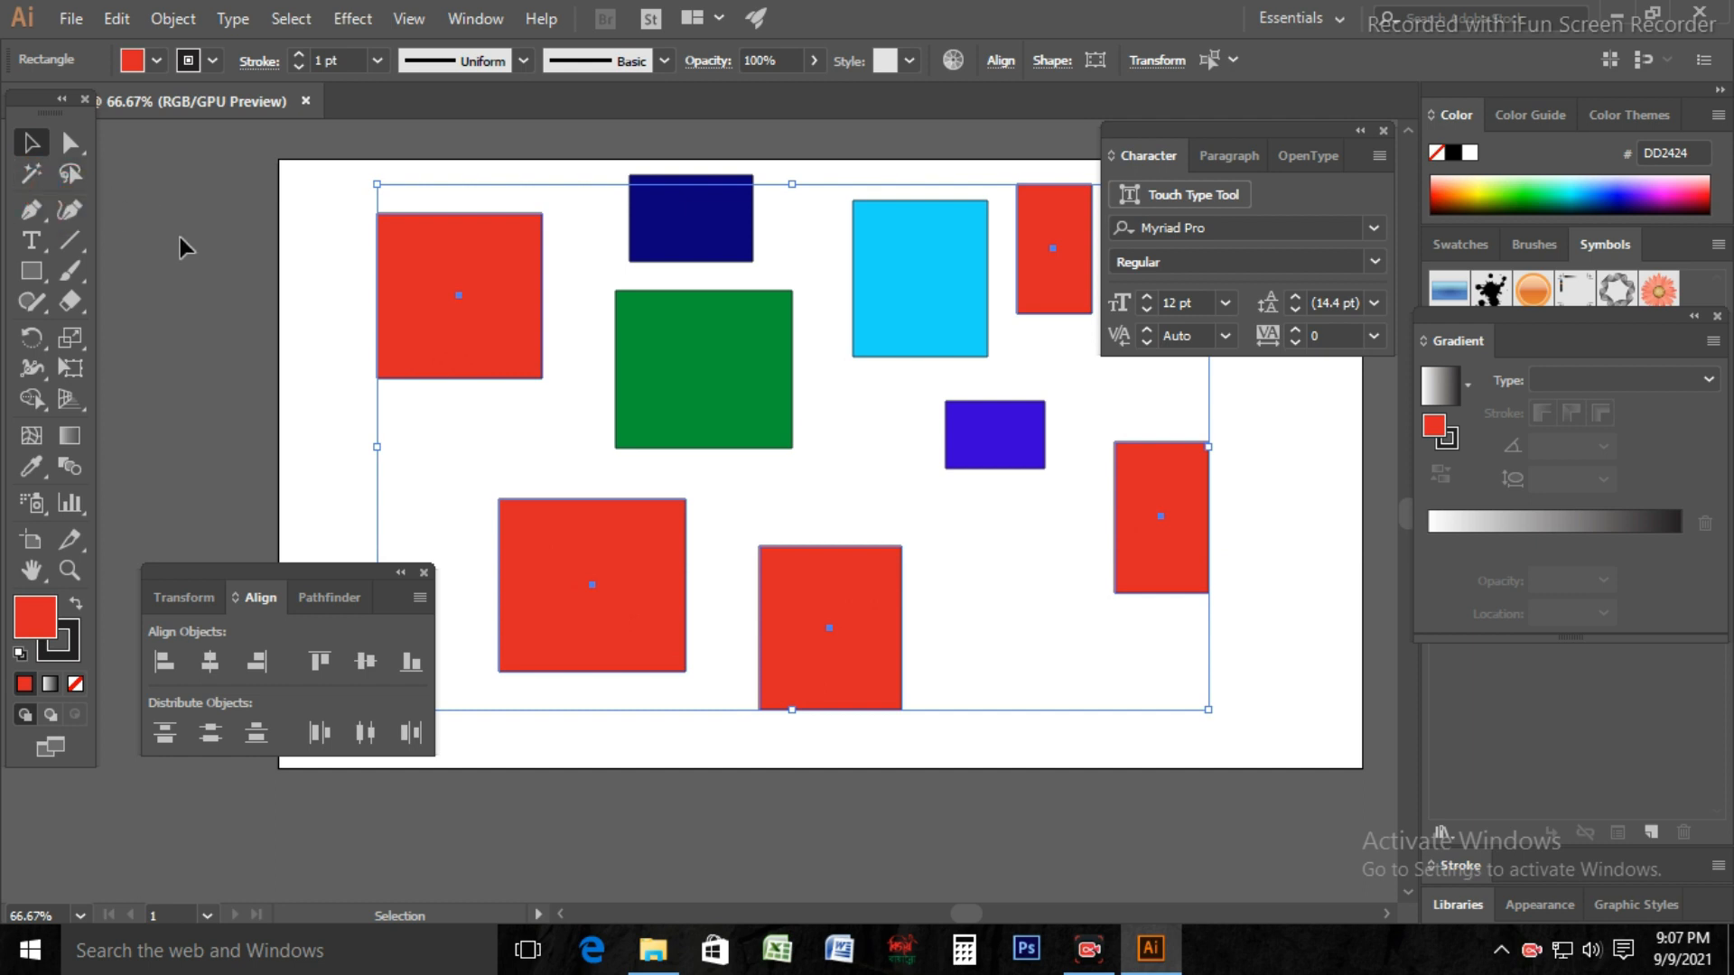
click(269, 264)
- Recolour the upper-left red square and the large red rectangle below it with the light blue rectangle's fill using the Eyedropper
drag(573, 609, 619, 598)
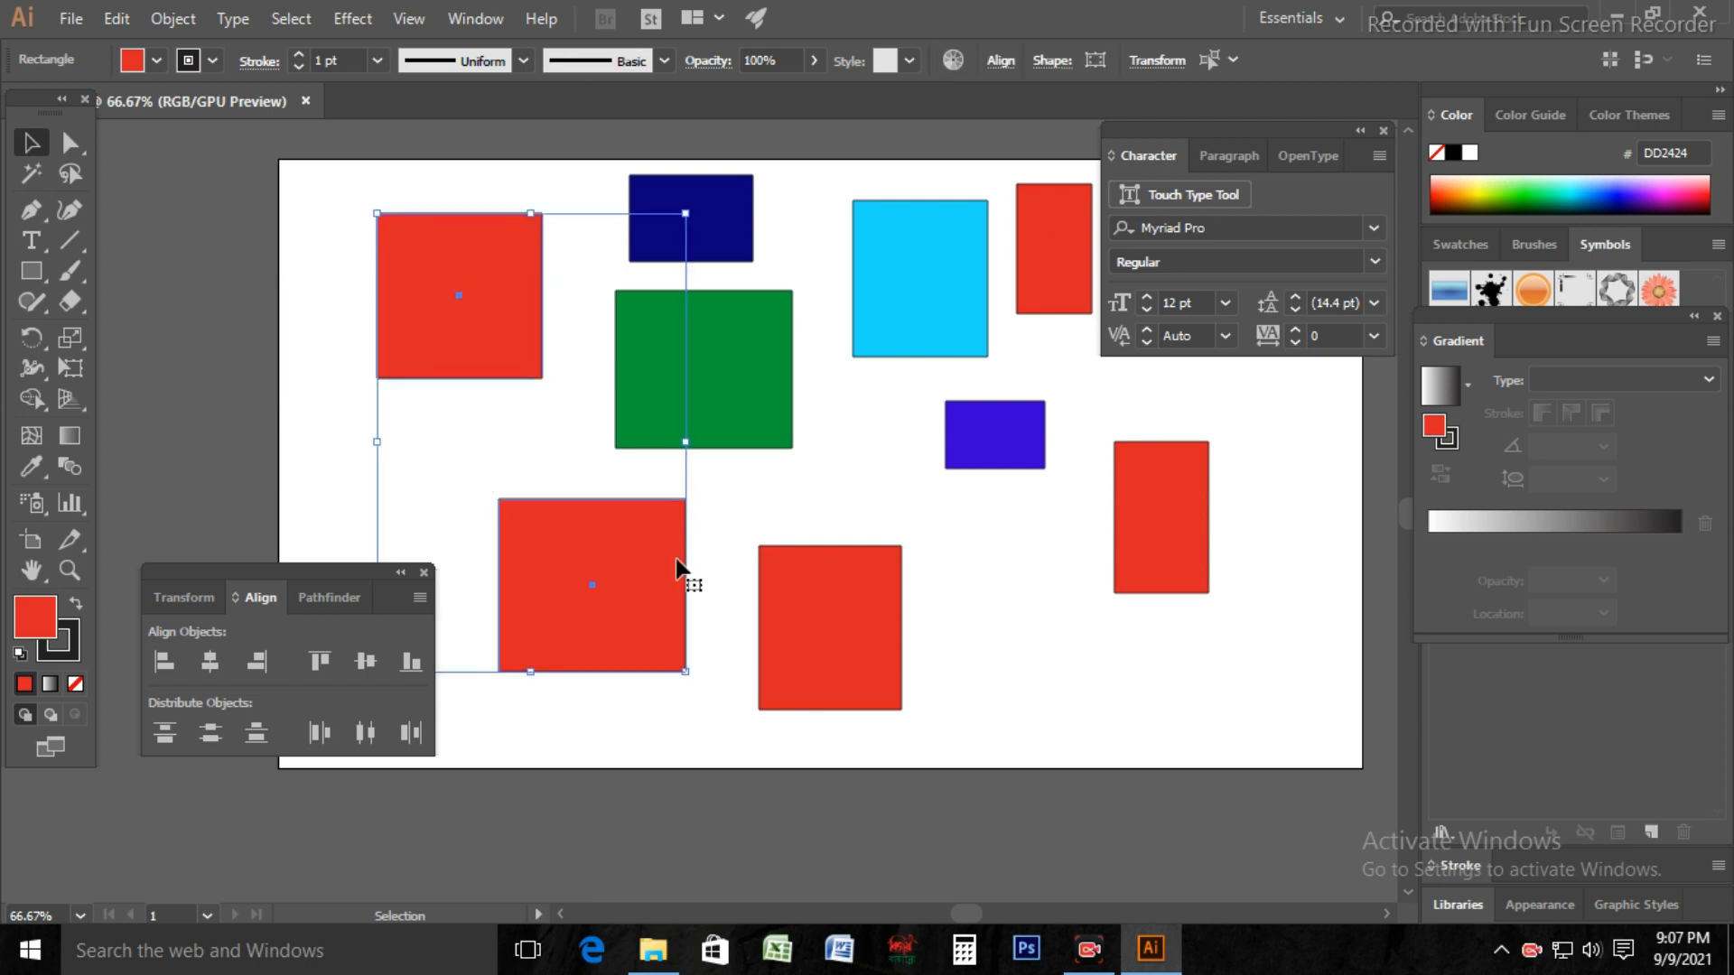
click(31, 467)
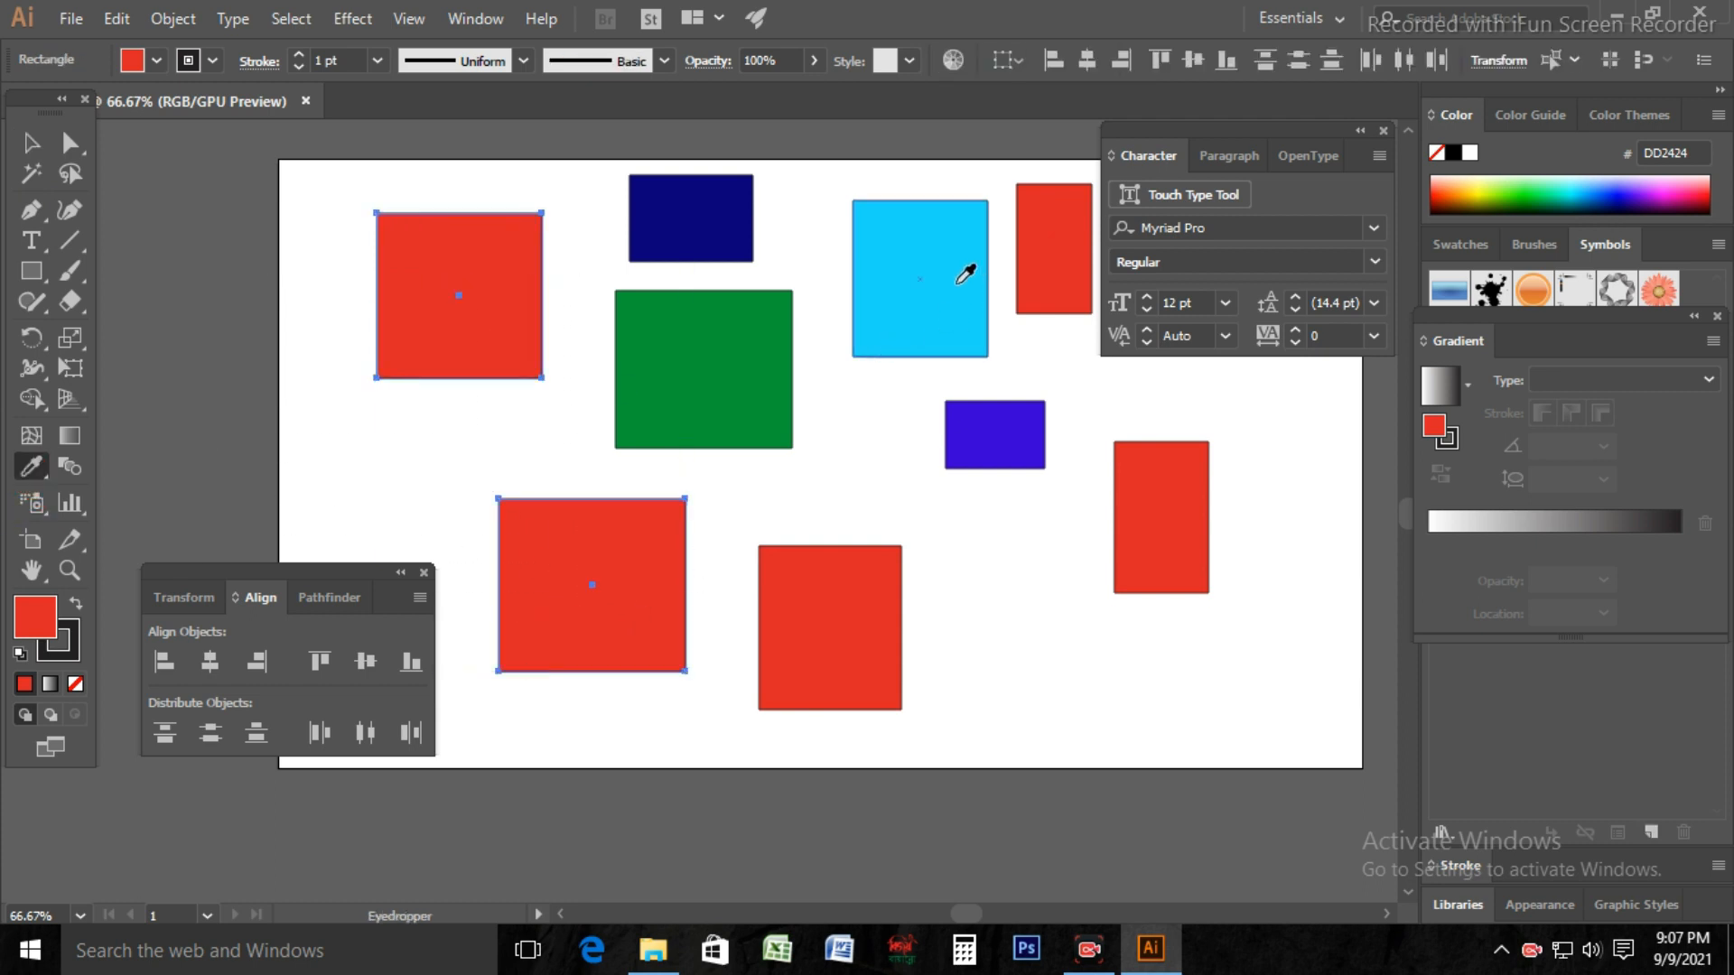
click(968, 285)
click(31, 143)
click(249, 313)
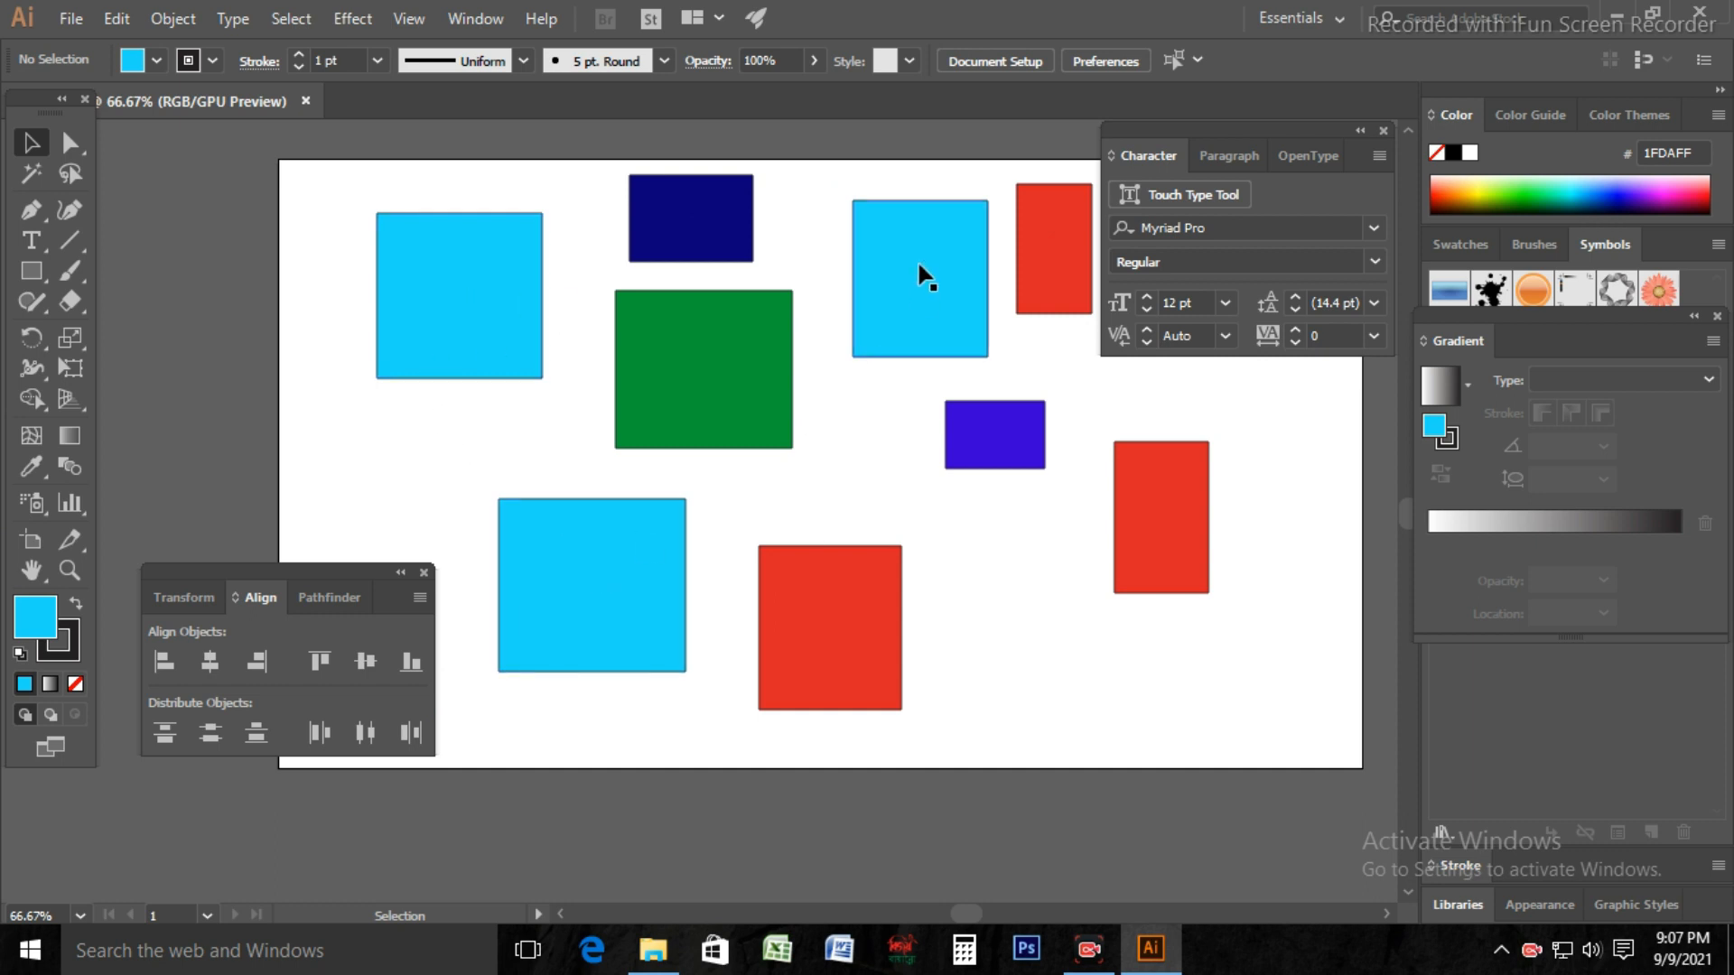
- Select the light blue, the red and the violet artwork in turn with the Magic Wand tool, and clear the selection
click(61, 219)
click(28, 178)
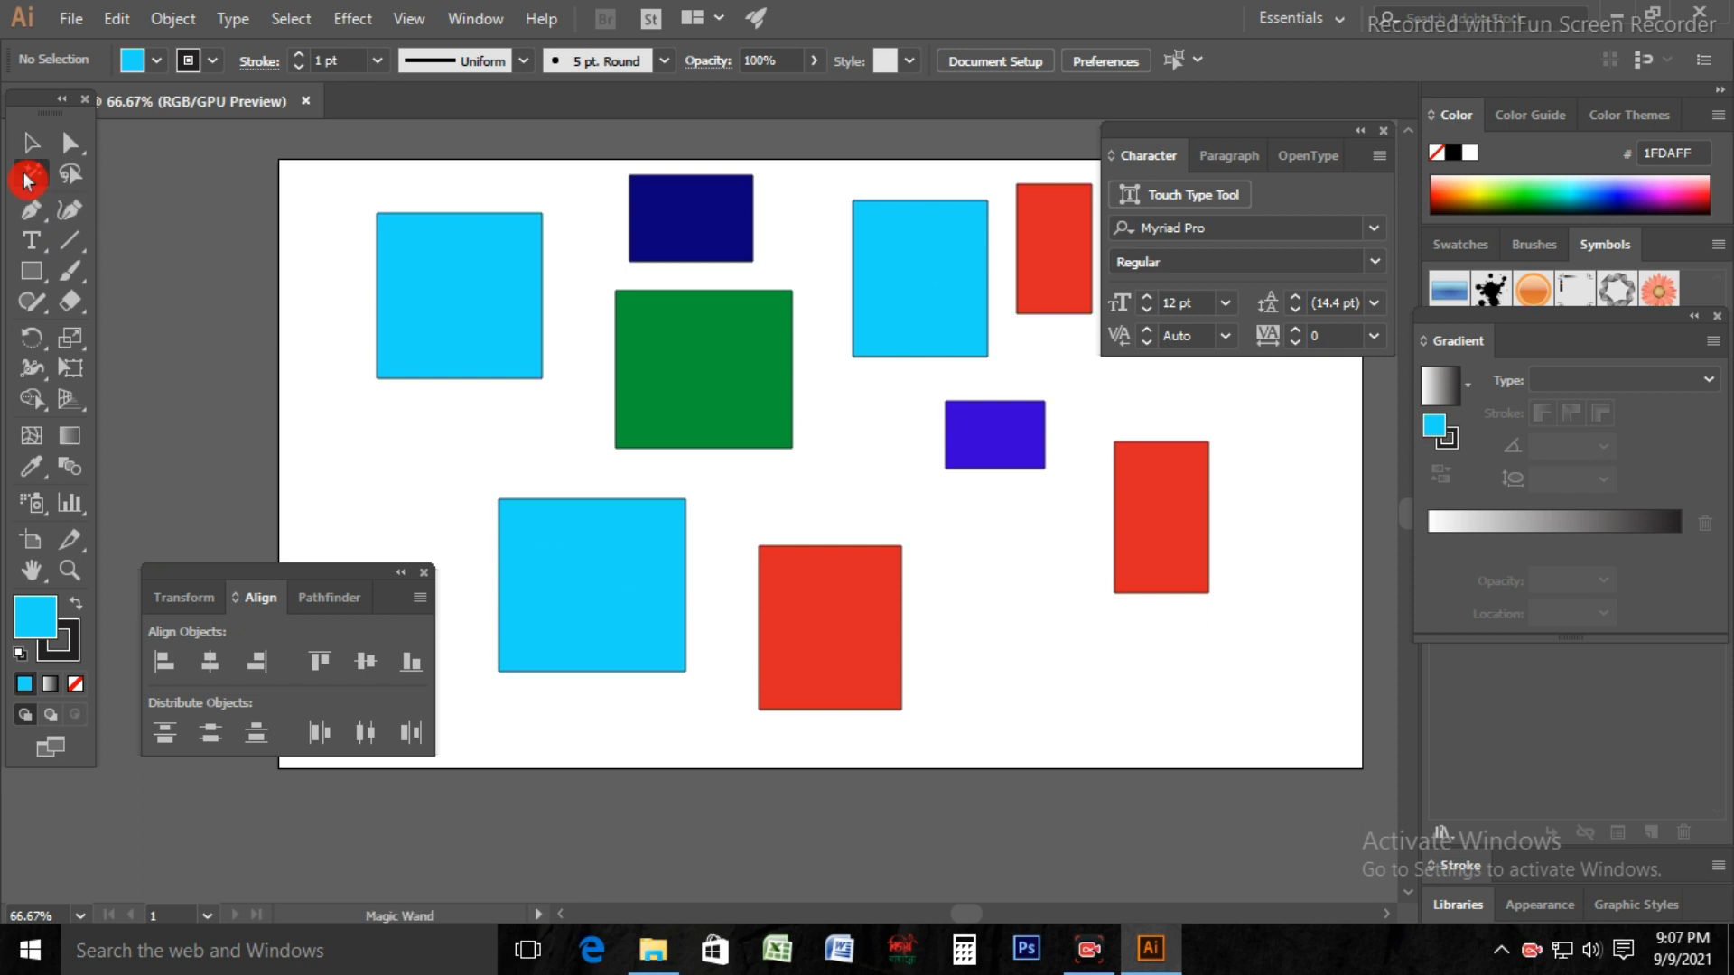
click(427, 260)
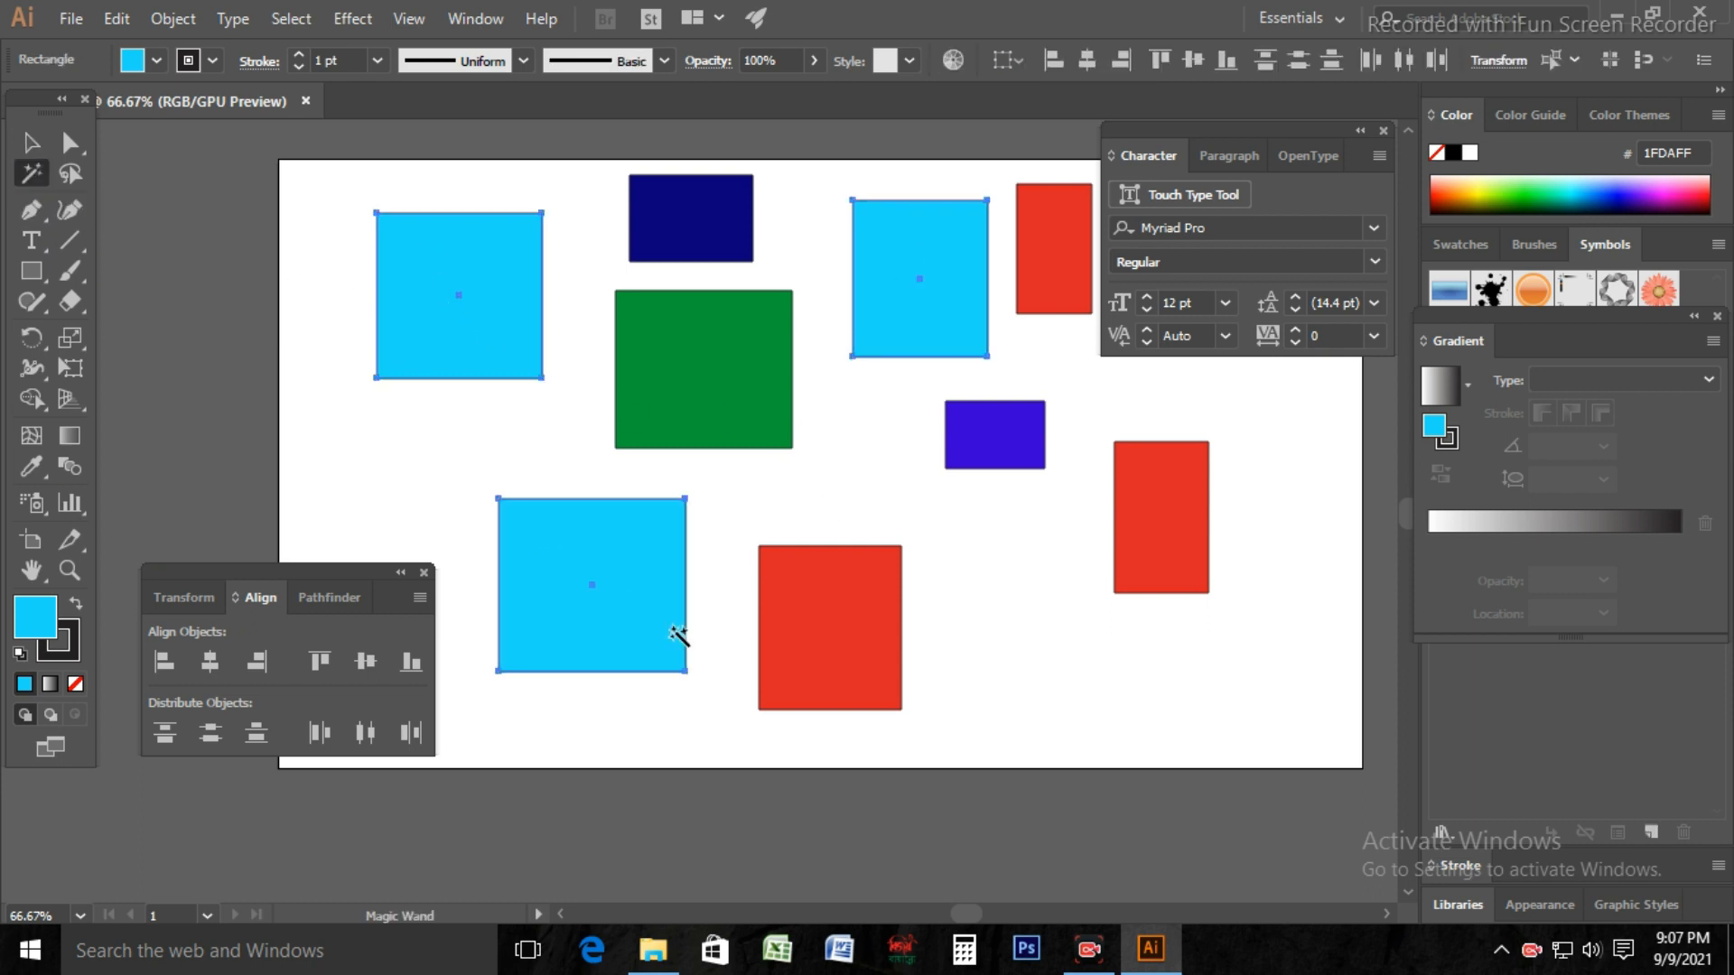
click(883, 677)
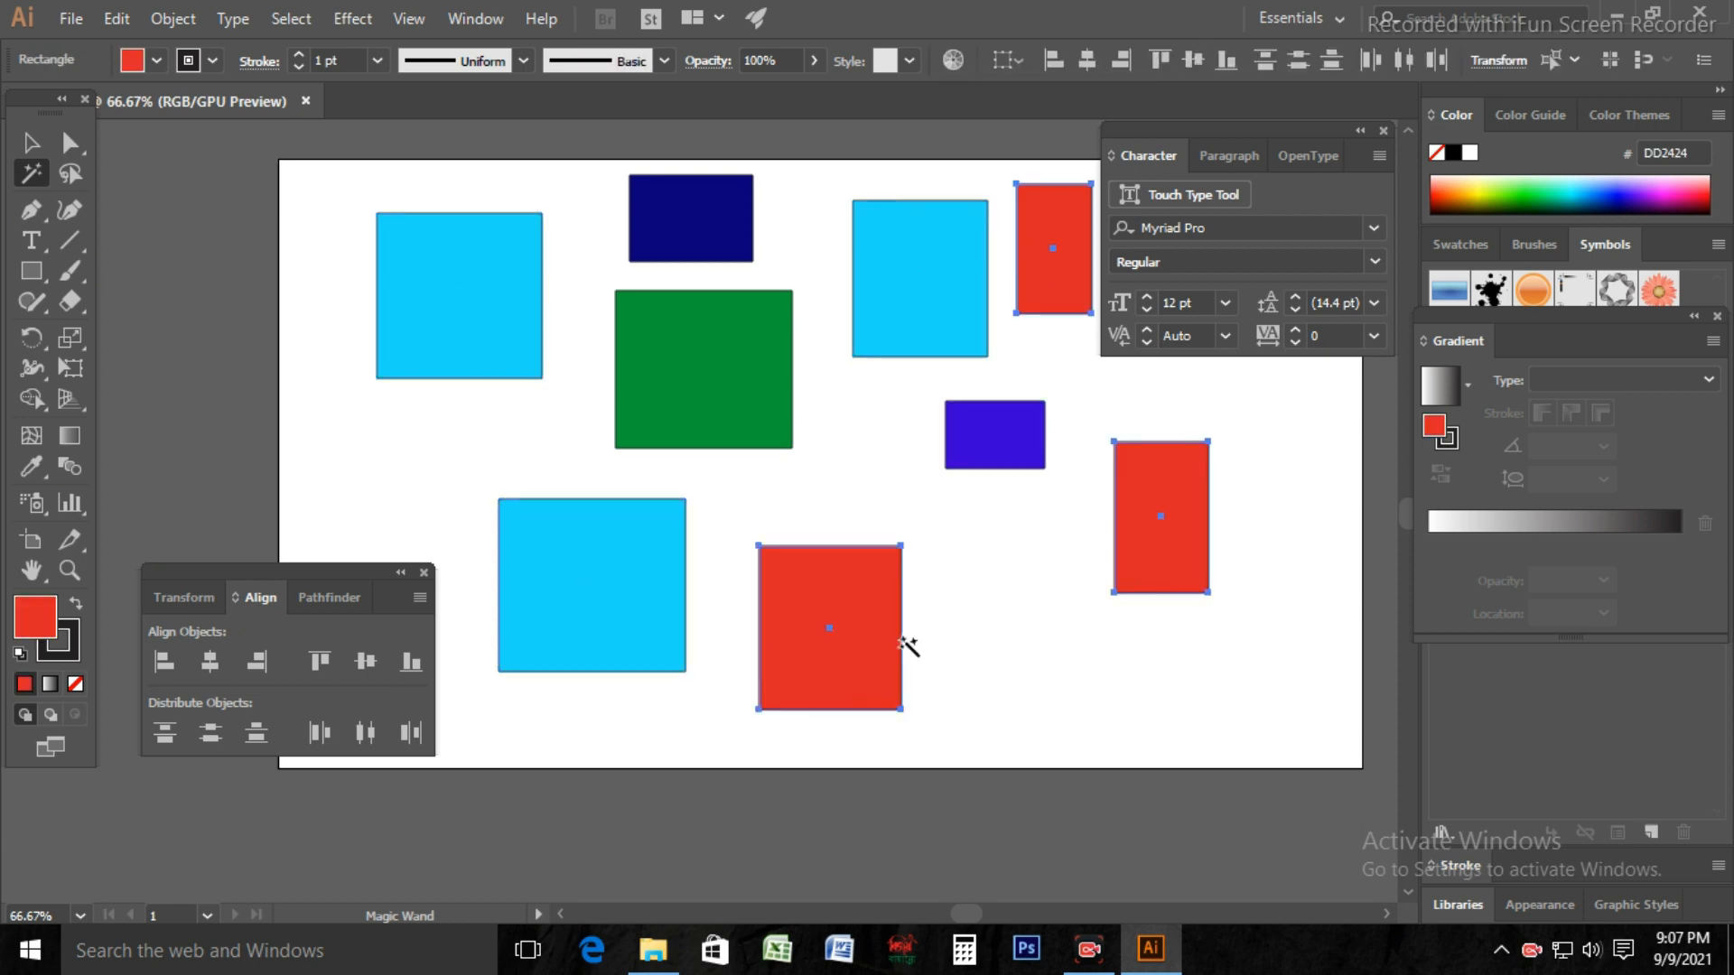
click(998, 439)
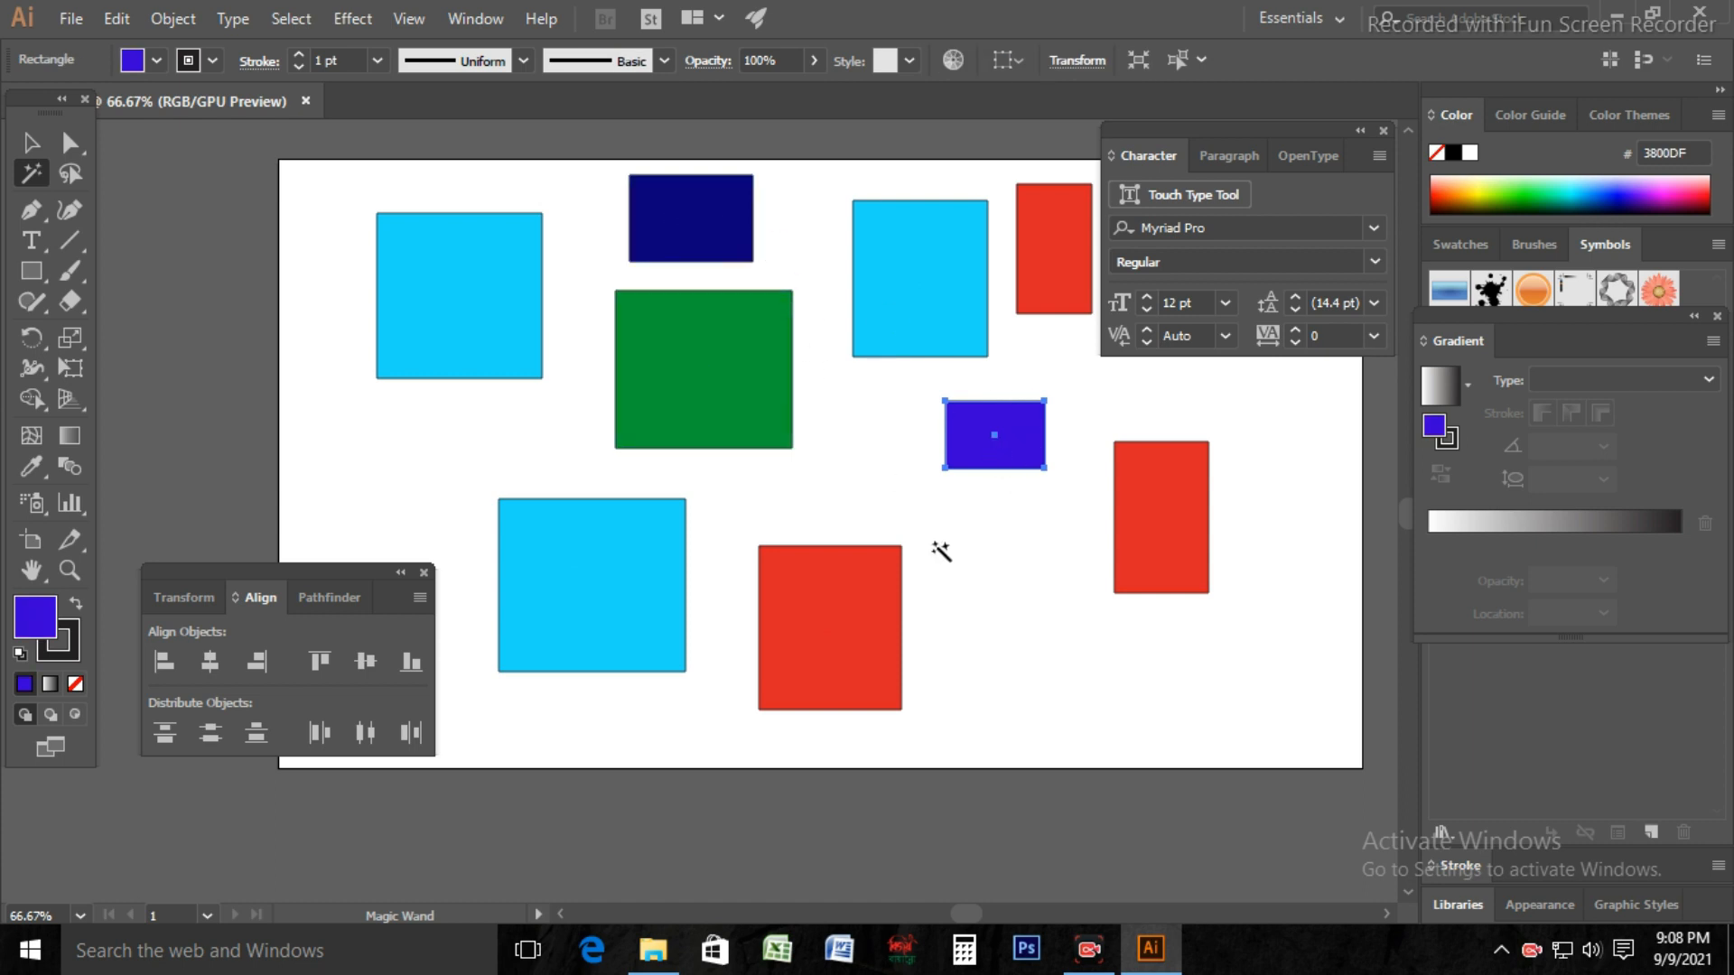
click(1002, 592)
click(41, 174)
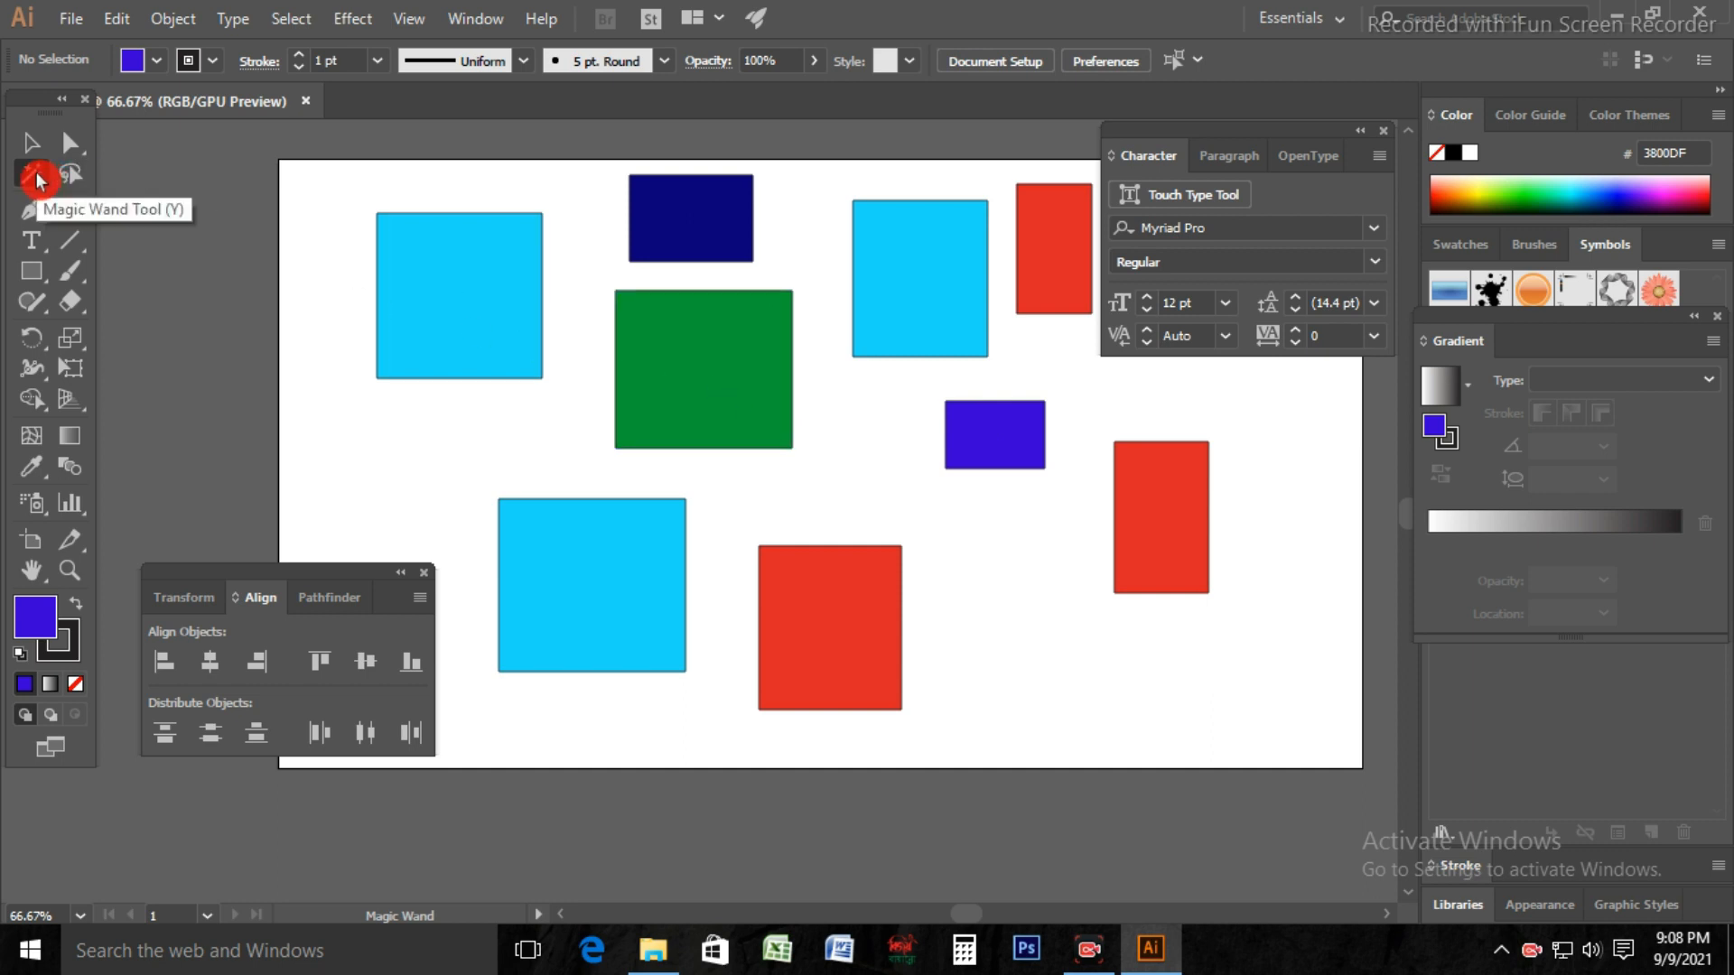
click(28, 147)
click(38, 172)
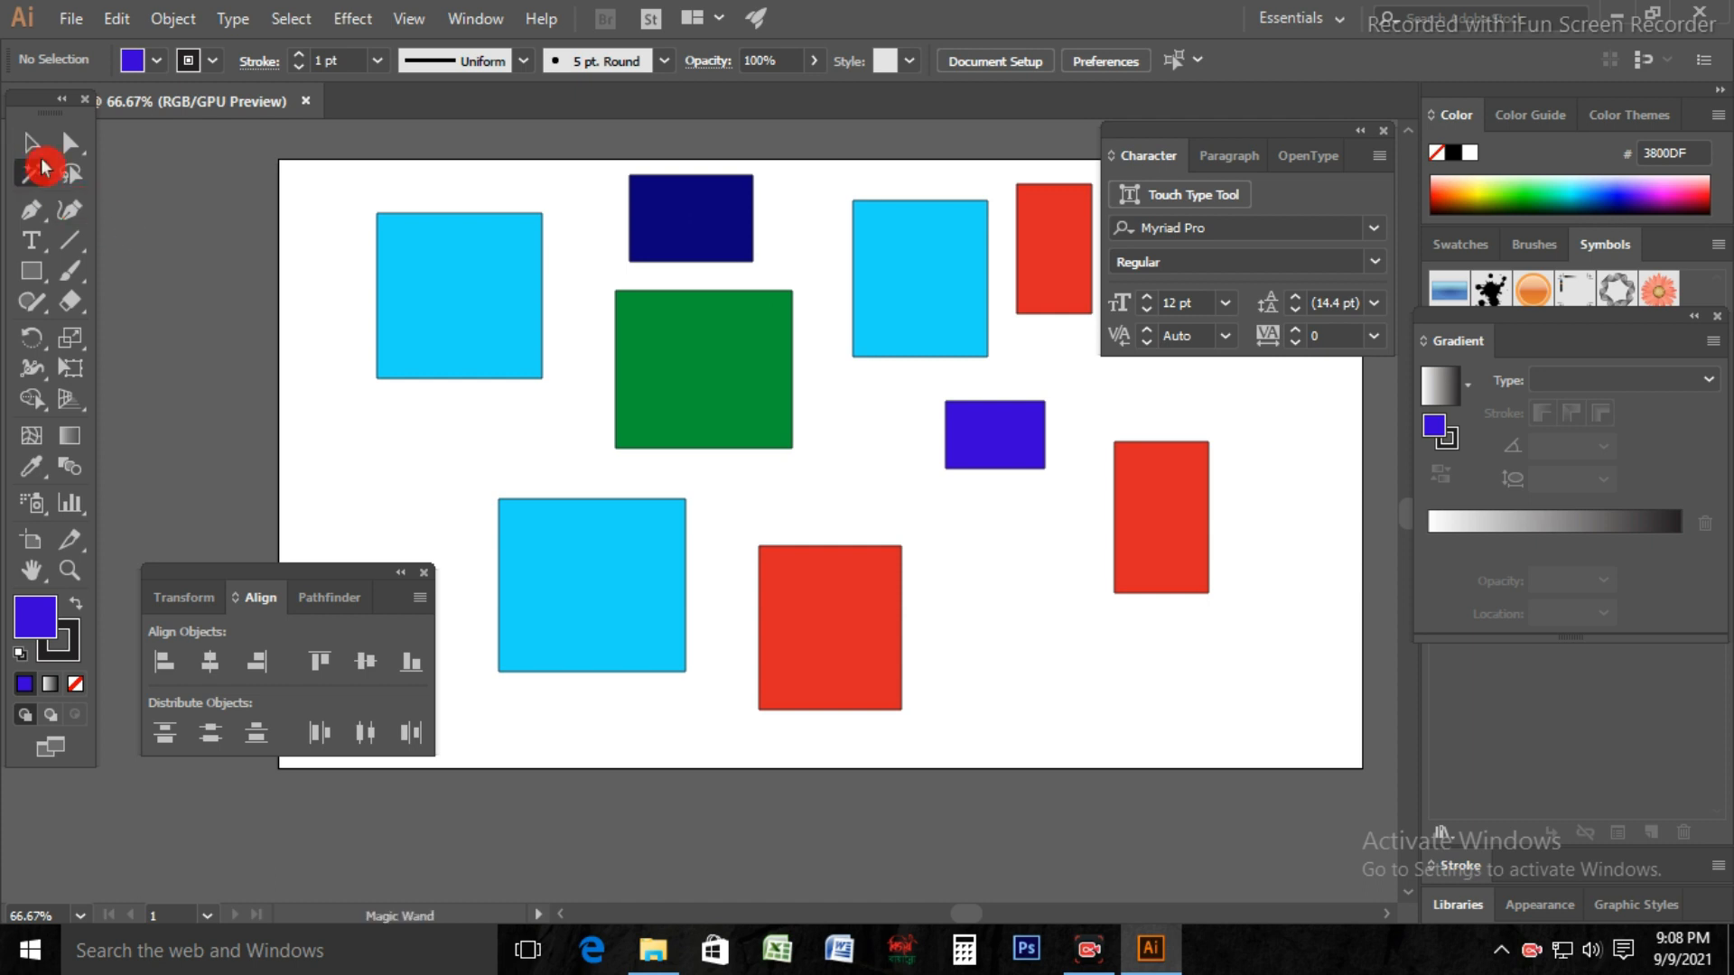
click(31, 143)
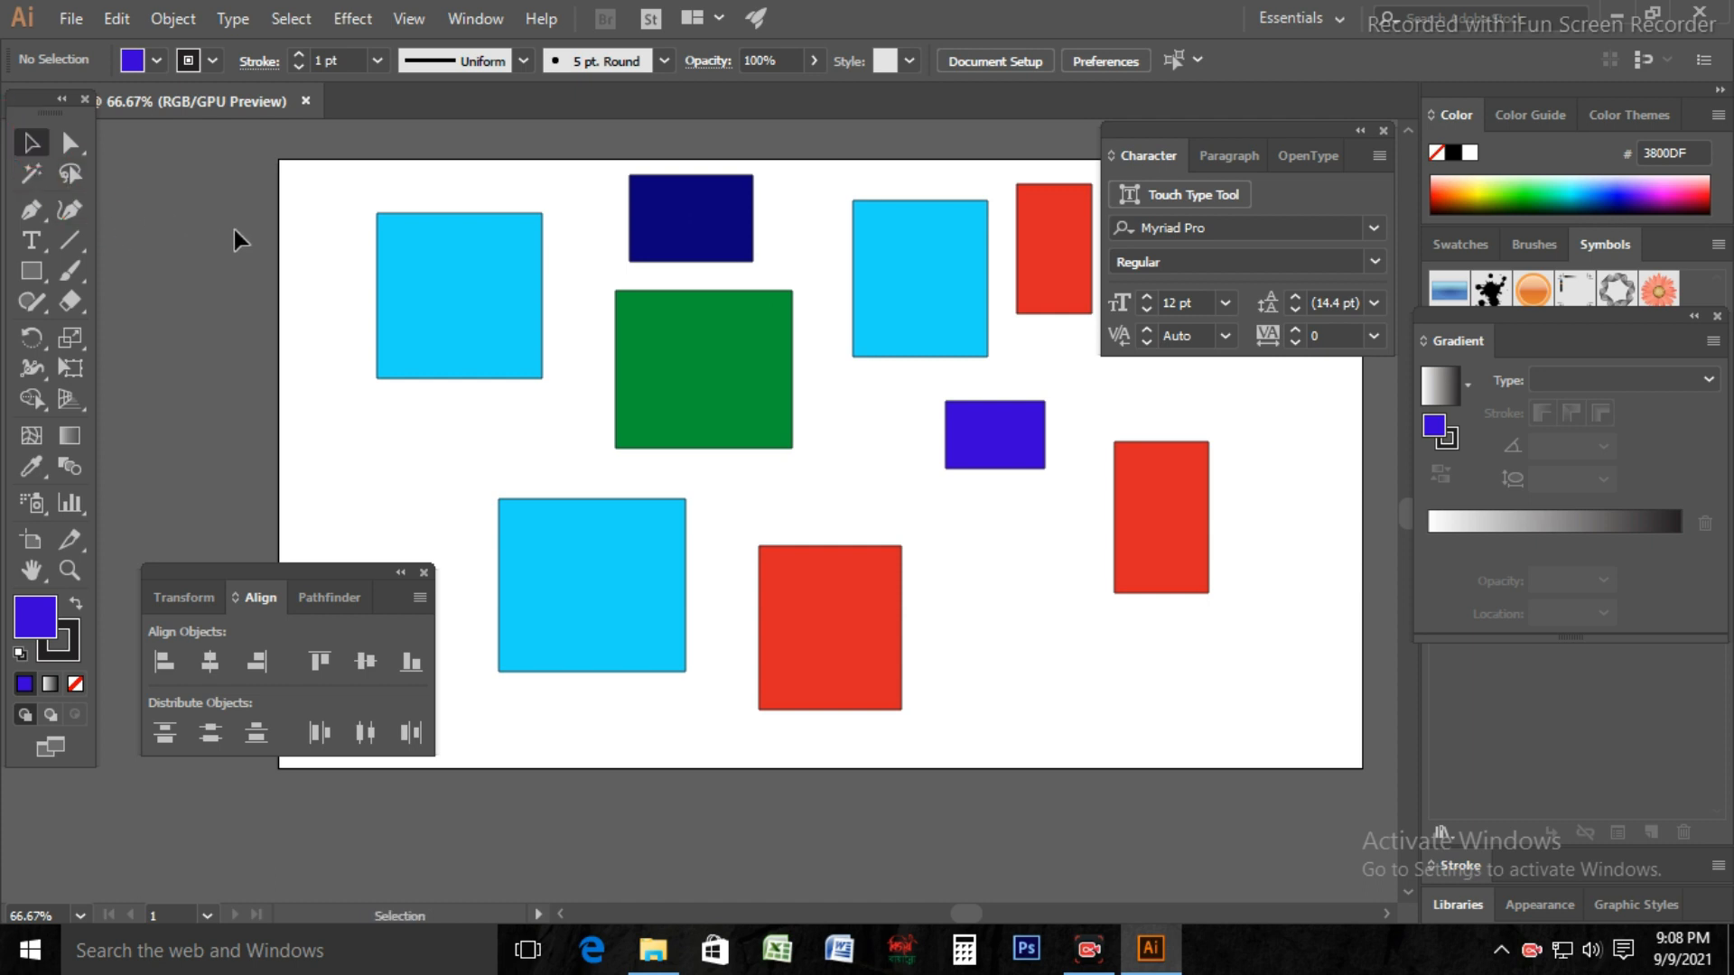
- Select the upper-left light blue square, the green rectangle and the lower-middle red rectangle with the Lasso tool, and clear the selection
click(70, 180)
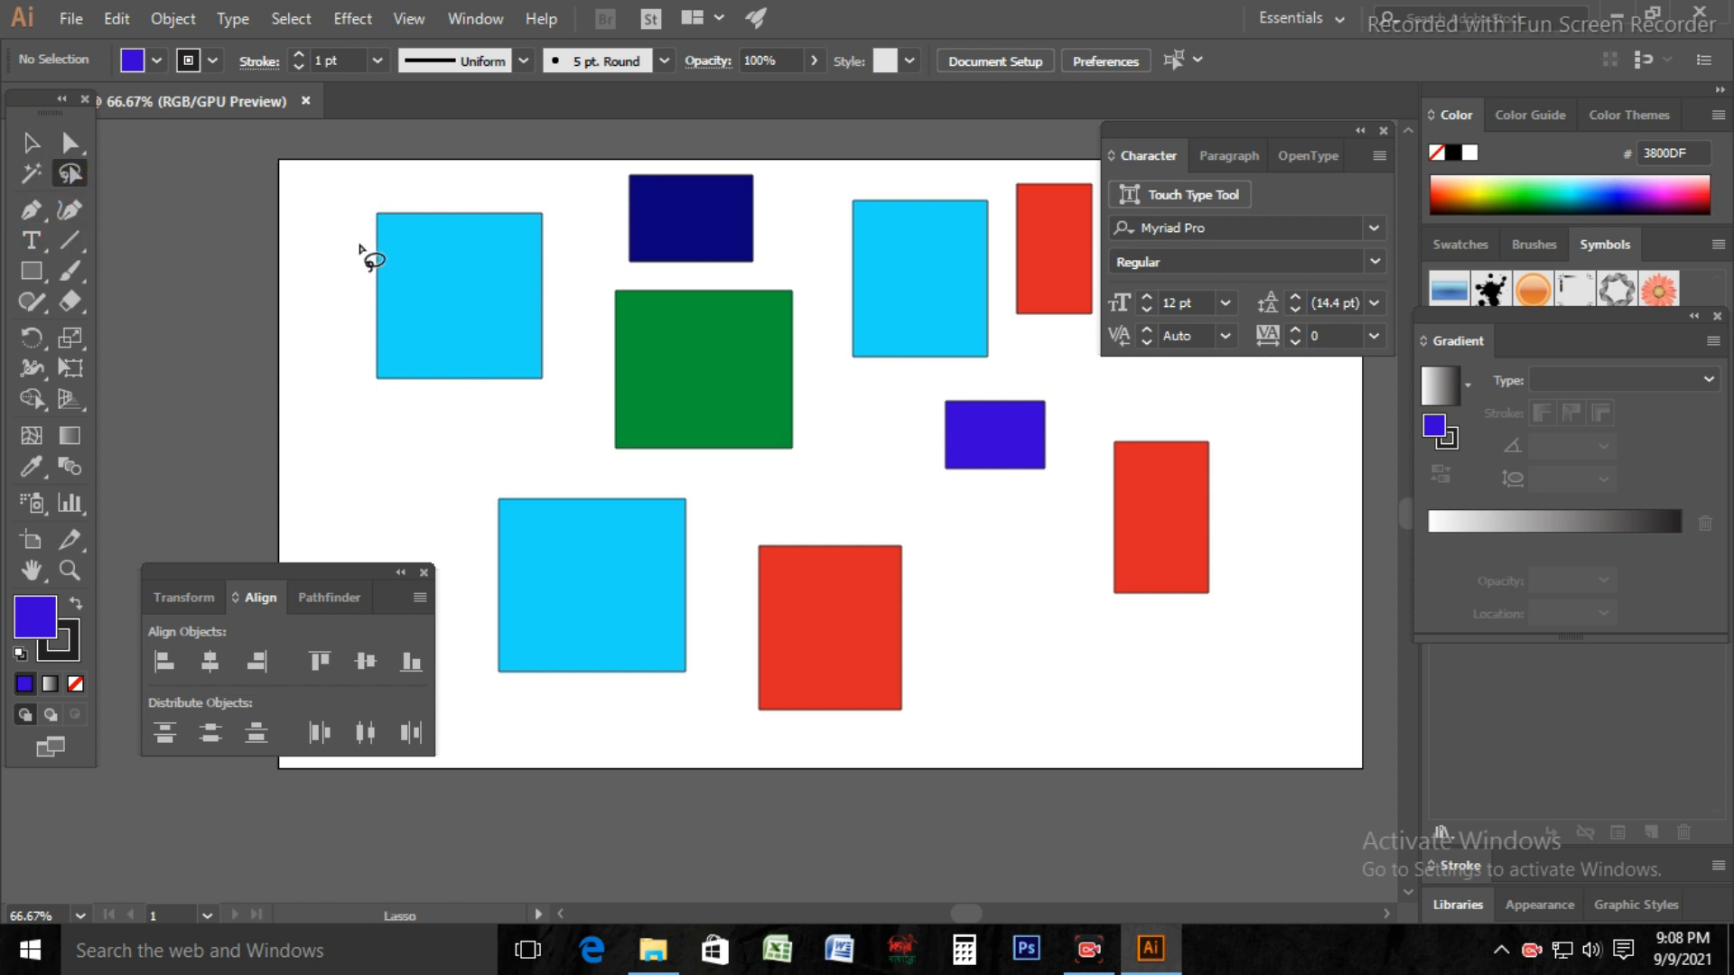
mouse_move(357, 244)
mouse_down()
mouse_move(491, 331)
mouse_move(644, 388)
mouse_move(745, 465)
mouse_move(853, 629)
mouse_move(863, 574)
mouse_move(819, 475)
mouse_move(829, 495)
mouse_move(745, 425)
mouse_move(415, 309)
mouse_move(355, 246)
mouse_up()
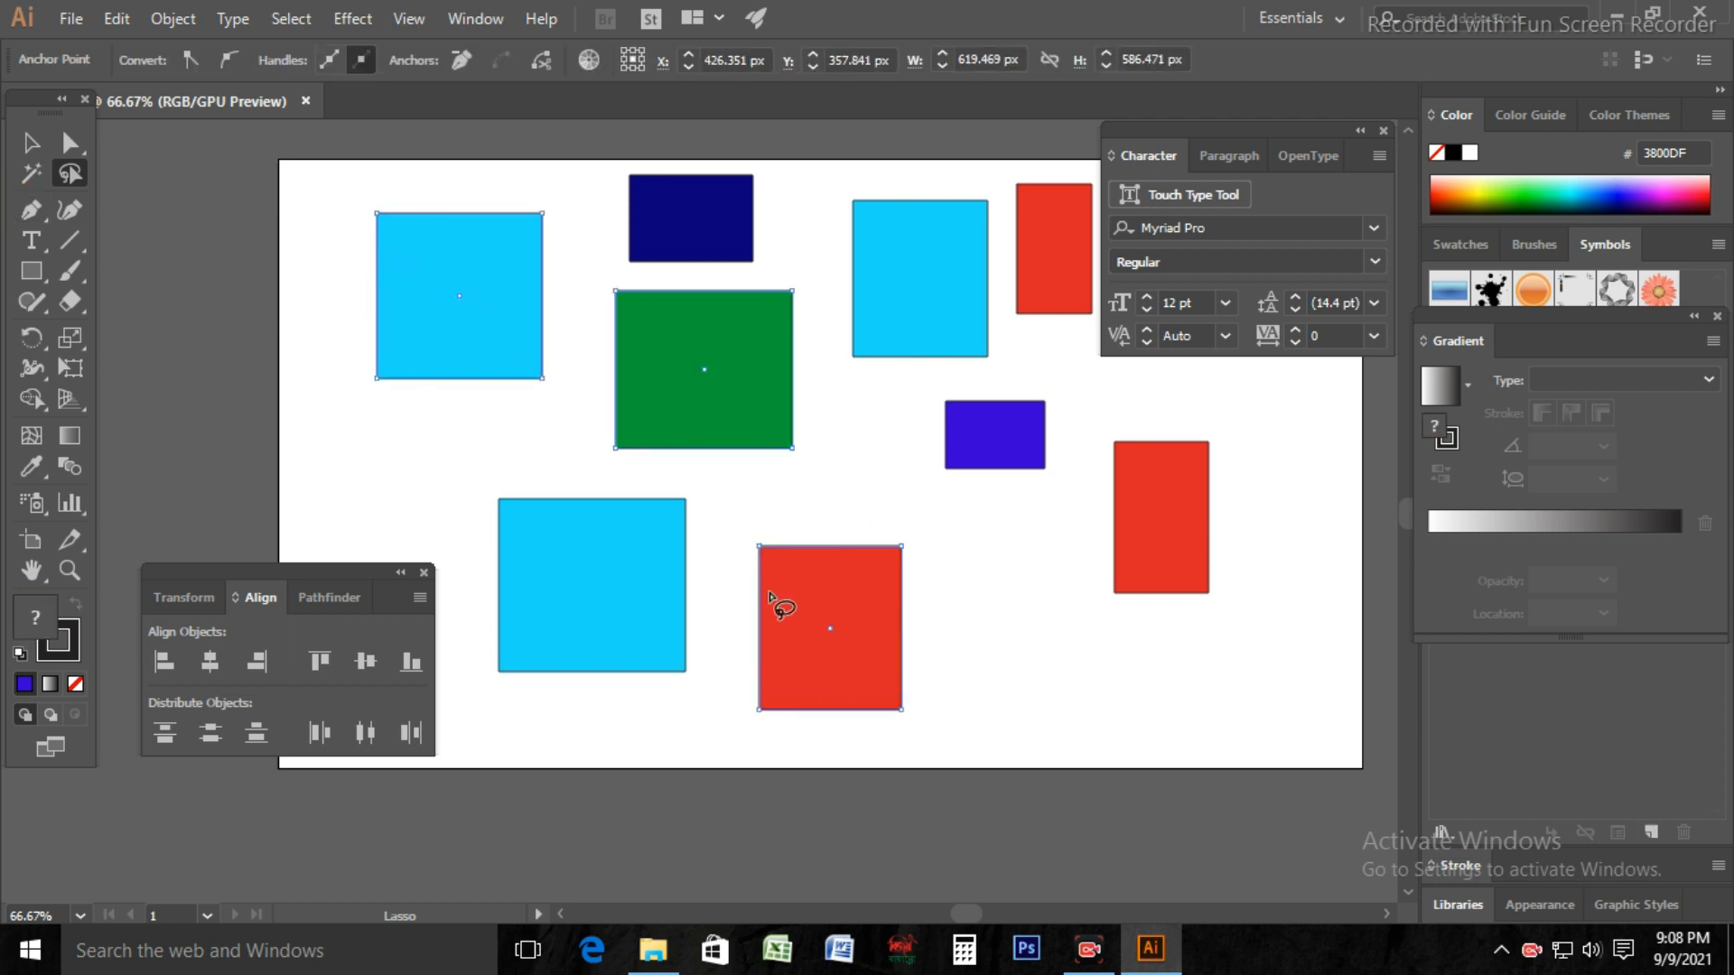
click(30, 143)
click(271, 288)
- Select the upper-left light blue square, the green and violet rectangles and the rightmost red rectangle with the Lasso tool
click(70, 173)
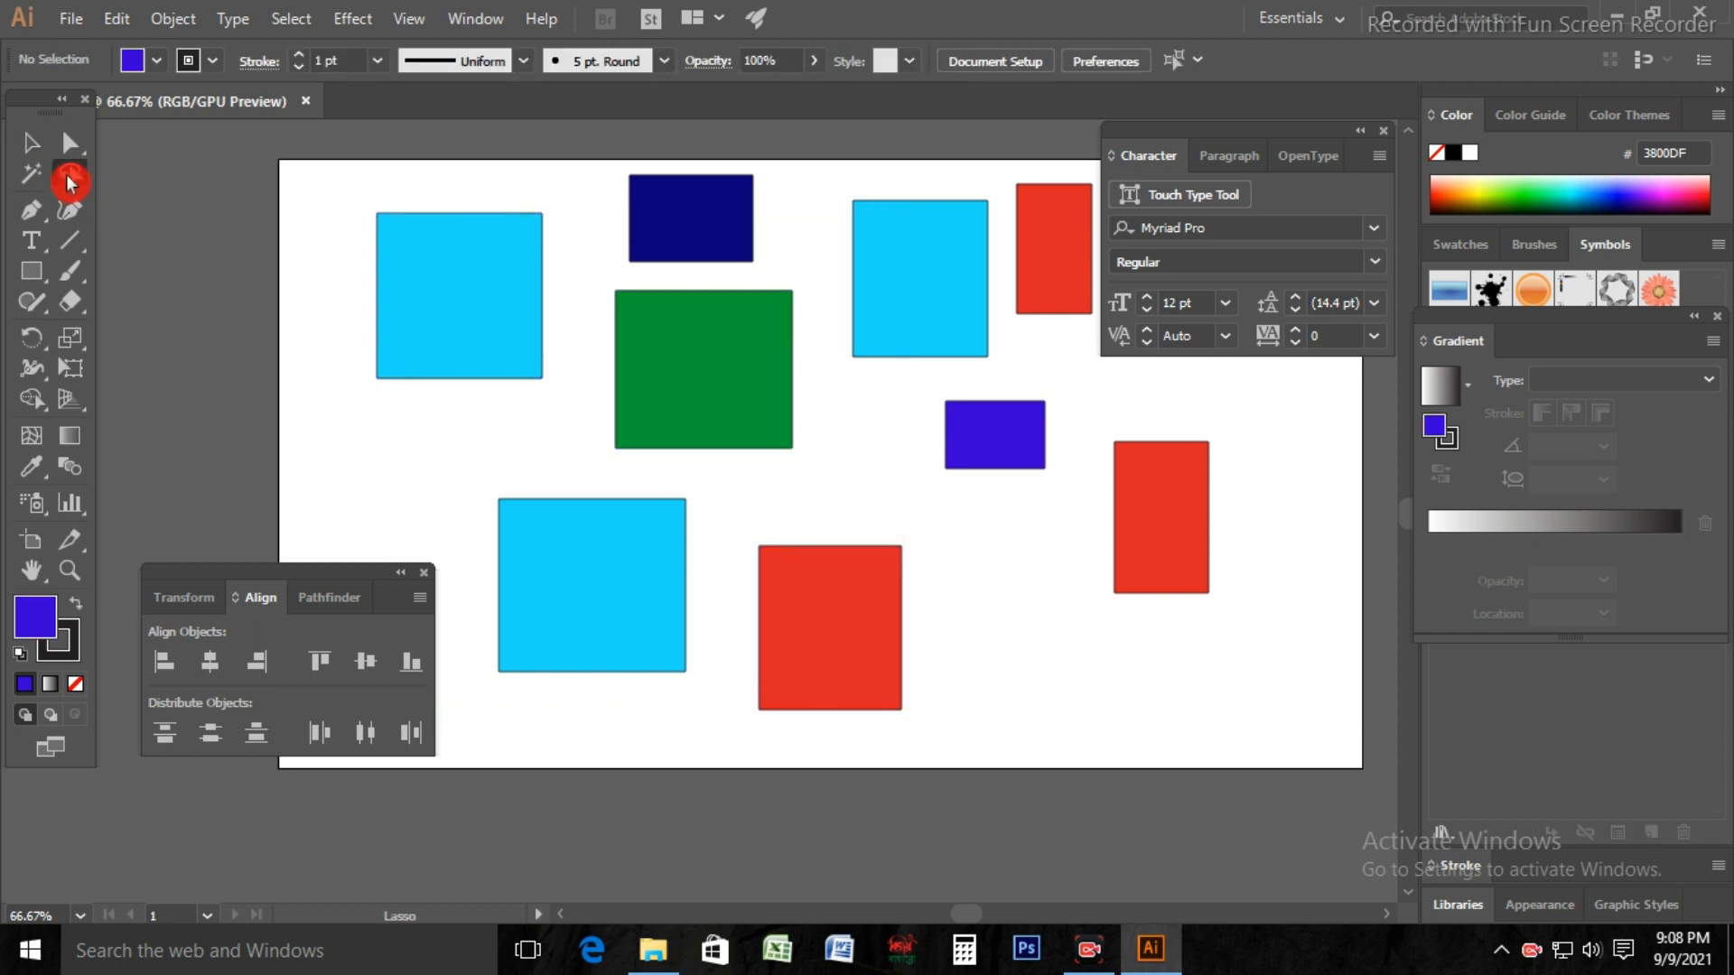
mouse_move(354, 268)
mouse_down()
mouse_move(666, 358)
mouse_move(989, 420)
mouse_move(1162, 505)
mouse_move(1001, 492)
mouse_move(700, 423)
mouse_move(390, 335)
mouse_move(343, 276)
mouse_move(291, 269)
mouse_up()
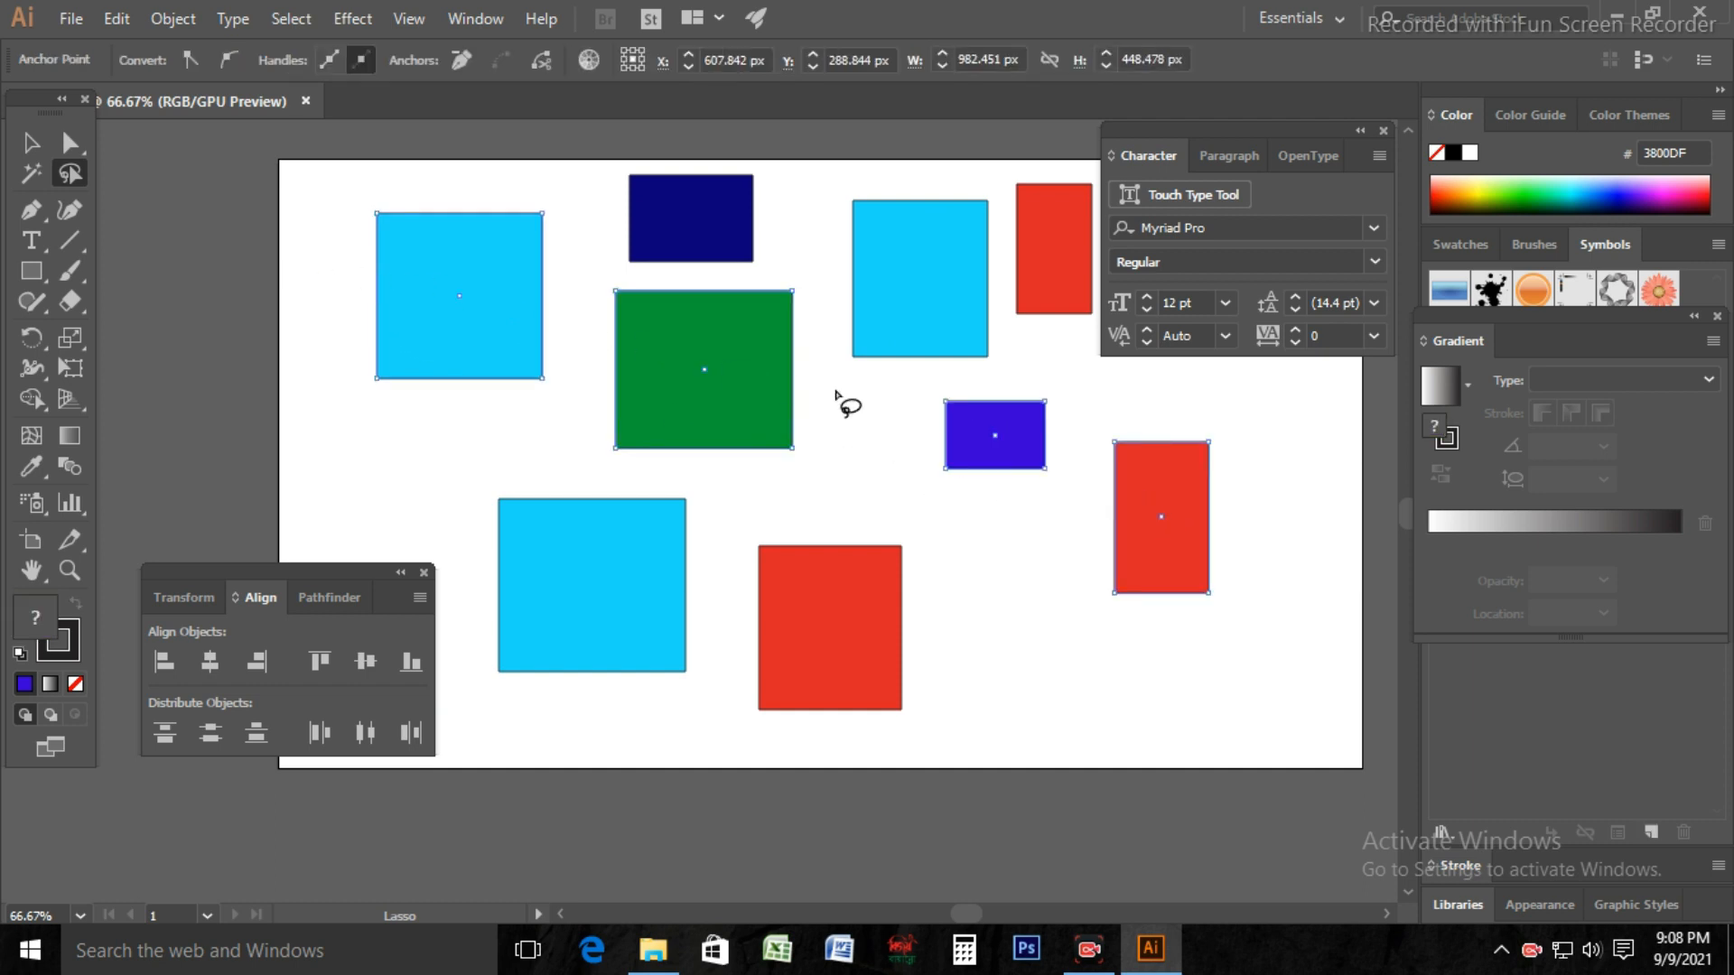
click(39, 159)
click(72, 179)
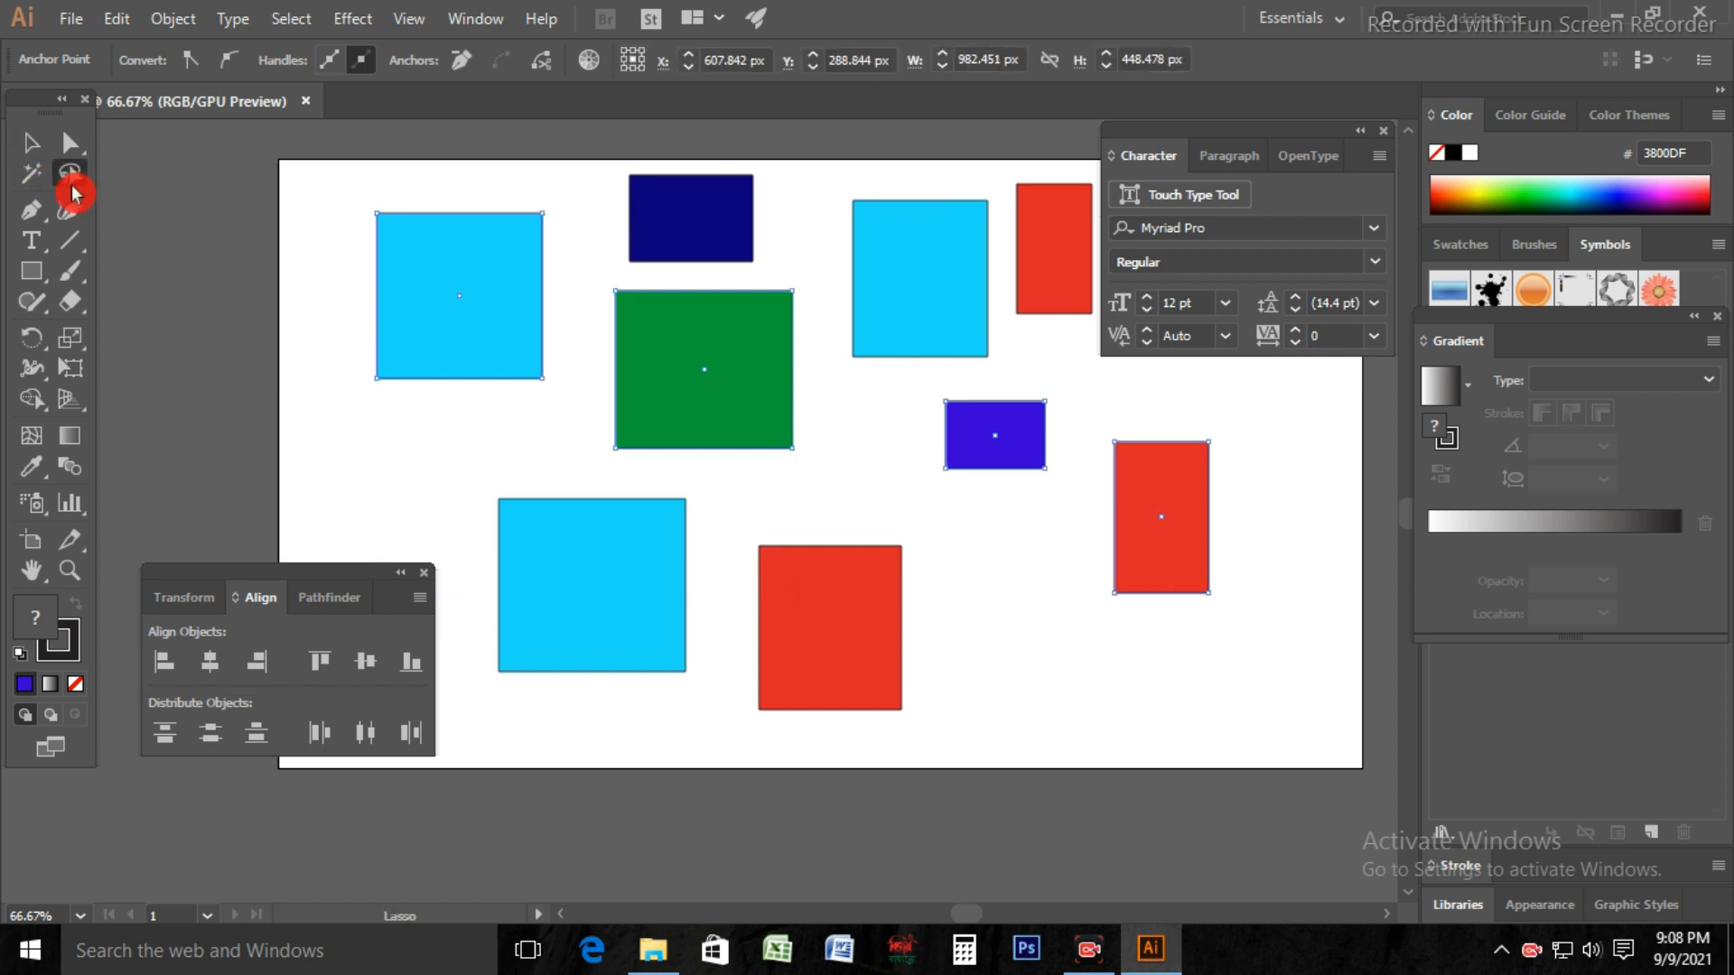